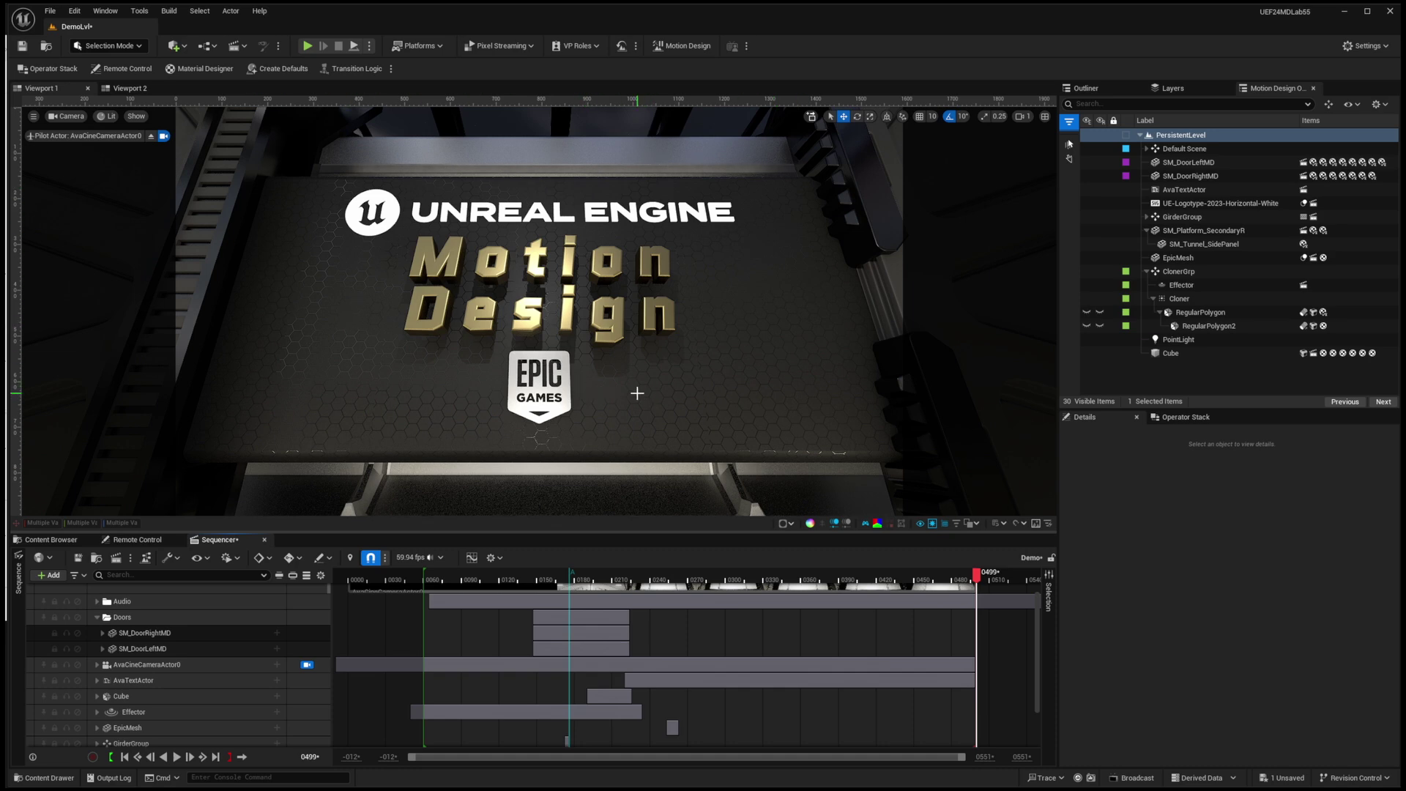
Deactivate the Audio folder in the Demo sequence and move the playhead back to frame 385.
{"action": "left_click", "coordinate": [77, 601]}
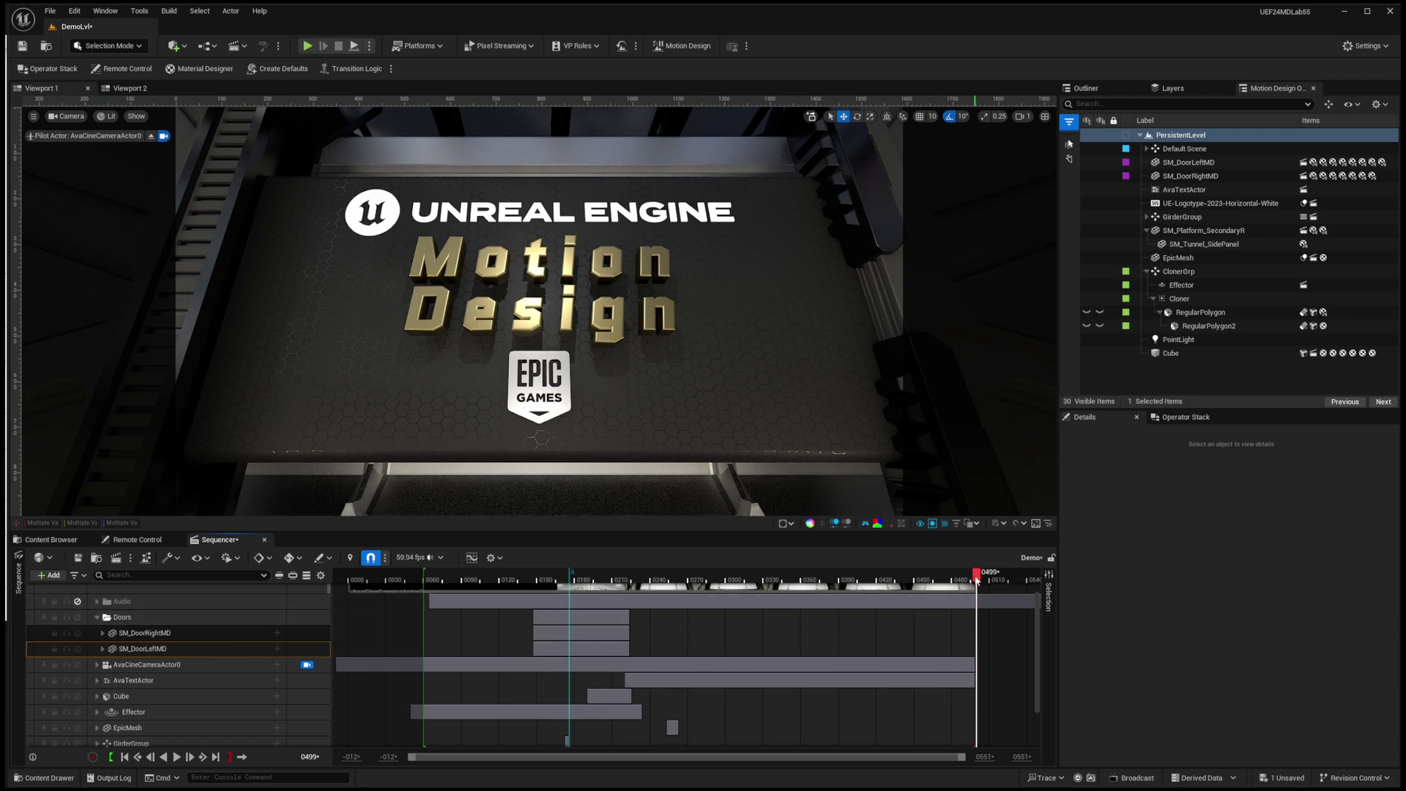
{"action": "left_click", "coordinate": [631, 579]}
{"action": "left_click_drag", "start_coordinate": [634, 581], "coordinate": [832, 578]}
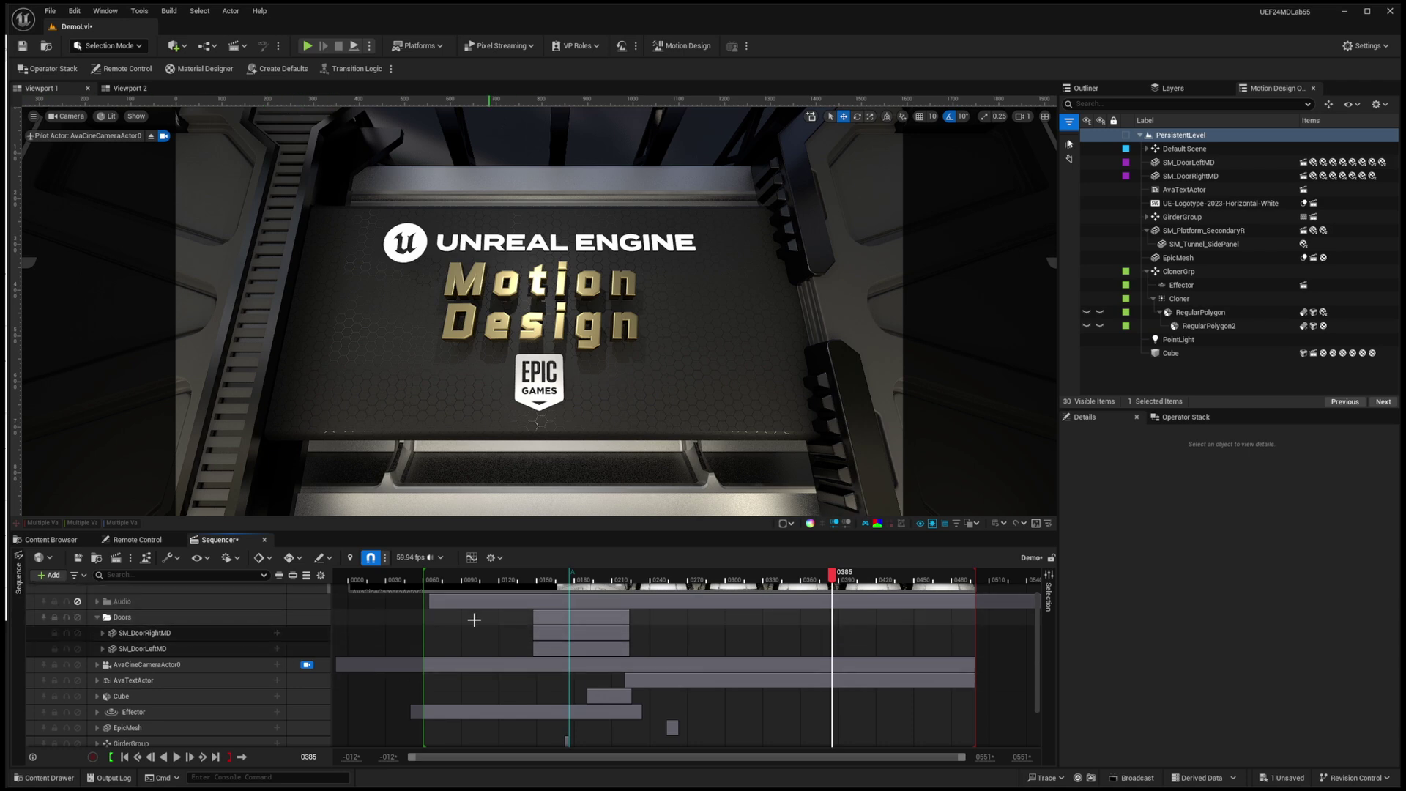
Preview the Layout sequence by scrubbing to frame 63, and return to the Demo sequence.
{"action": "left_click", "coordinate": [18, 578]}
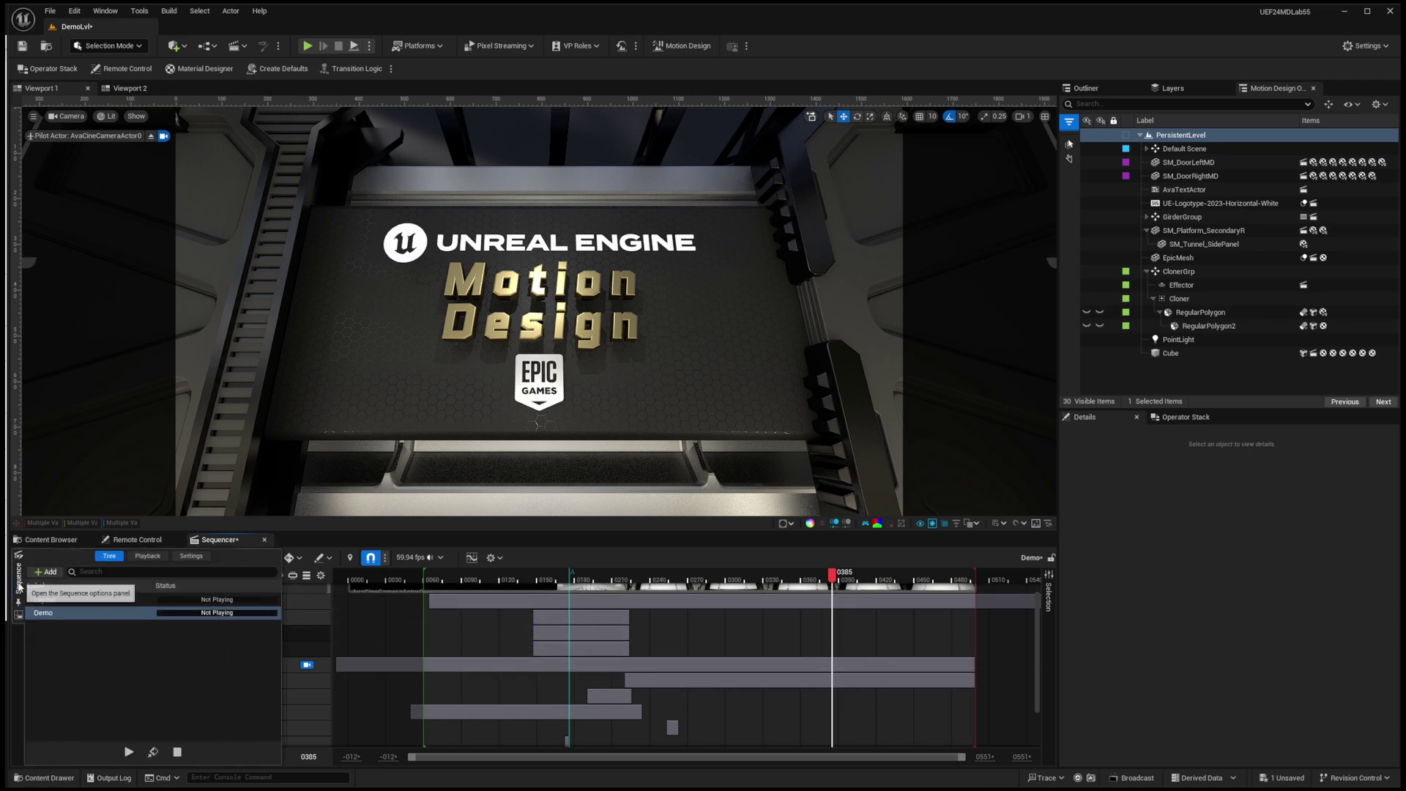
{"action": "left_click", "coordinate": [62, 604]}
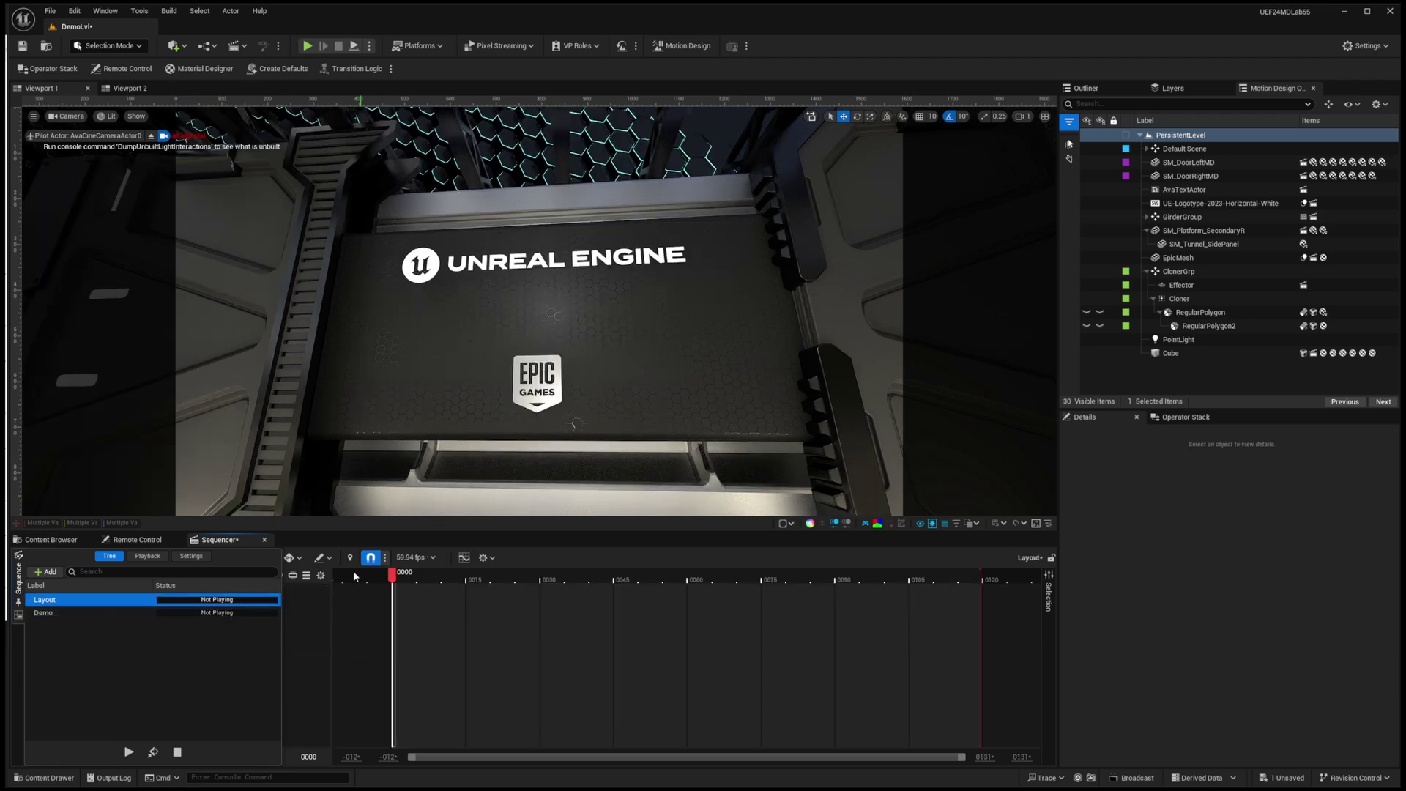
{"action": "left_click_drag", "start_coordinate": [393, 578], "coordinate": [702, 579]}
{"action": "left_click", "coordinate": [18, 578]}
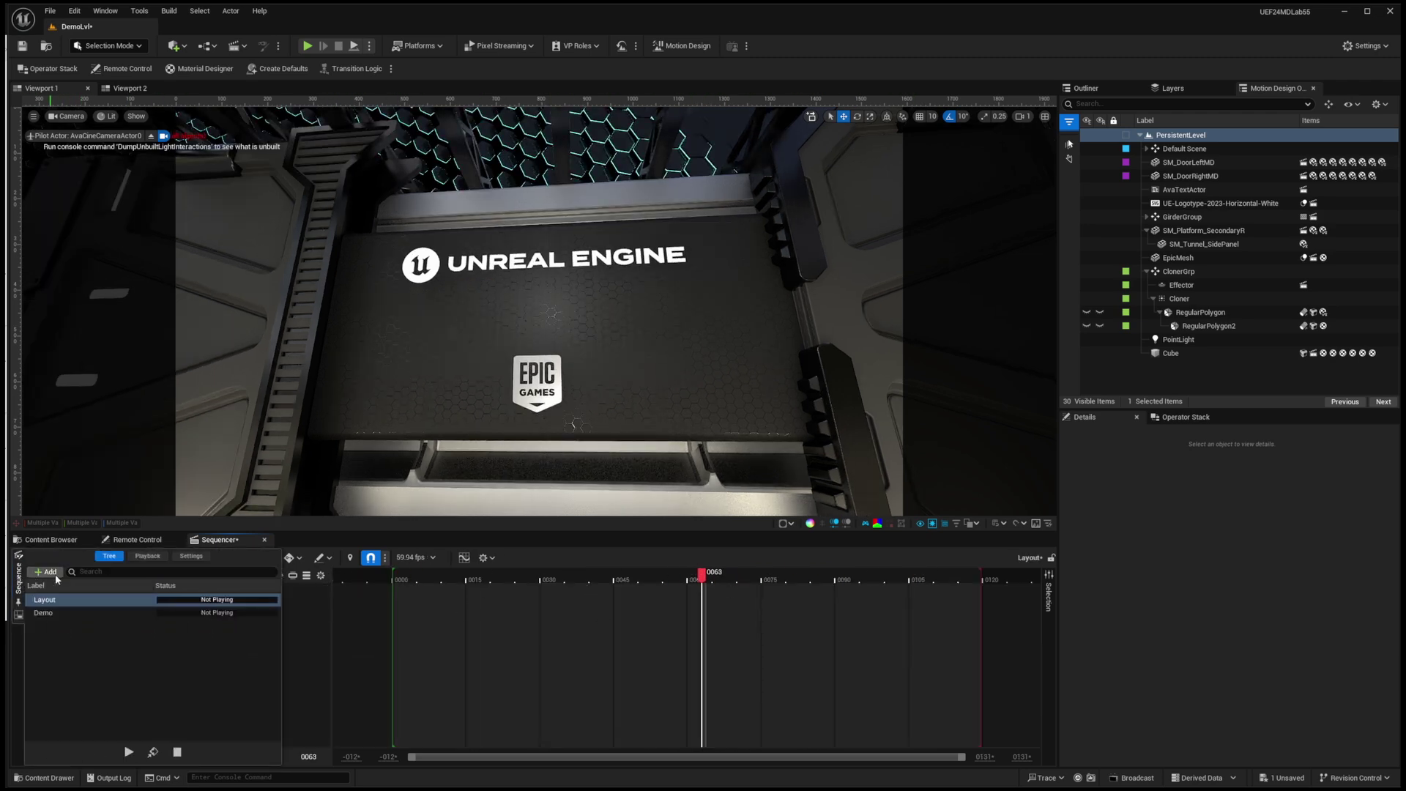
{"action": "left_click", "coordinate": [46, 612]}
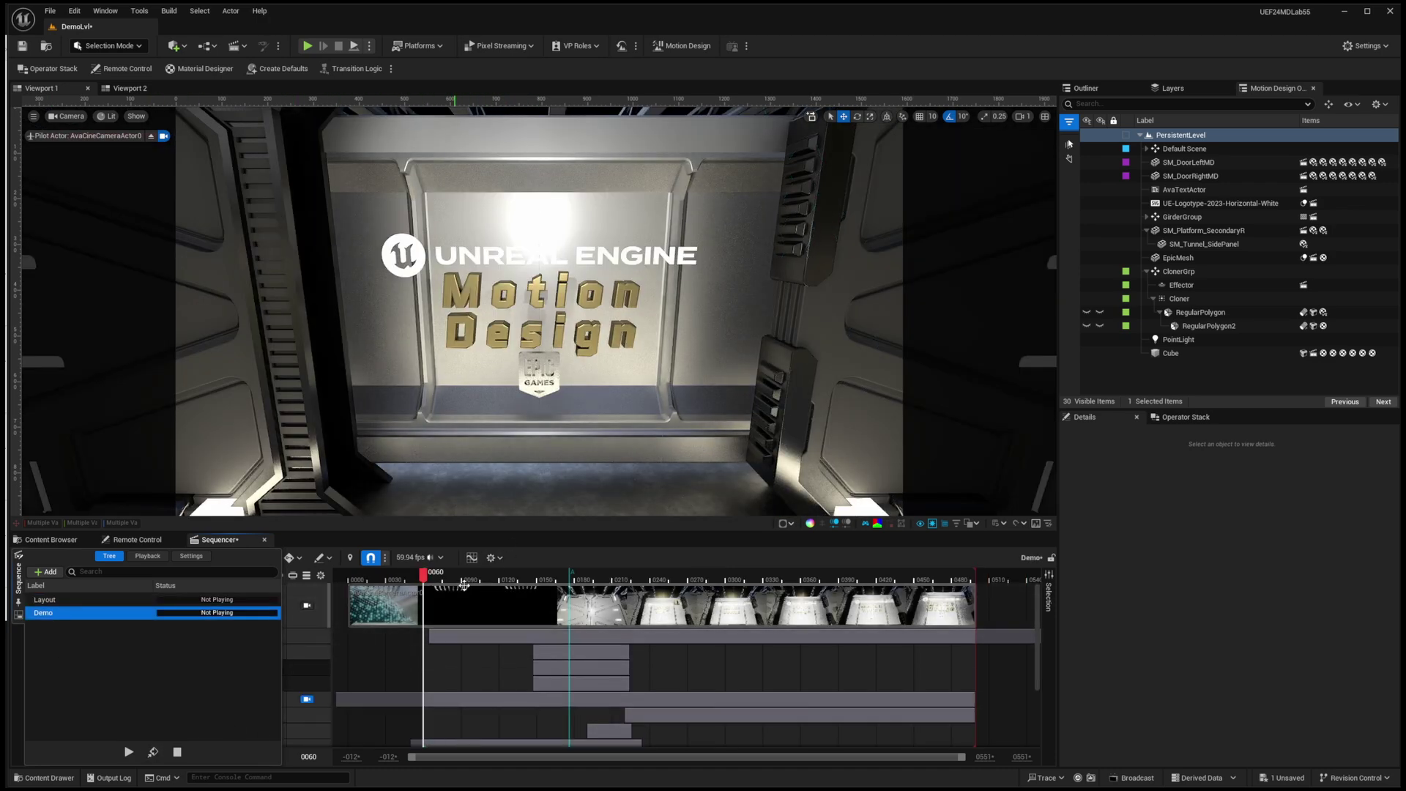
Scrub the Demo sequence to frame 120 and back to about frame 110 to review the hexagon wall animation.
{"action": "mouse_move", "coordinate": [513, 576]}
{"action": "left_mouse_down"}
{"action": "mouse_move", "coordinate": [960, 576]}
{"action": "mouse_move", "coordinate": [616, 615]}
{"action": "mouse_move", "coordinate": [440, 578]}
{"action": "mouse_move", "coordinate": [769, 579]}
{"action": "mouse_move", "coordinate": [470, 576]}
{"action": "mouse_move", "coordinate": [593, 576]}
{"action": "mouse_move", "coordinate": [452, 619]}
{"action": "mouse_move", "coordinate": [454, 590]}
{"action": "mouse_move", "coordinate": [542, 589]}
{"action": "mouse_move", "coordinate": [485, 595]}
{"action": "mouse_move", "coordinate": [498, 595]}
{"action": "left_mouse_up"}
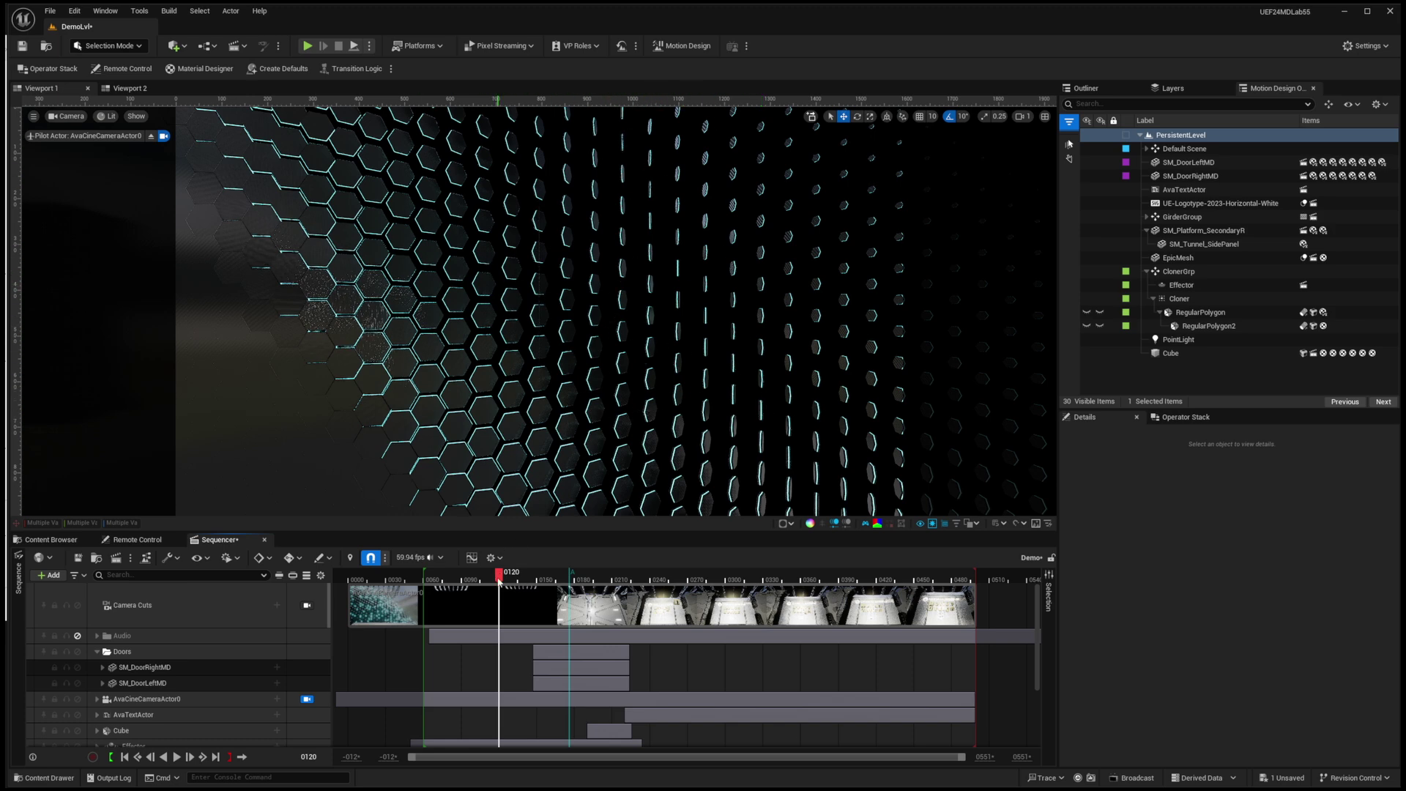
{"action": "mouse_move", "coordinate": [500, 578]}
{"action": "left_mouse_down"}
{"action": "mouse_move", "coordinate": [543, 578]}
{"action": "mouse_move", "coordinate": [483, 586]}
{"action": "left_mouse_up"}
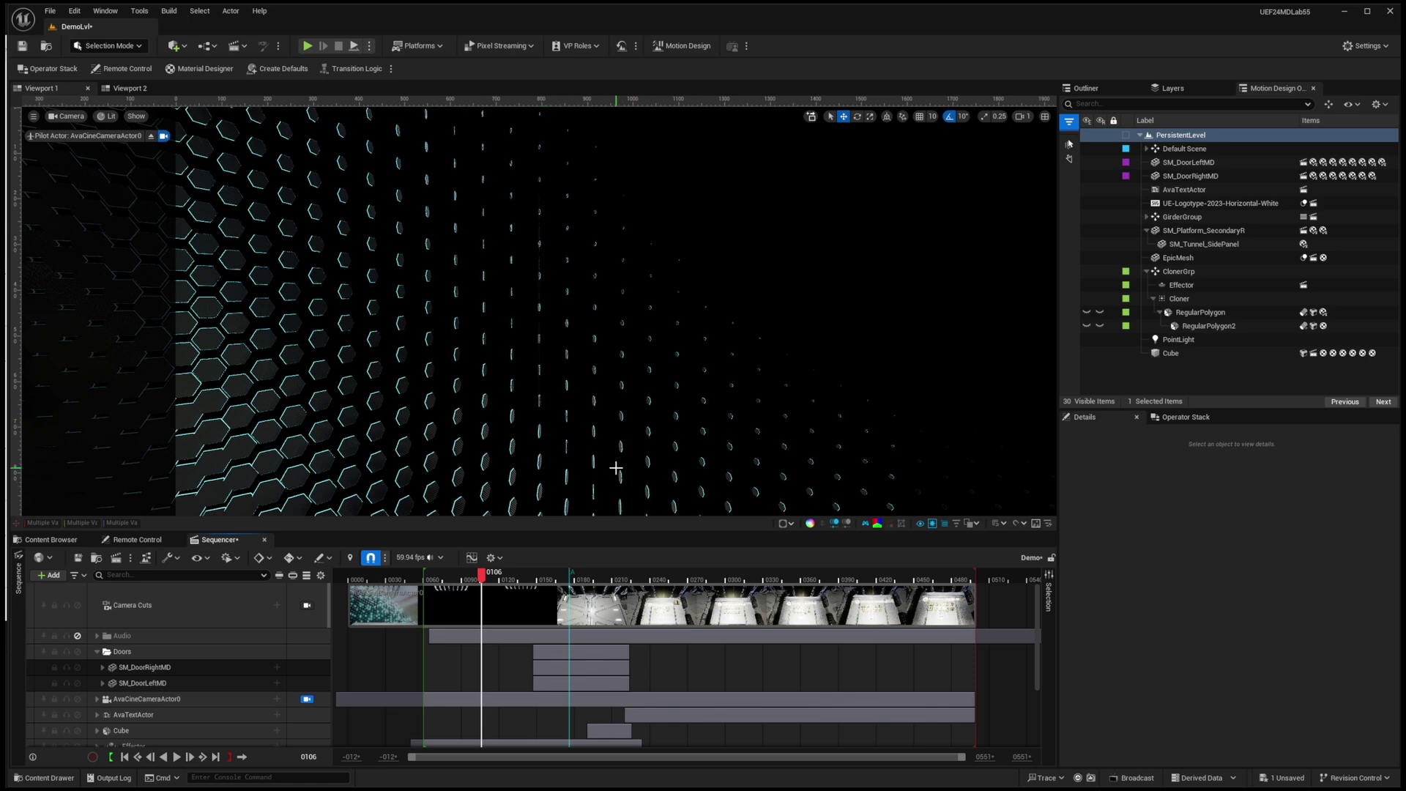
{"action": "left_click_drag", "start_coordinate": [481, 578], "coordinate": [488, 591]}
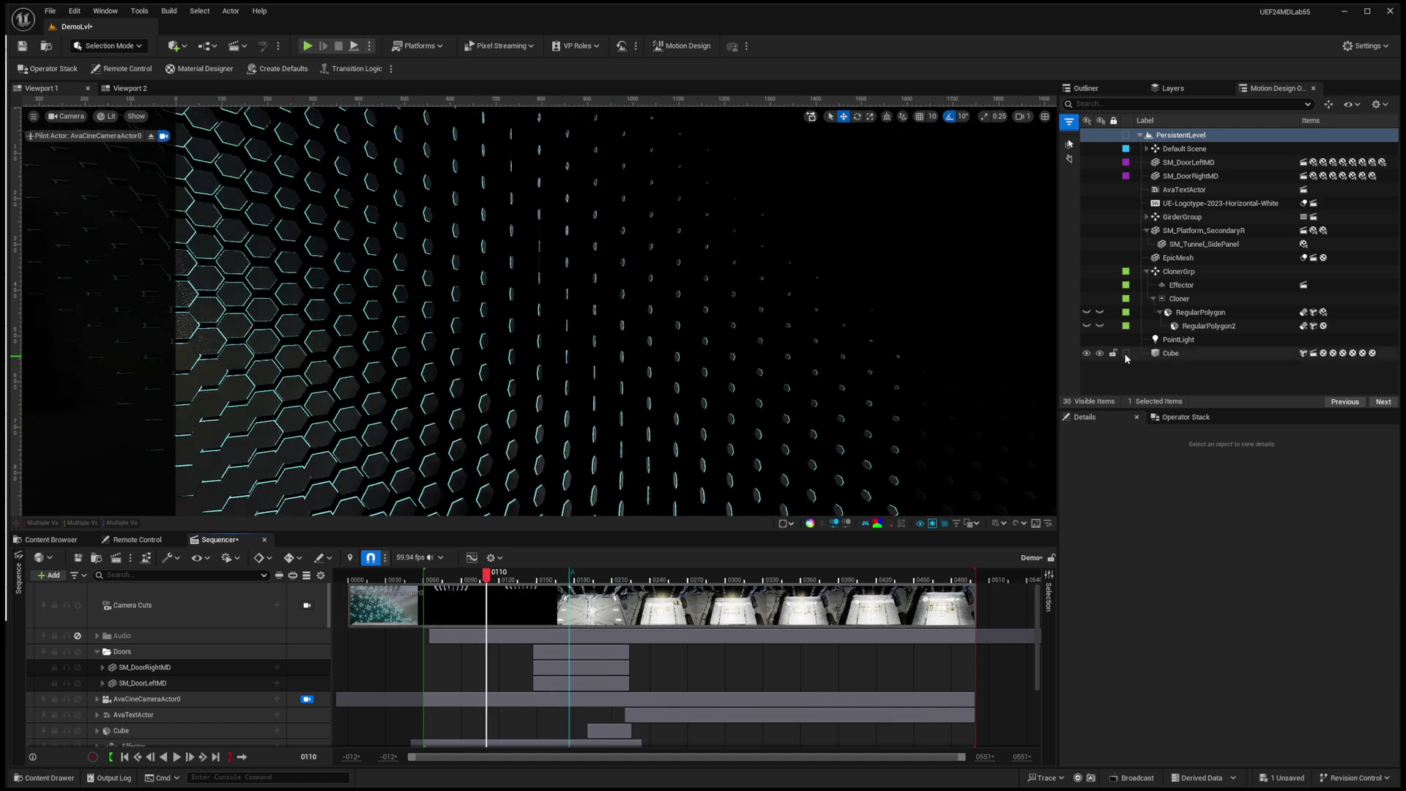
Inspect the properties of ClonerGrp, its Cloner and the RegularPolygon nested under it.
{"action": "left_click", "coordinate": [1178, 270]}
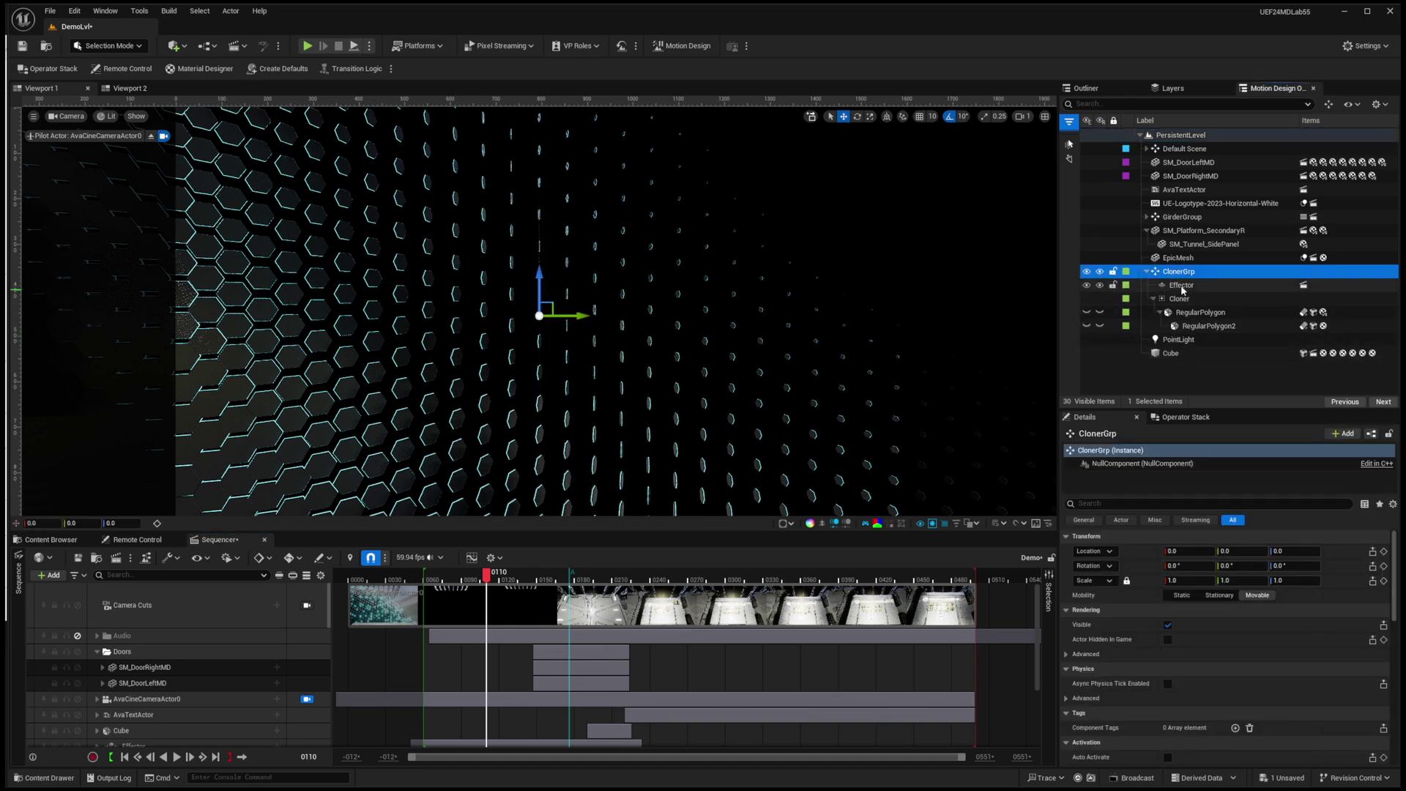
{"action": "left_click", "coordinate": [1183, 302]}
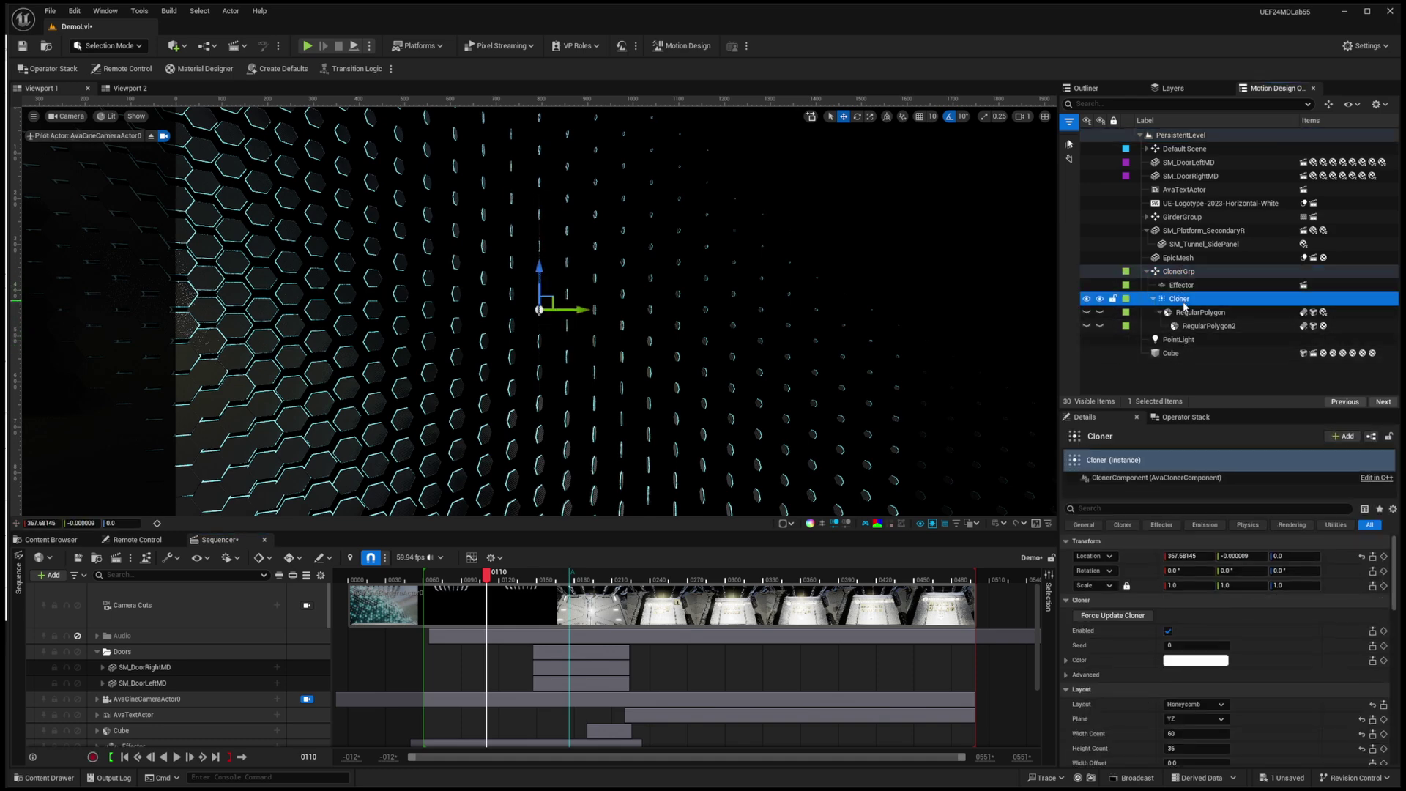
{"action": "left_click", "coordinate": [1198, 312]}
{"action": "key", "text": "Down"}
{"action": "left_click", "coordinate": [1198, 312]}
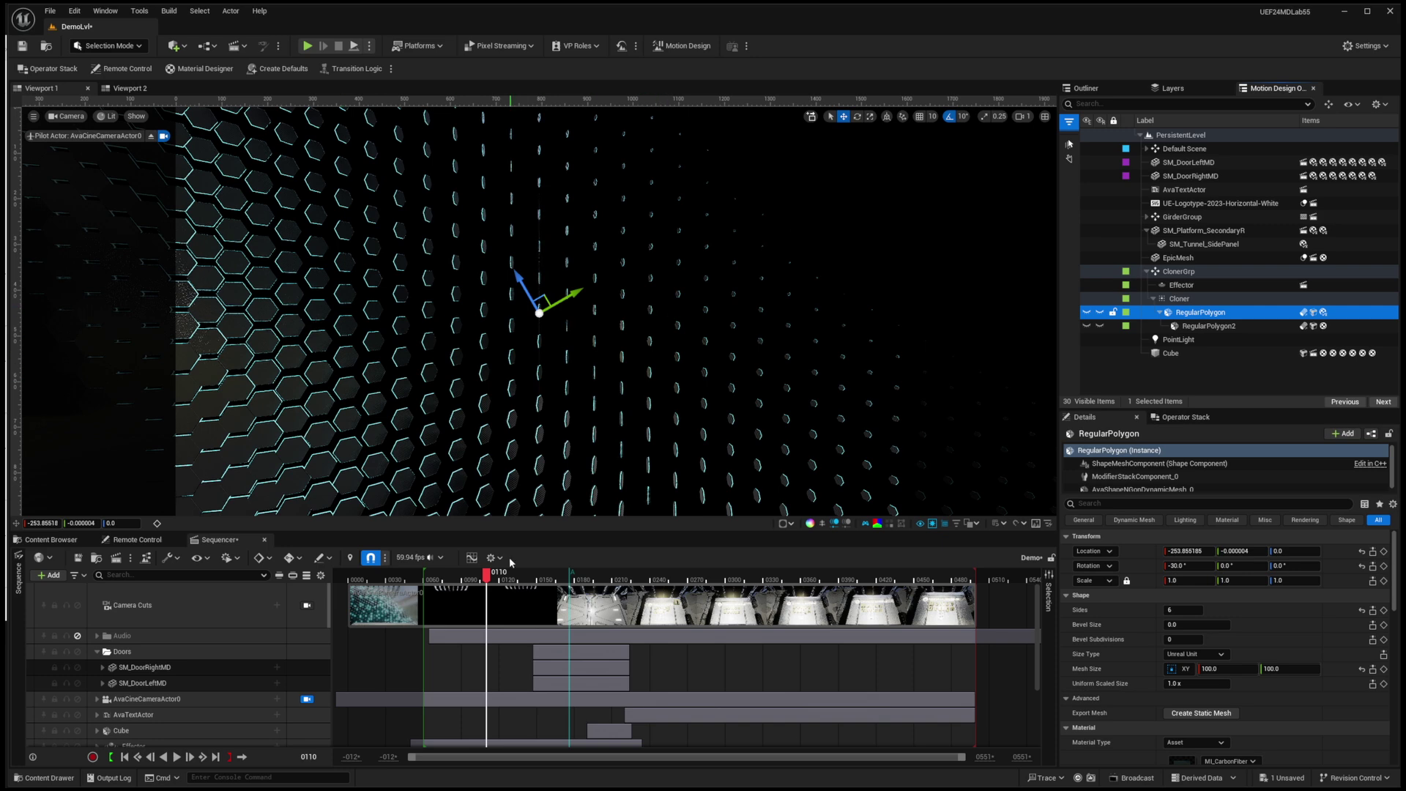
Select the Effector and scrub from frame 60 to frame 110 to examine how its movement drives the clones.
{"action": "left_click_drag", "start_coordinate": [486, 575], "coordinate": [433, 591]}
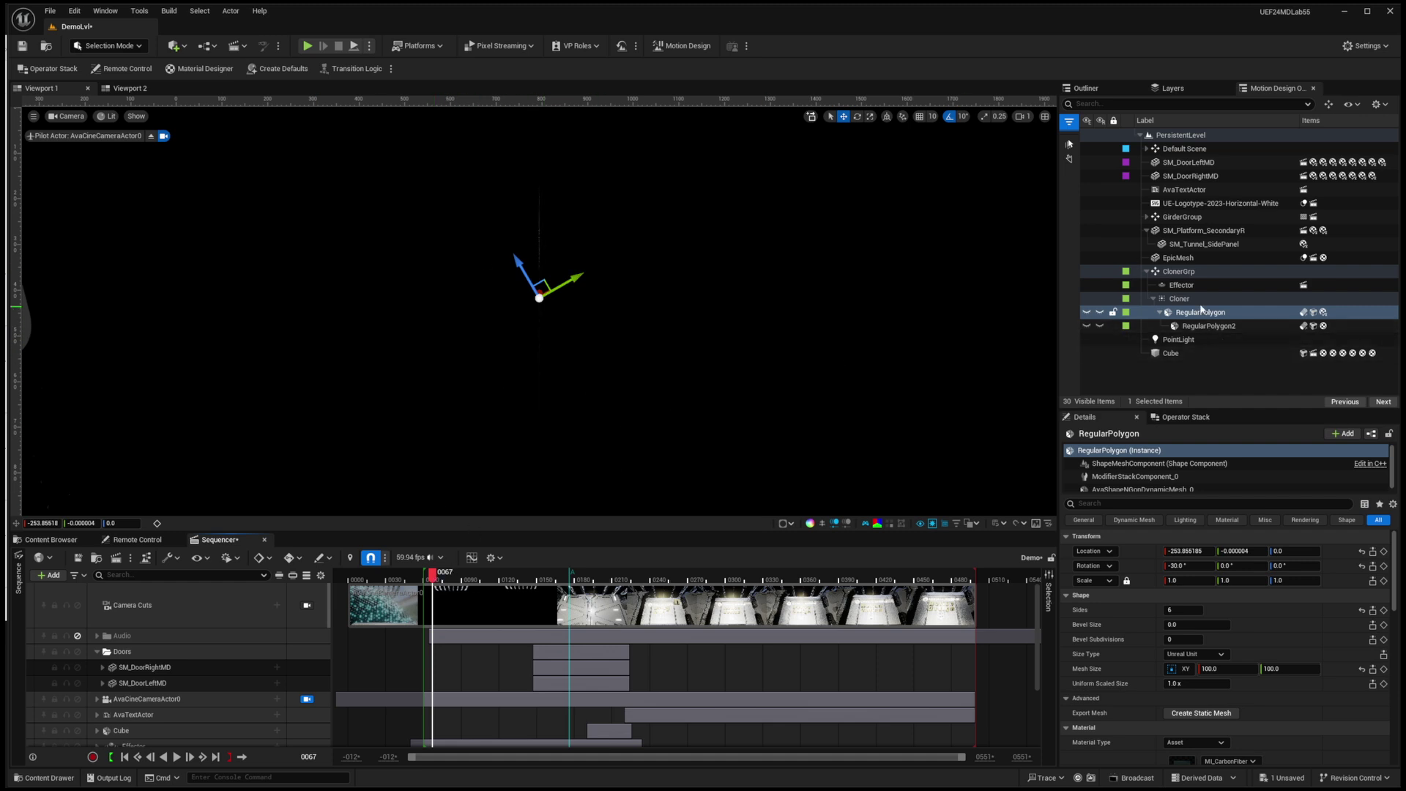
{"action": "left_click", "coordinate": [1178, 285]}
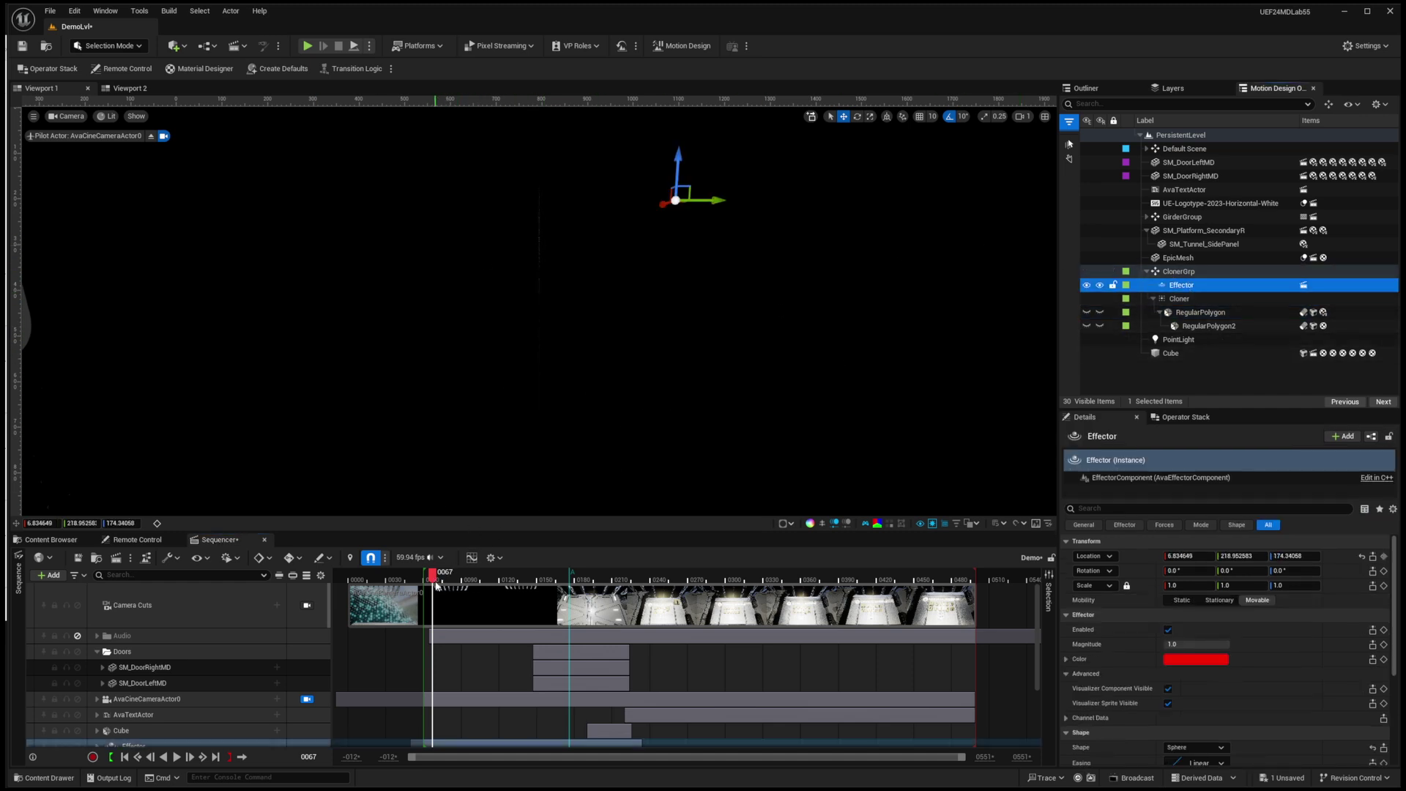
{"action": "left_click", "coordinate": [125, 756]}
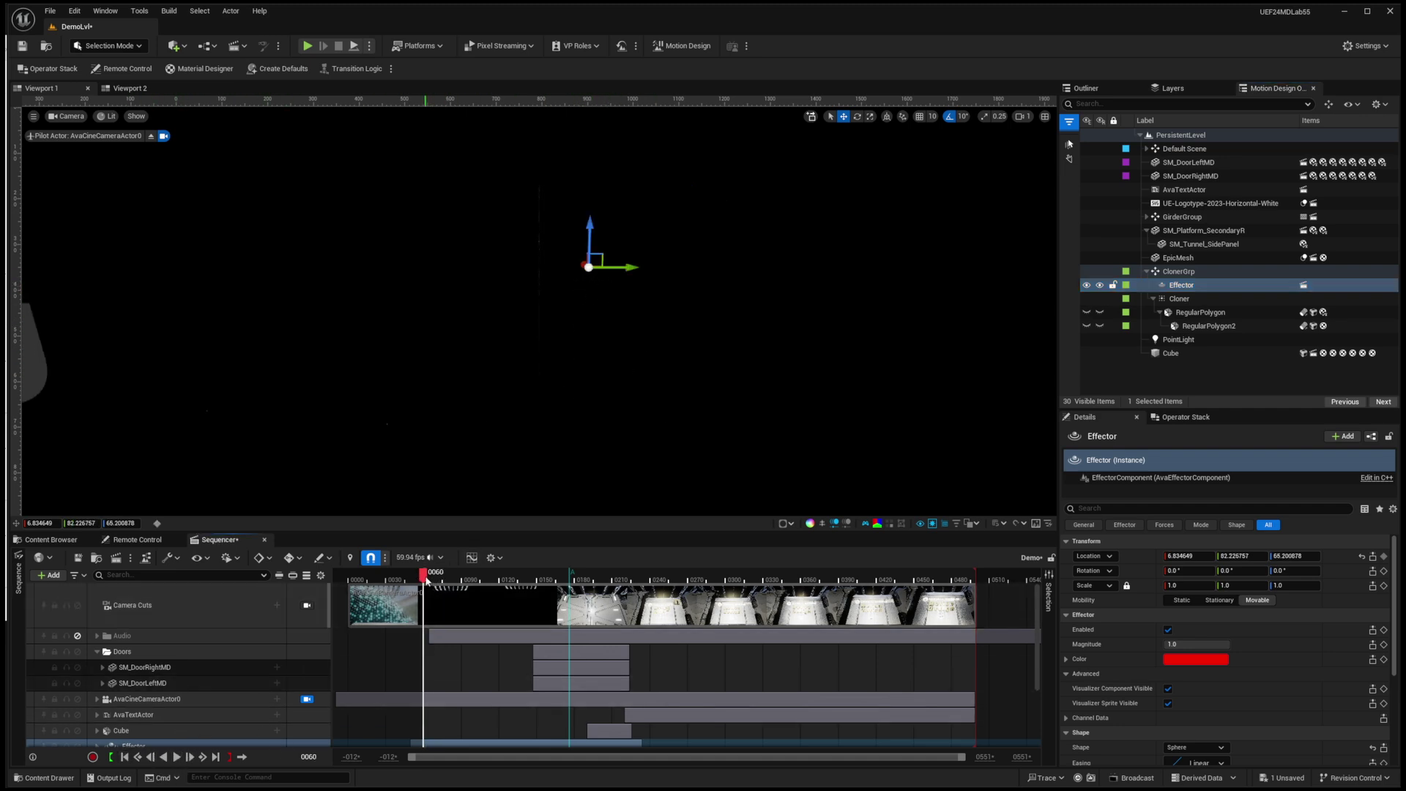
{"action": "left_click_drag", "start_coordinate": [426, 579], "coordinate": [486, 590]}
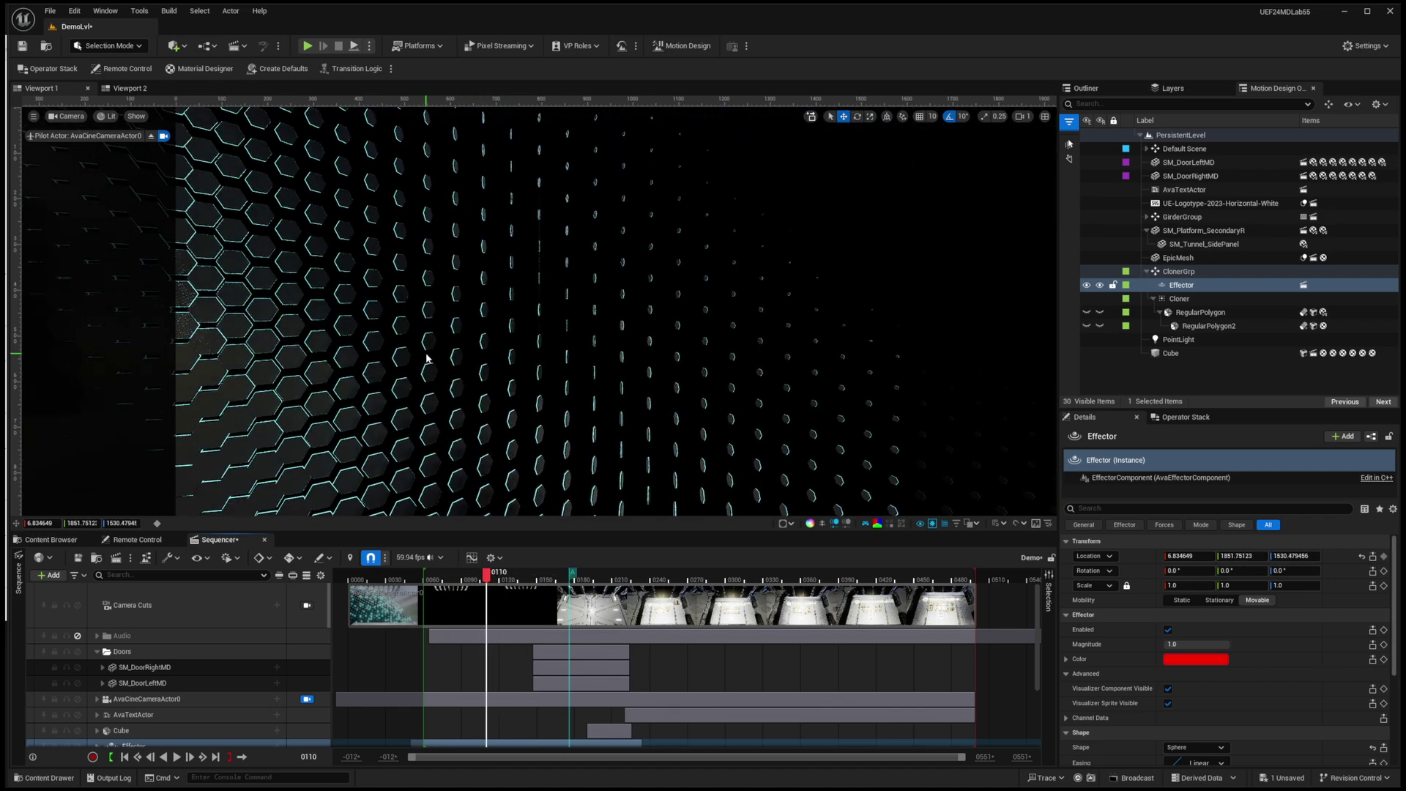
Switch the editor to Motion Design mode and show the modifiers applied to RegularPolygon.
{"action": "left_click", "coordinate": [1192, 314]}
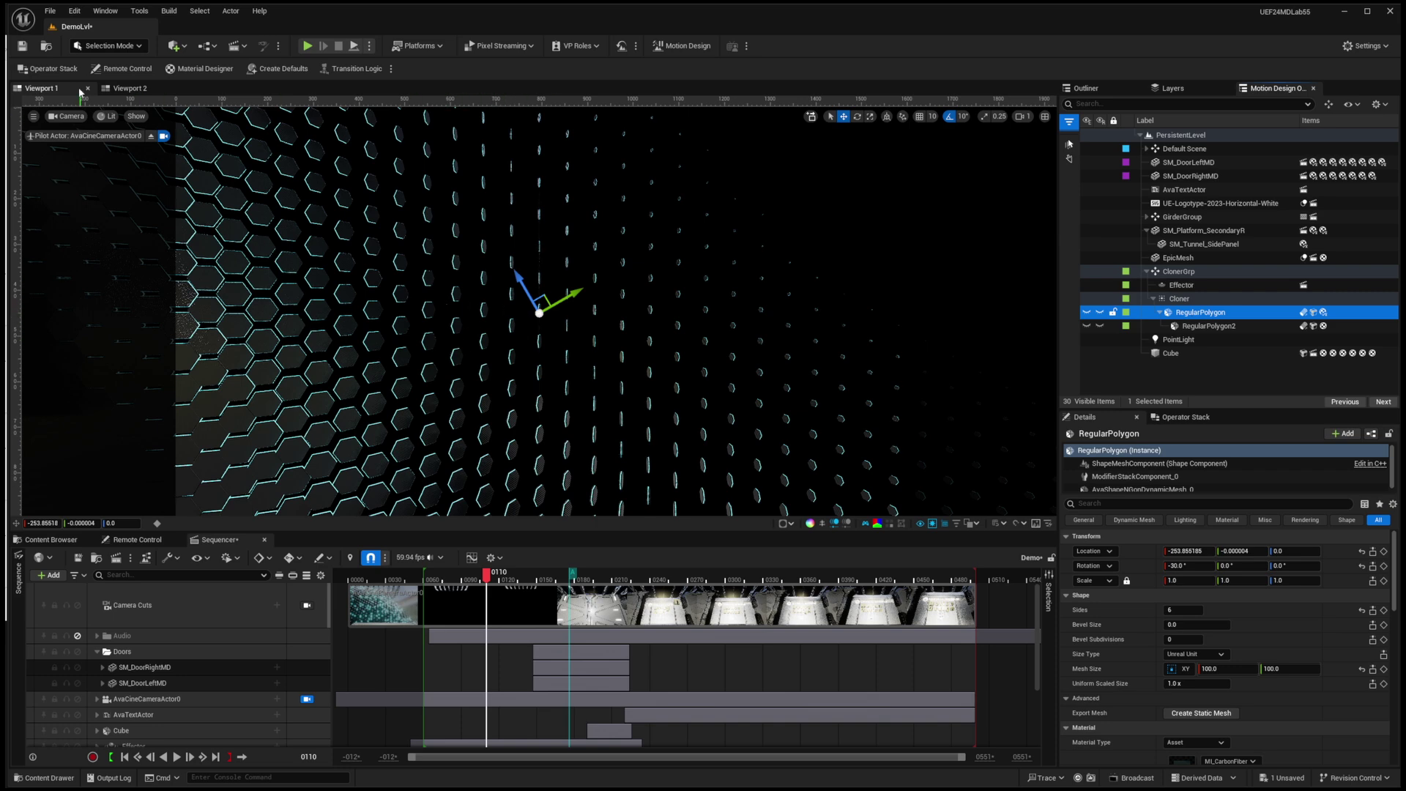
{"action": "left_click", "coordinate": [110, 45]}
{"action": "left_click", "coordinate": [104, 157]}
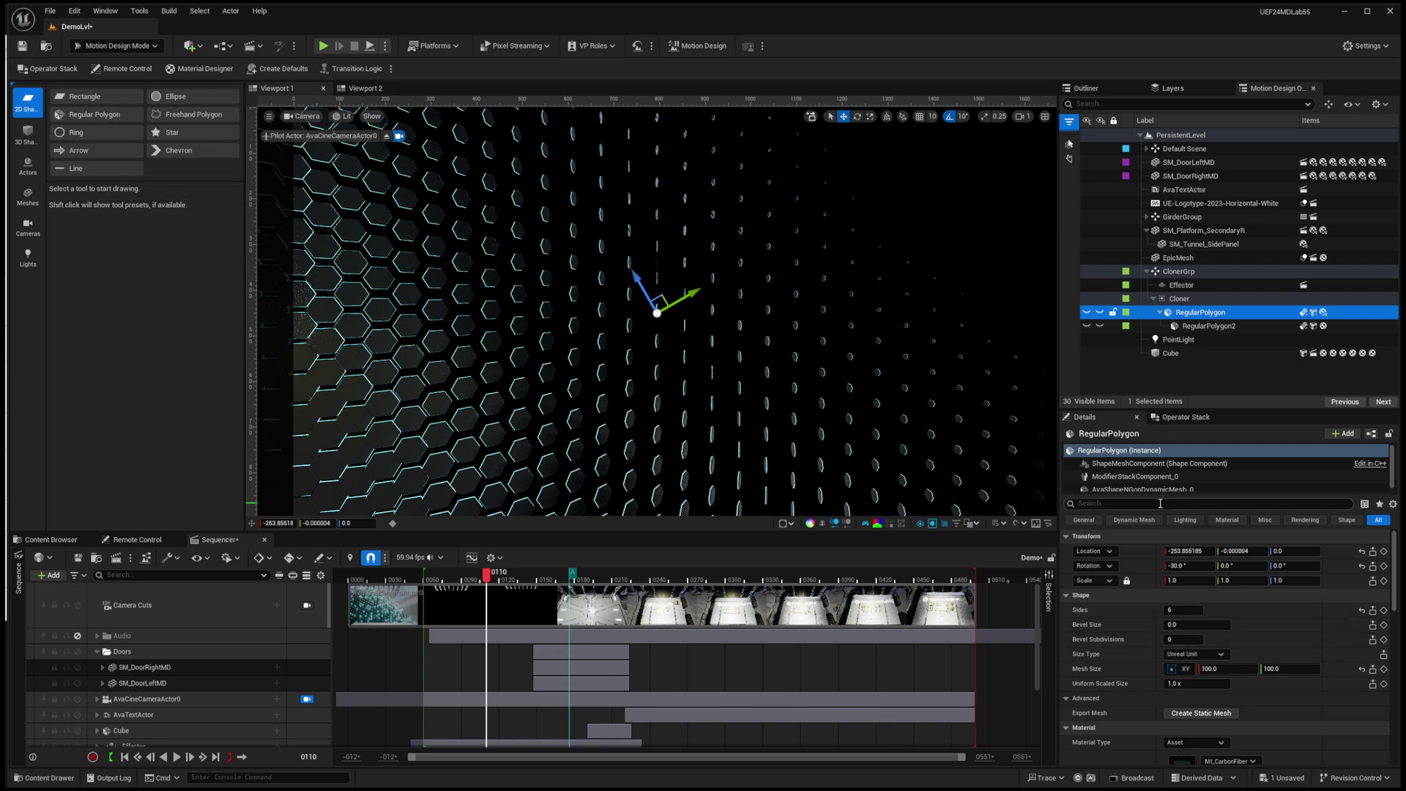
{"action": "left_click", "coordinate": [1174, 417]}
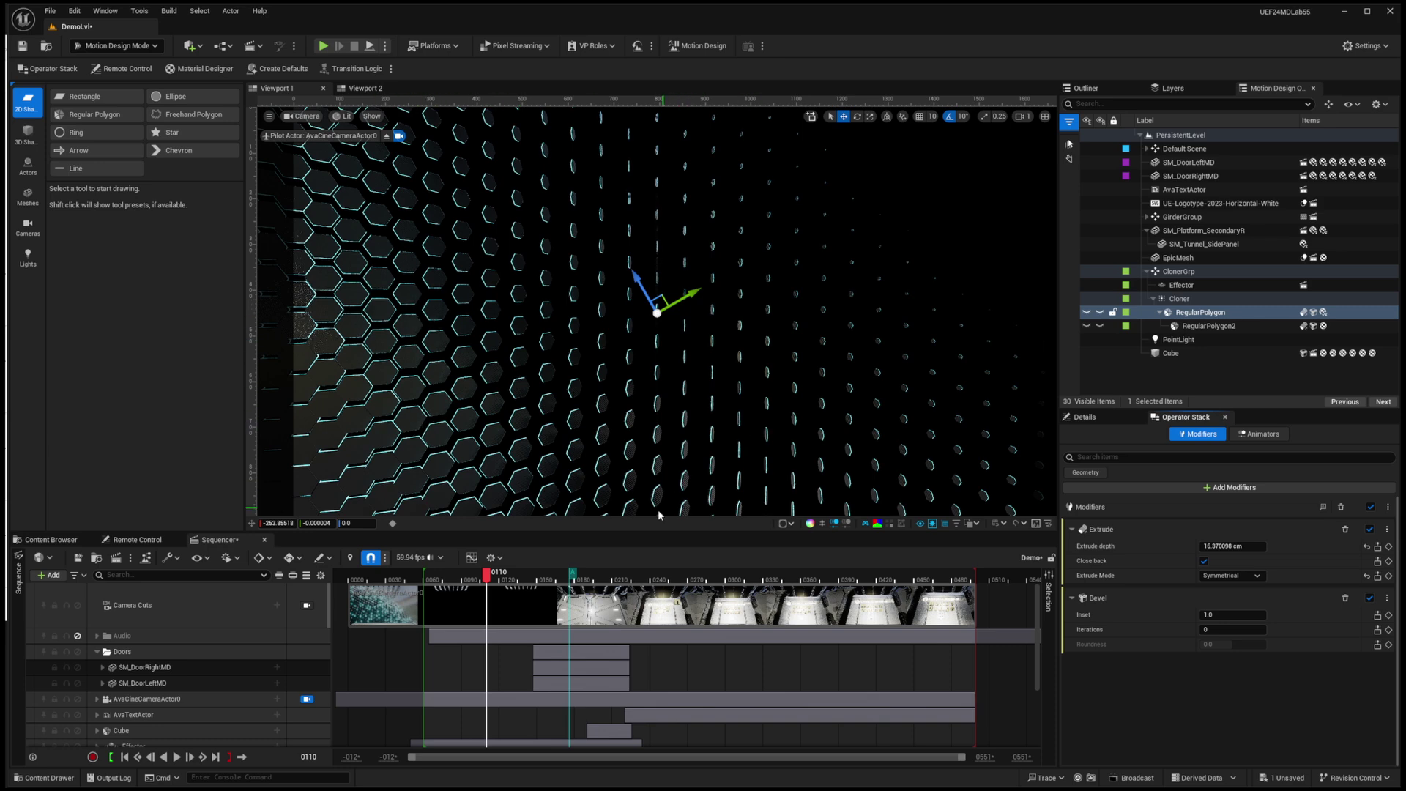
Examine RegularPolygon2's Extrude and Bevel modifiers at frame 109 and compare its mesh size with RegularPolygon's.
{"action": "mouse_move", "coordinate": [488, 578]}
{"action": "left_mouse_down"}
{"action": "mouse_move", "coordinate": [471, 579]}
{"action": "mouse_move", "coordinate": [487, 585]}
{"action": "left_mouse_up"}
{"action": "left_click", "coordinate": [1190, 326]}
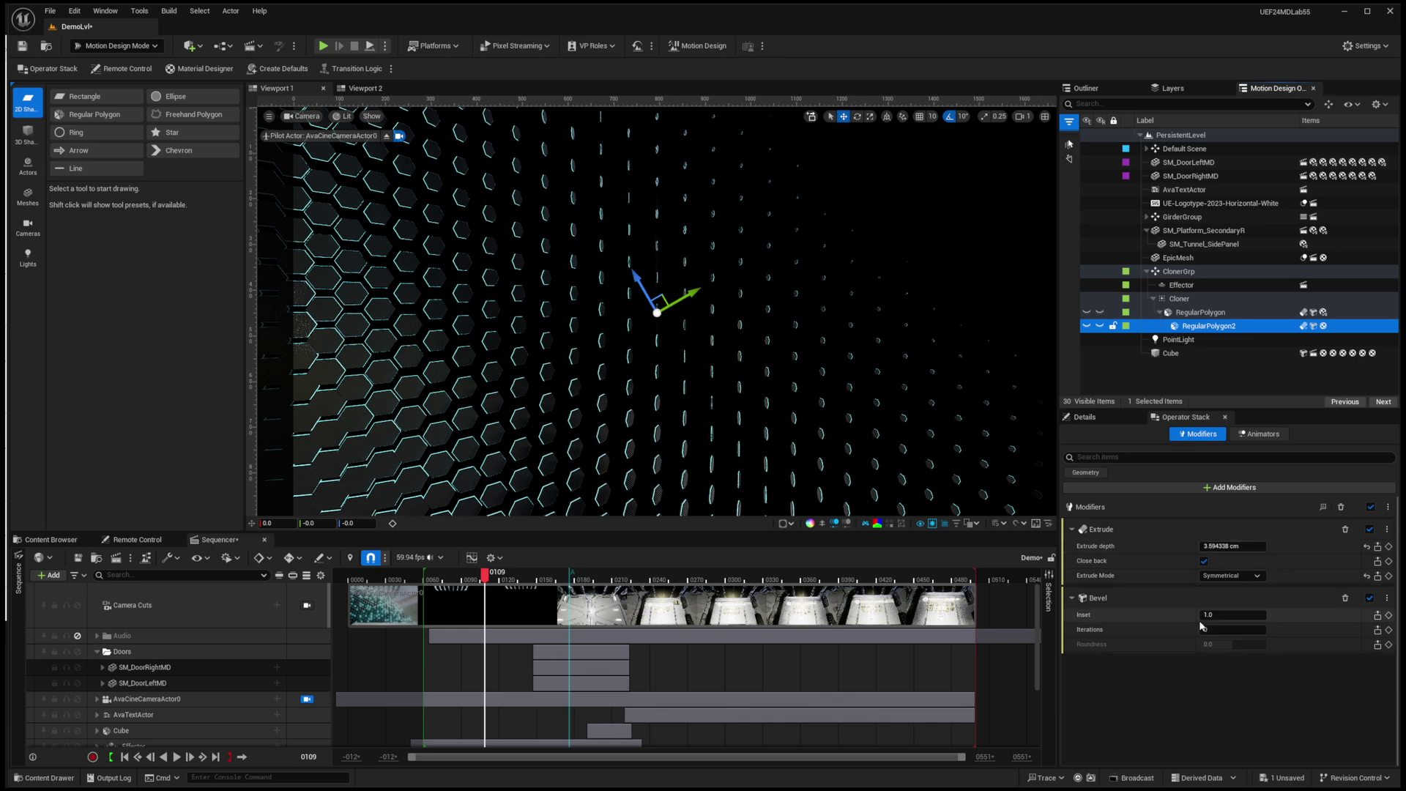
{"action": "left_click", "coordinate": [1085, 416]}
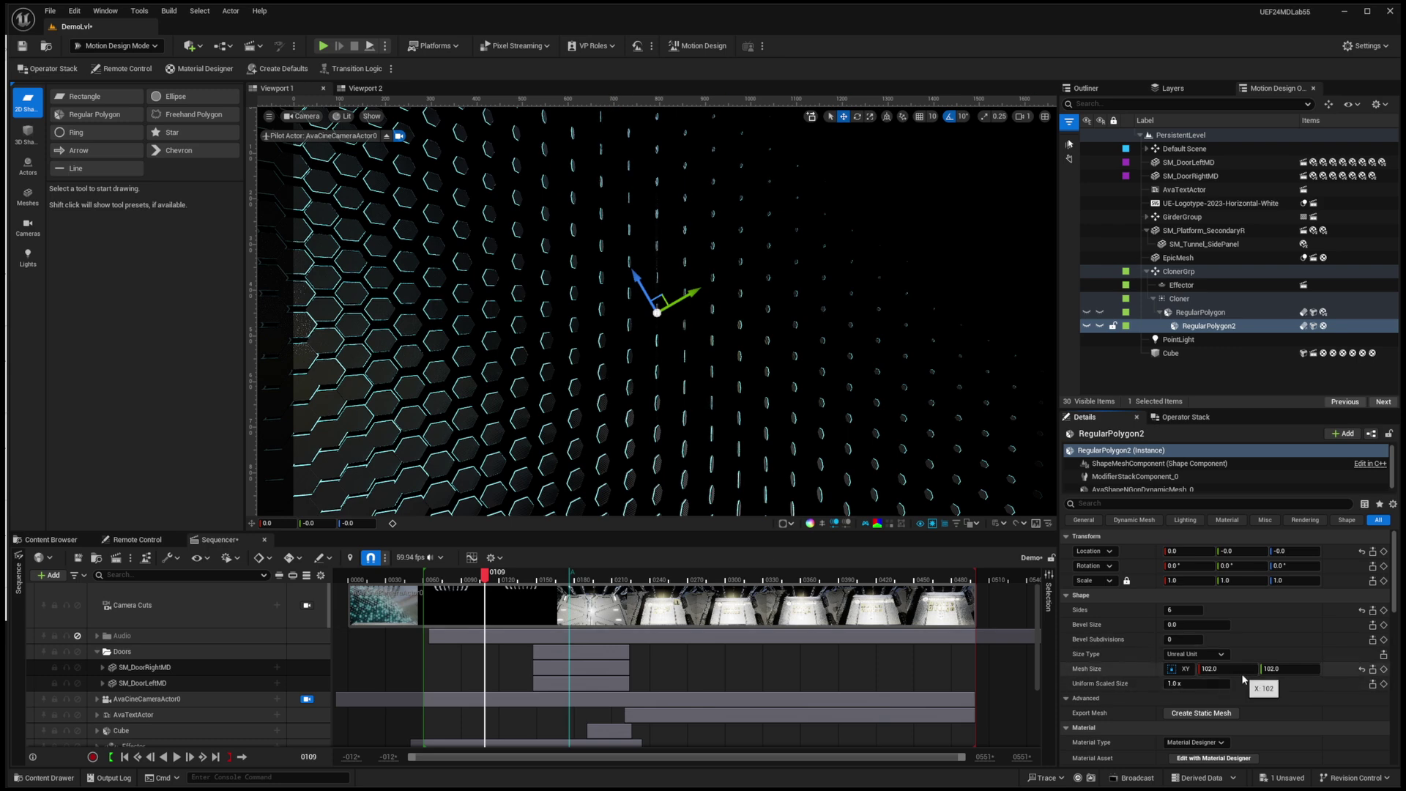
{"action": "left_click", "coordinate": [1204, 312]}
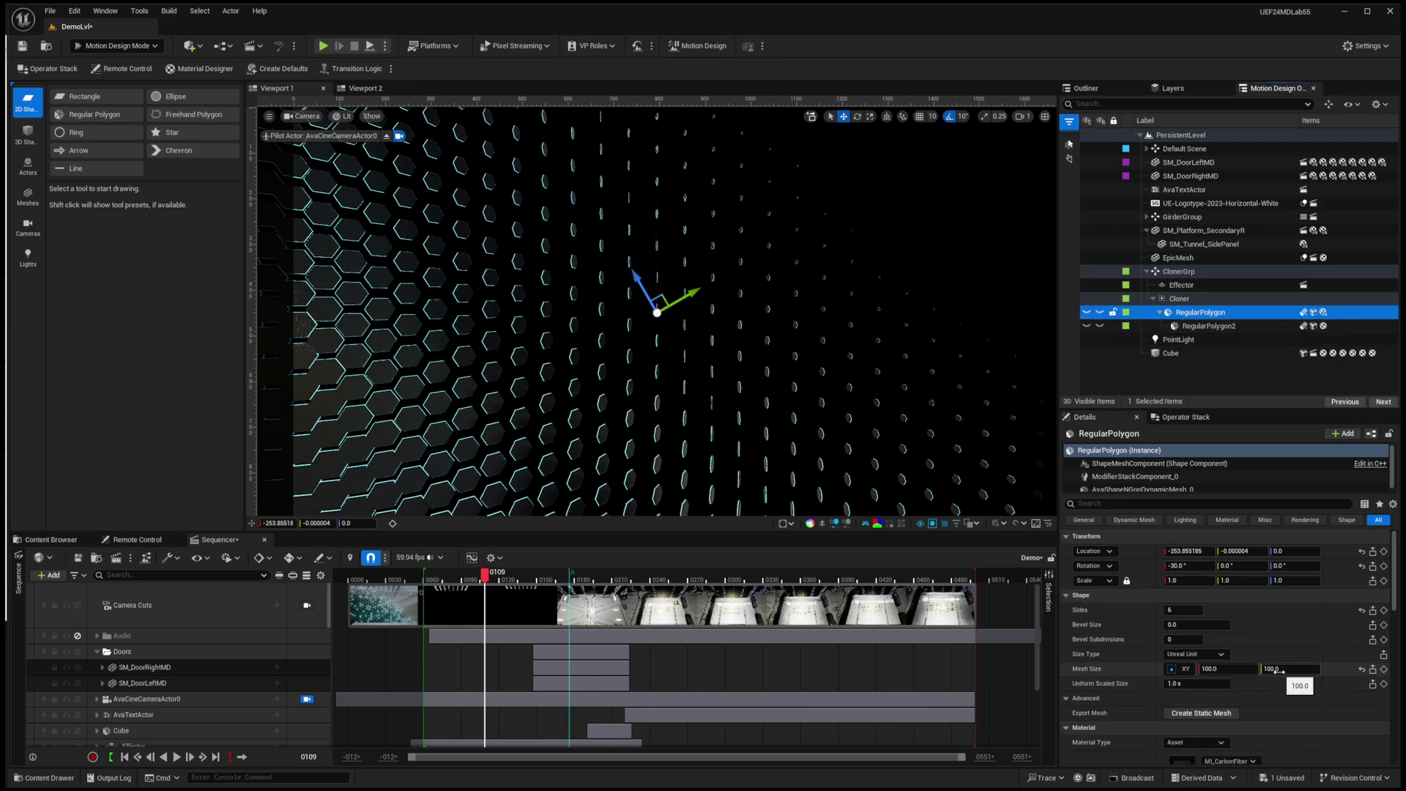
{"action": "left_click", "coordinate": [1211, 327]}
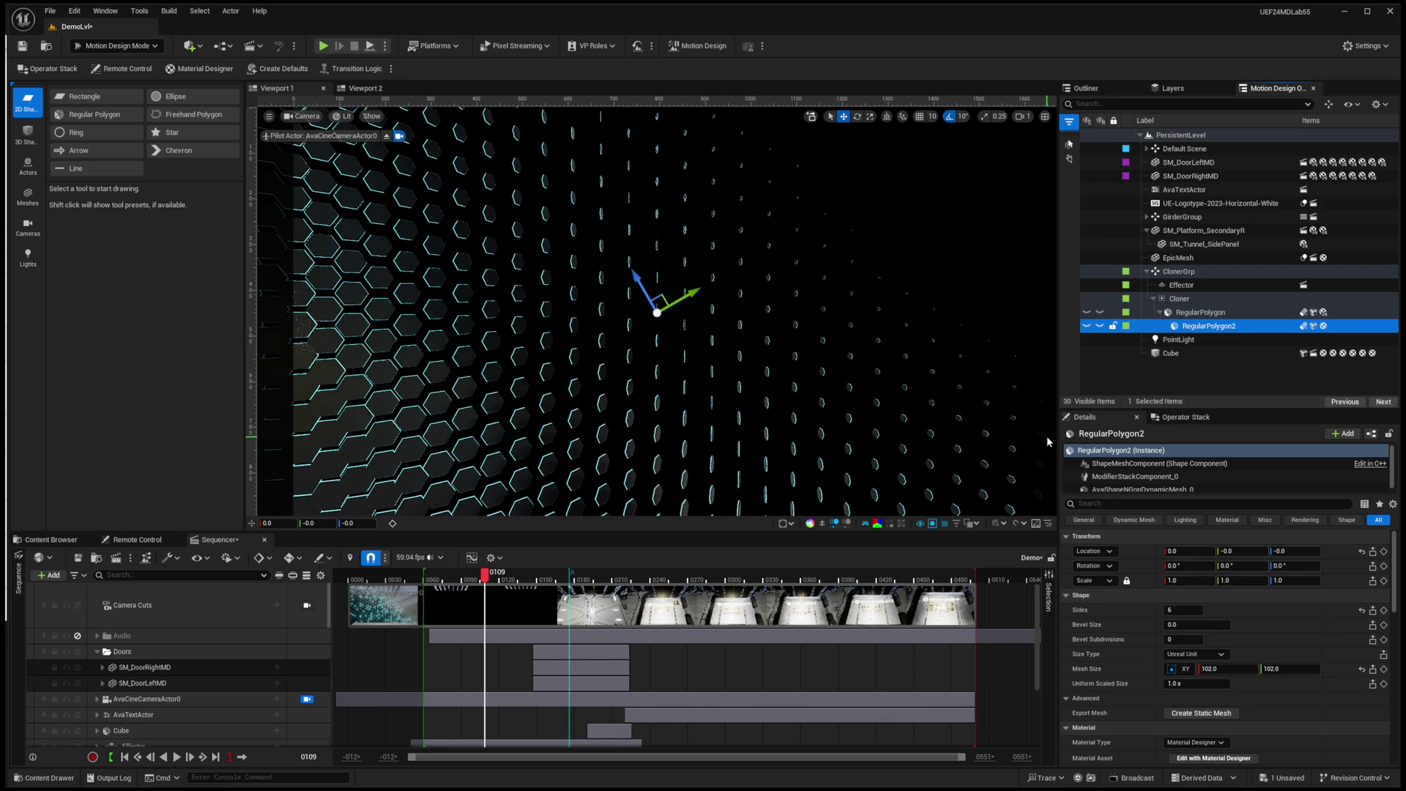
Try a much larger Extrude depth on RegularPolygon and preview the thicker hexagons at frame 99.
{"action": "left_click", "coordinate": [1200, 312]}
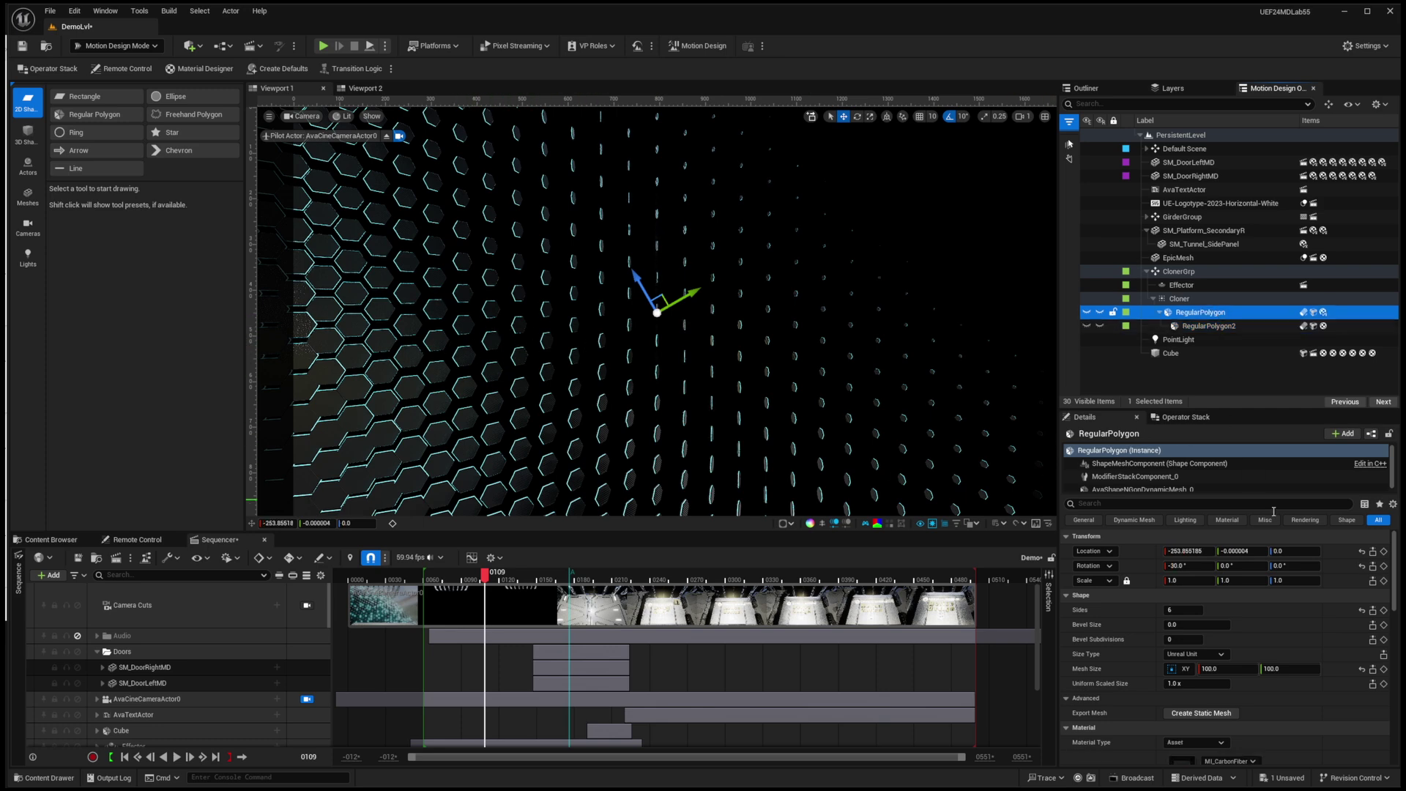
{"action": "left_click", "coordinate": [1186, 417]}
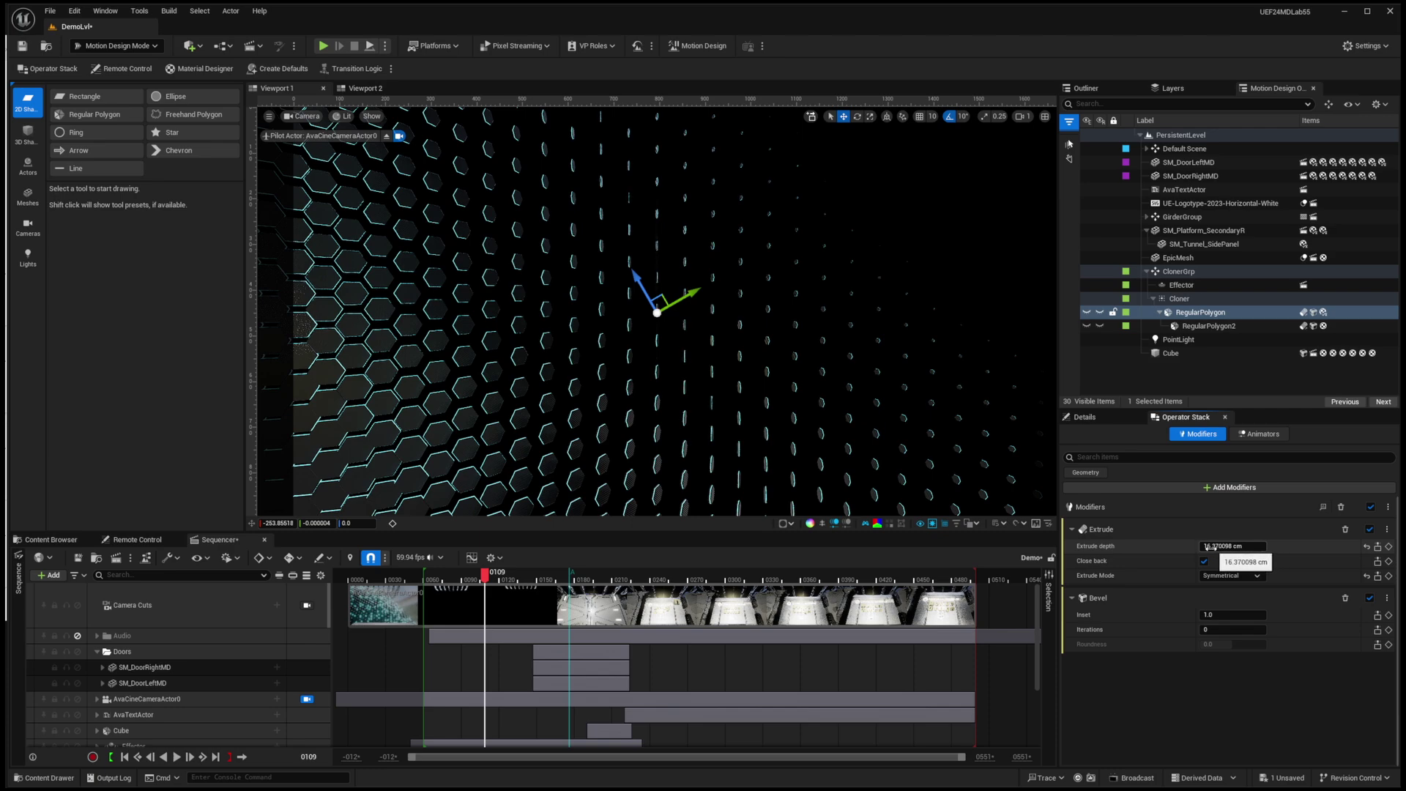
{"action": "mouse_move", "coordinate": [1206, 546]}
{"action": "left_mouse_down"}
{"action": "mouse_move", "coordinate": [1289, 546]}
{"action": "mouse_move", "coordinate": [1237, 546]}
{"action": "left_mouse_up"}
{"action": "mouse_move", "coordinate": [496, 576]}
{"action": "left_mouse_down"}
{"action": "mouse_move", "coordinate": [528, 576]}
{"action": "mouse_move", "coordinate": [471, 576]}
{"action": "left_mouse_up"}
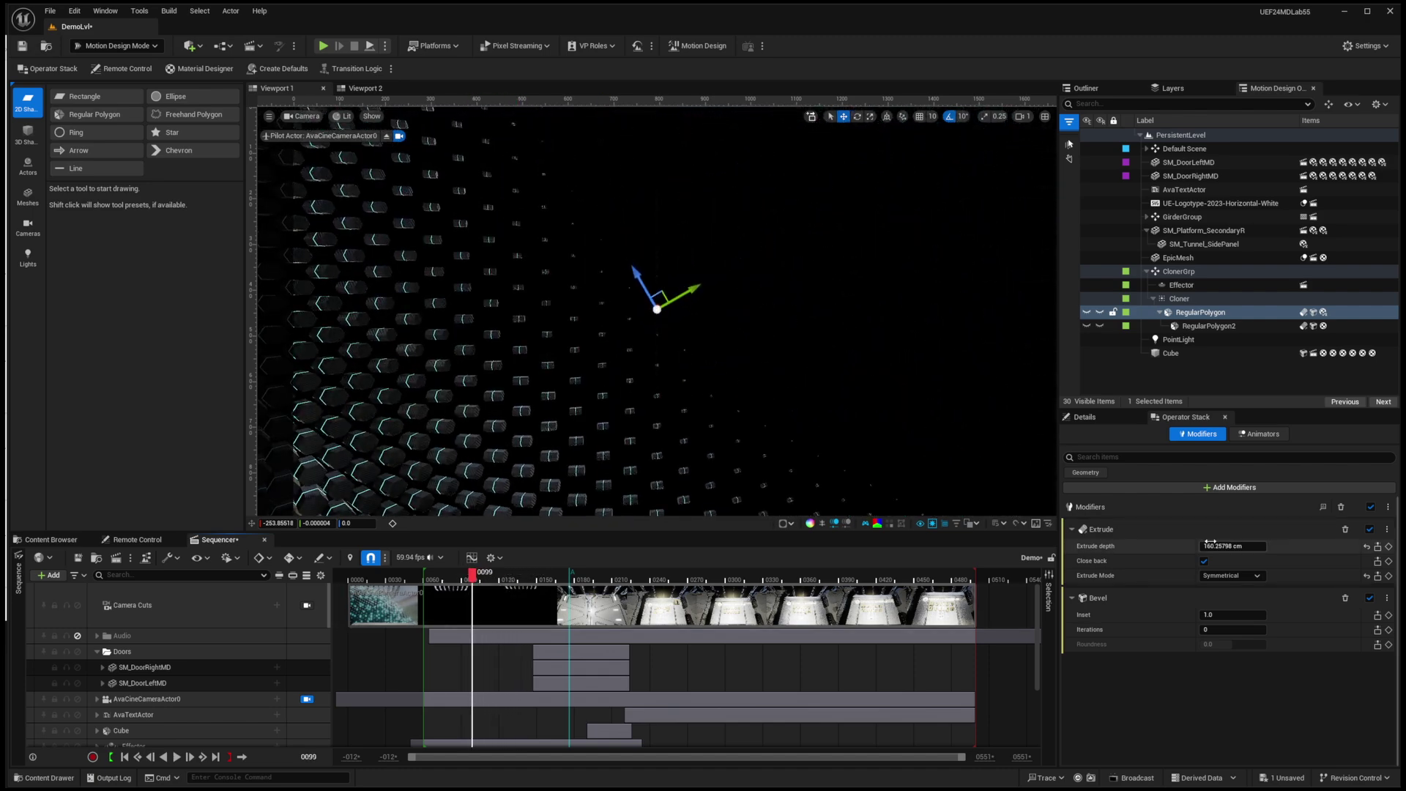
Set the Extrude depth of RegularPolygon to 16 cm.
{"action": "left_click", "coordinate": [1263, 545]}
{"action": "type", "text": "16"}
{"action": "key", "text": "Return"}
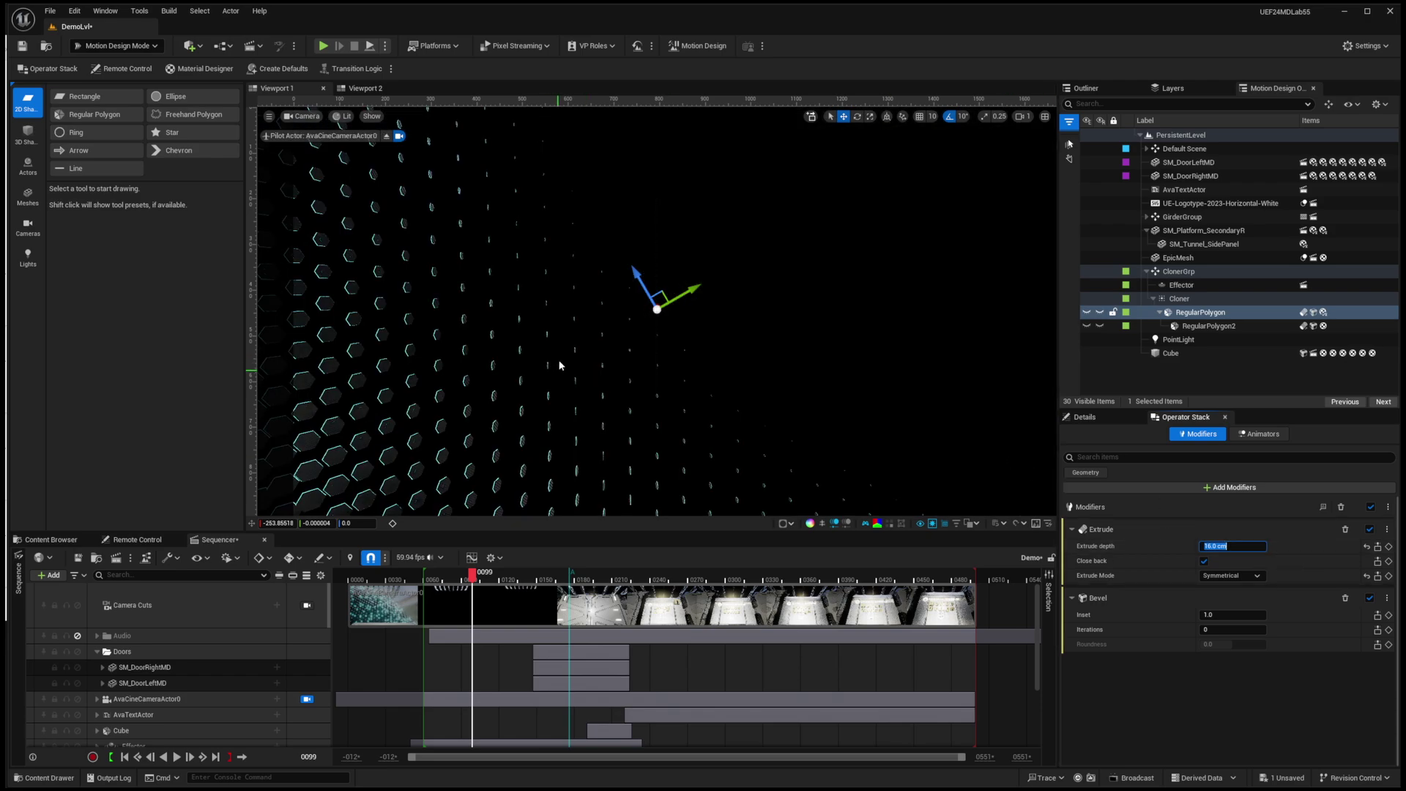
Check the hexagon wall at frames 131 and 122, and review RegularPolygon2's modifiers.
{"action": "left_click_drag", "start_coordinate": [472, 578], "coordinate": [515, 577]}
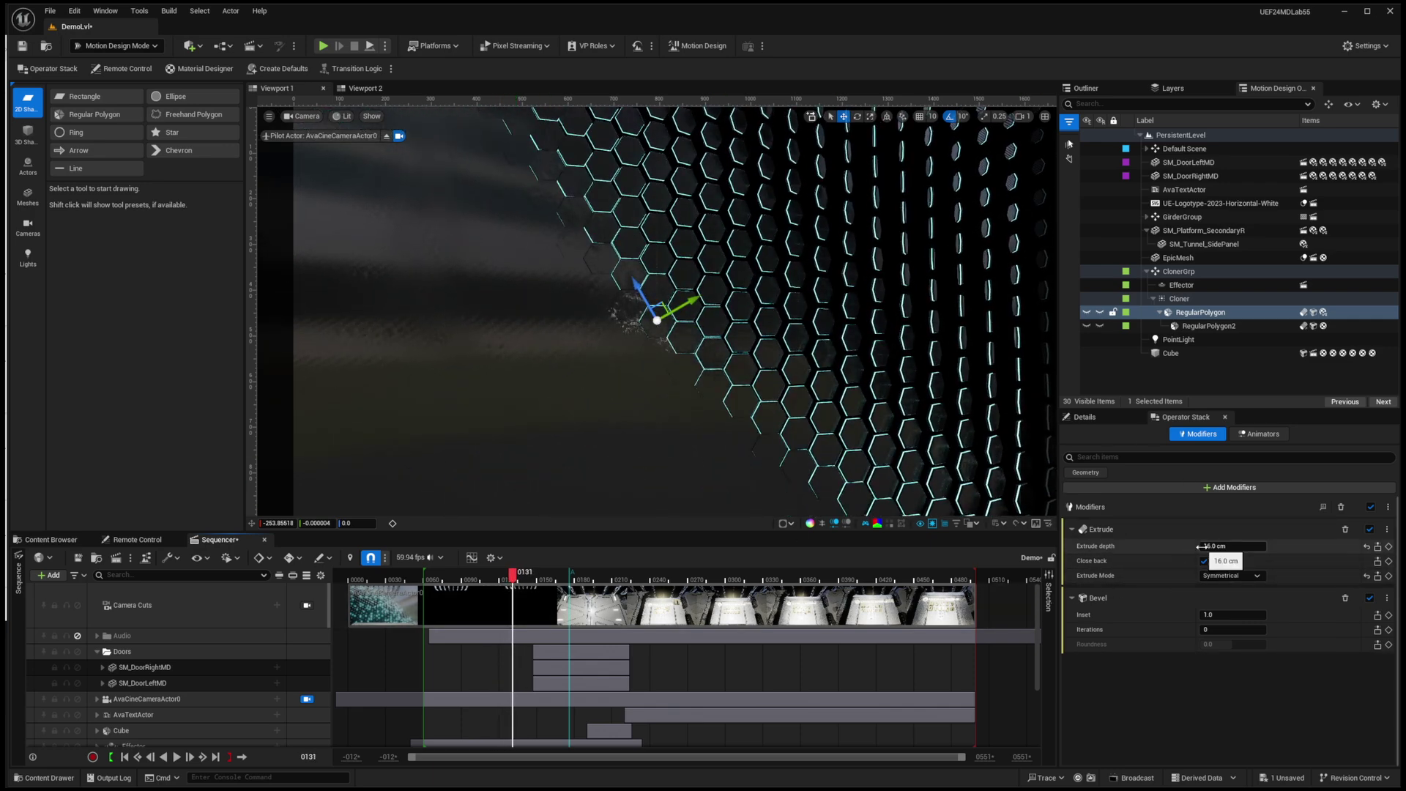
{"action": "left_click", "coordinate": [1204, 328]}
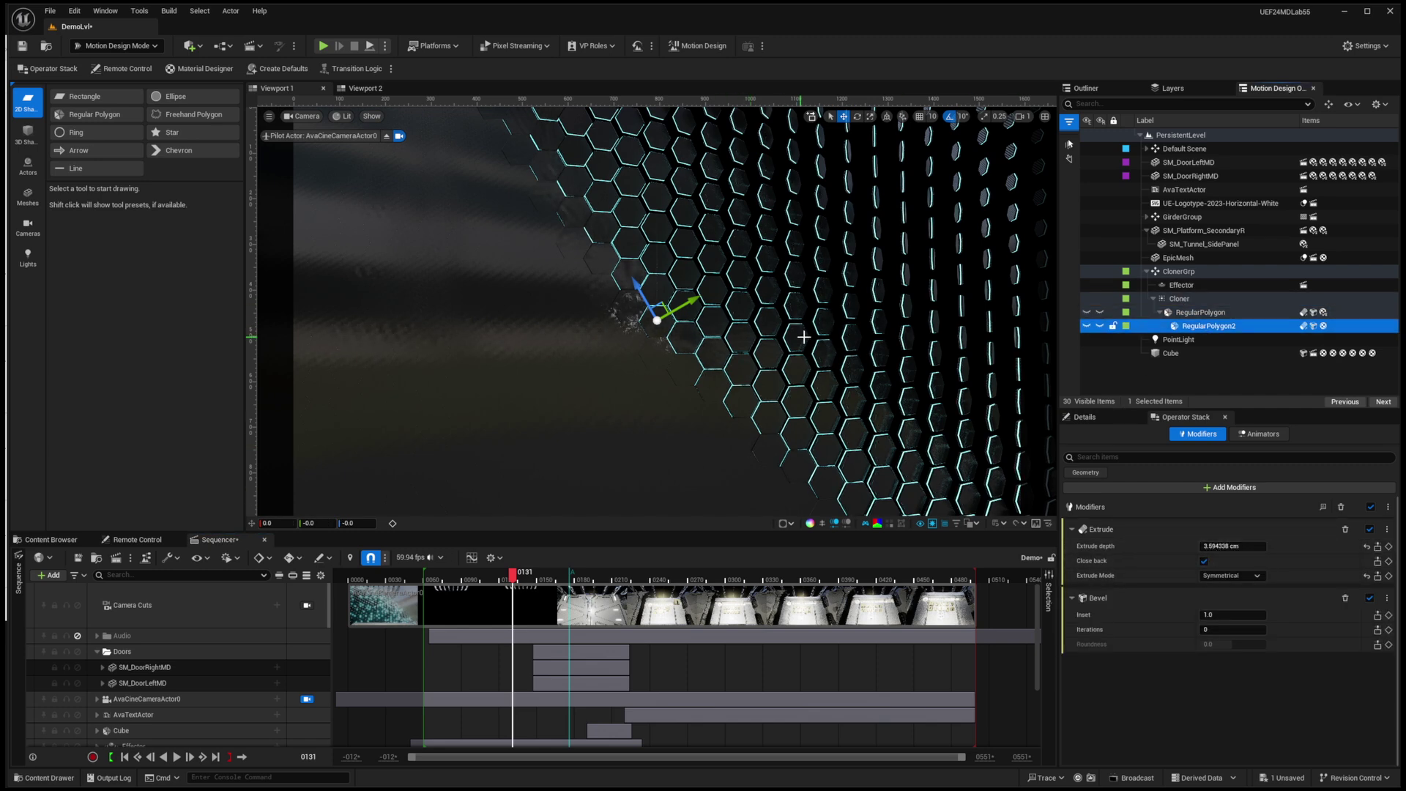
{"action": "left_click_drag", "start_coordinate": [514, 577], "coordinate": [501, 576]}
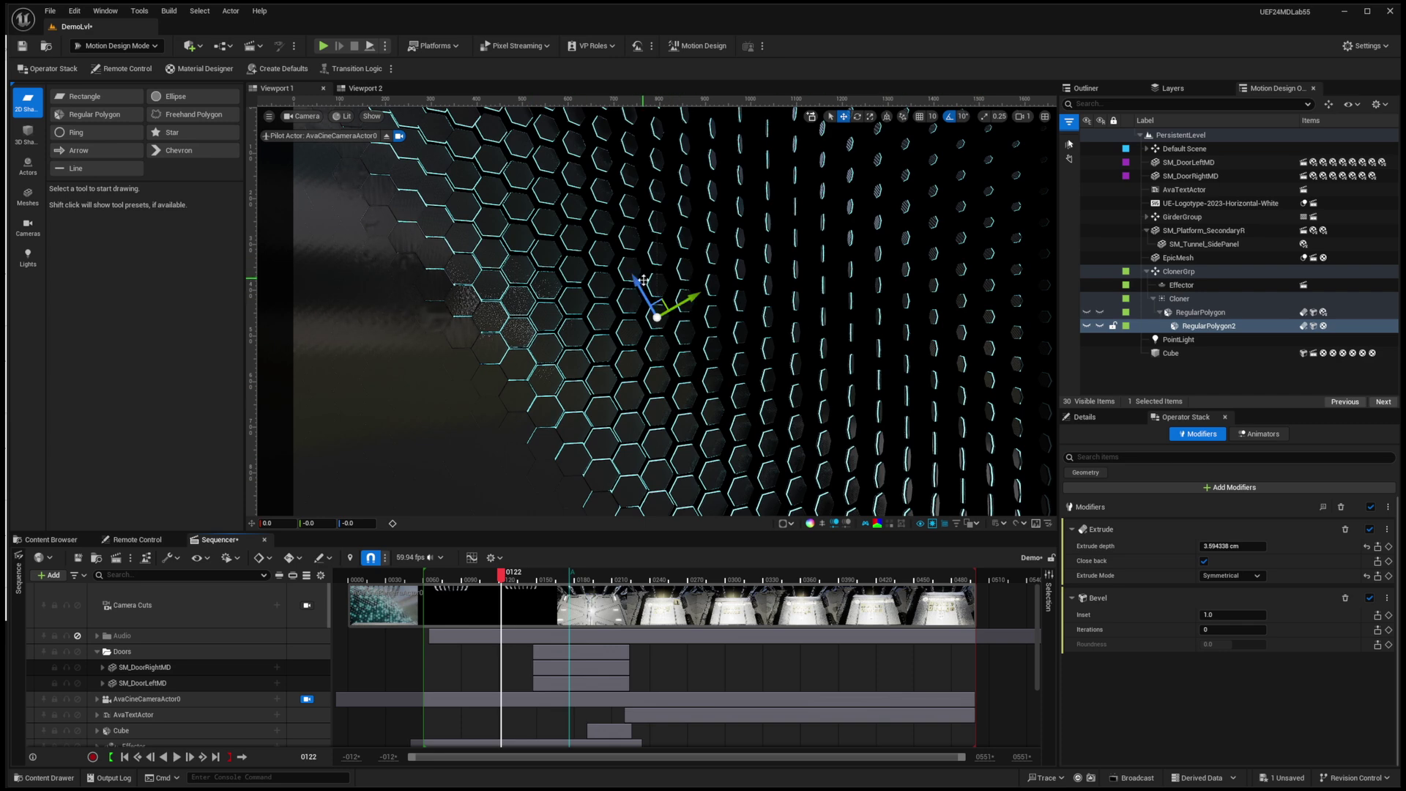
Compare the material type and material asset settings of RegularPolygon and RegularPolygon2.
{"action": "left_click", "coordinate": [1200, 314]}
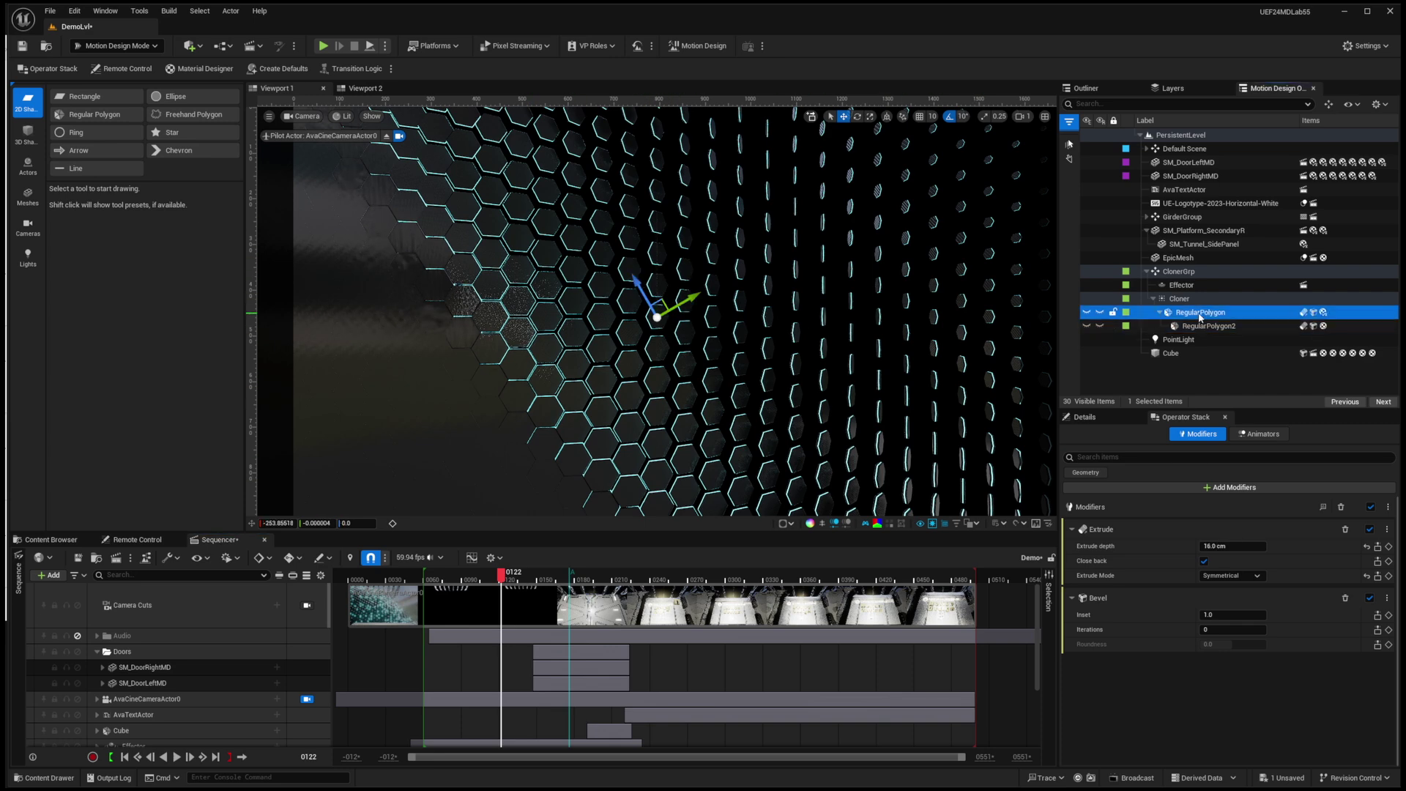
{"action": "left_click", "coordinate": [1109, 416]}
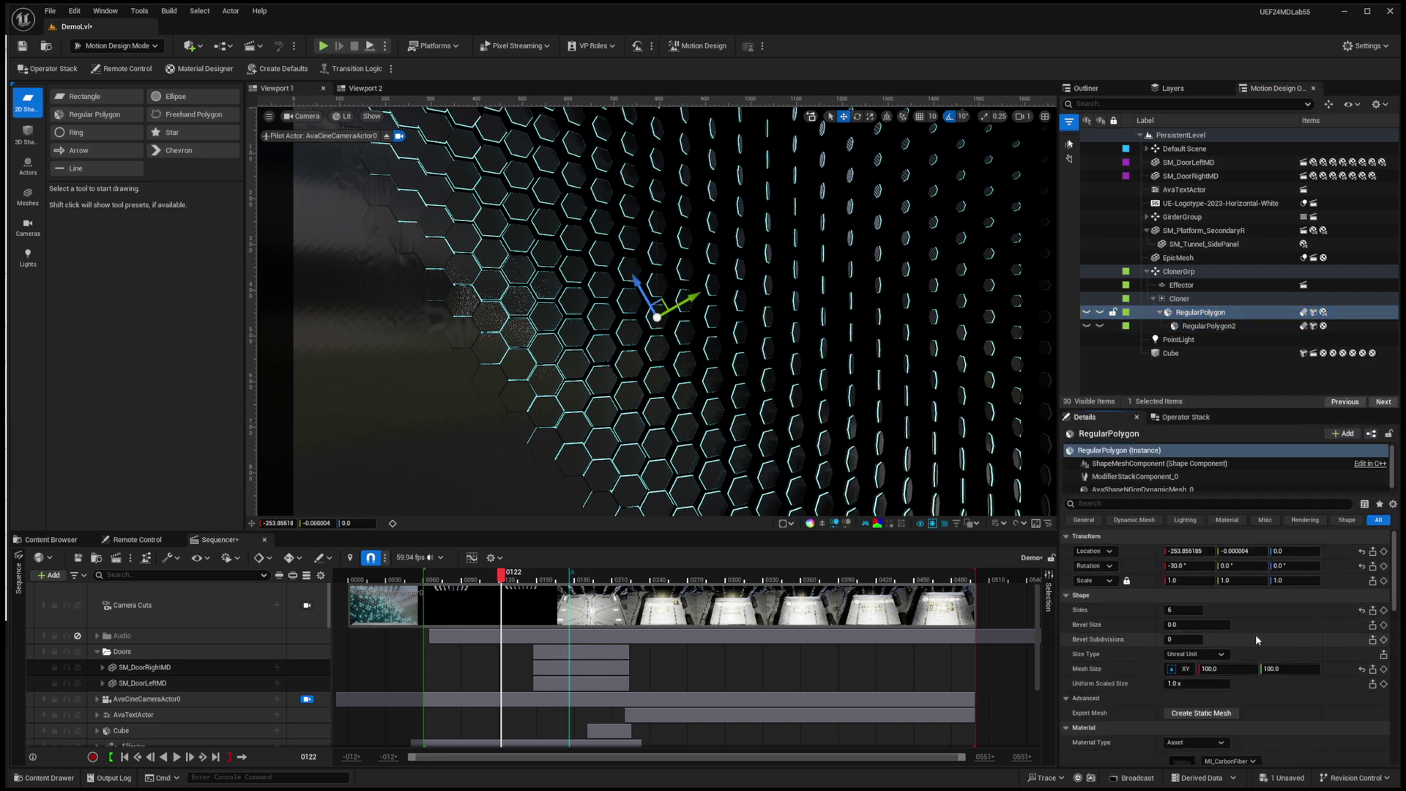
{"action": "scroll", "coordinate": [1255, 636], "scroll_direction": "down", "scroll_amount": 3}
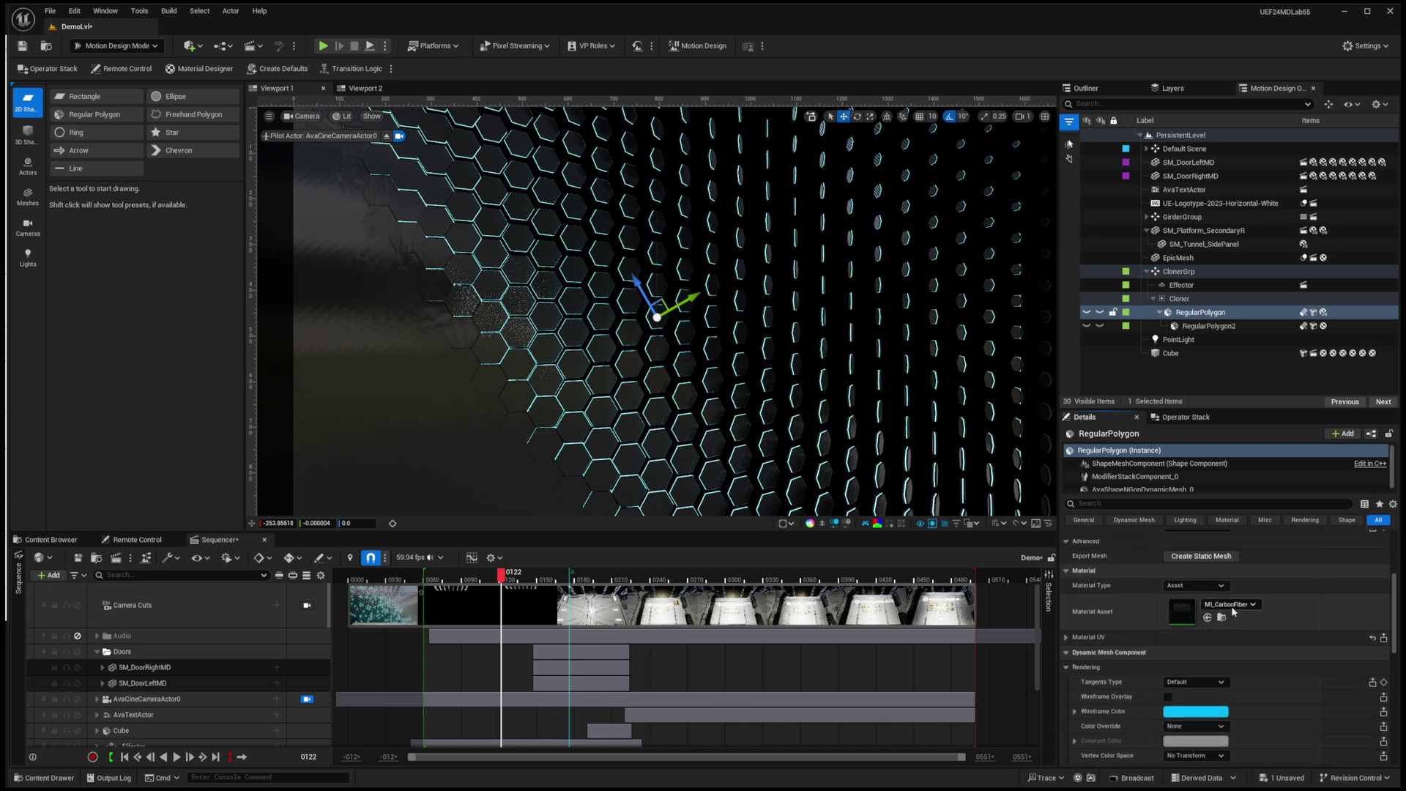
{"action": "left_click", "coordinate": [1195, 327]}
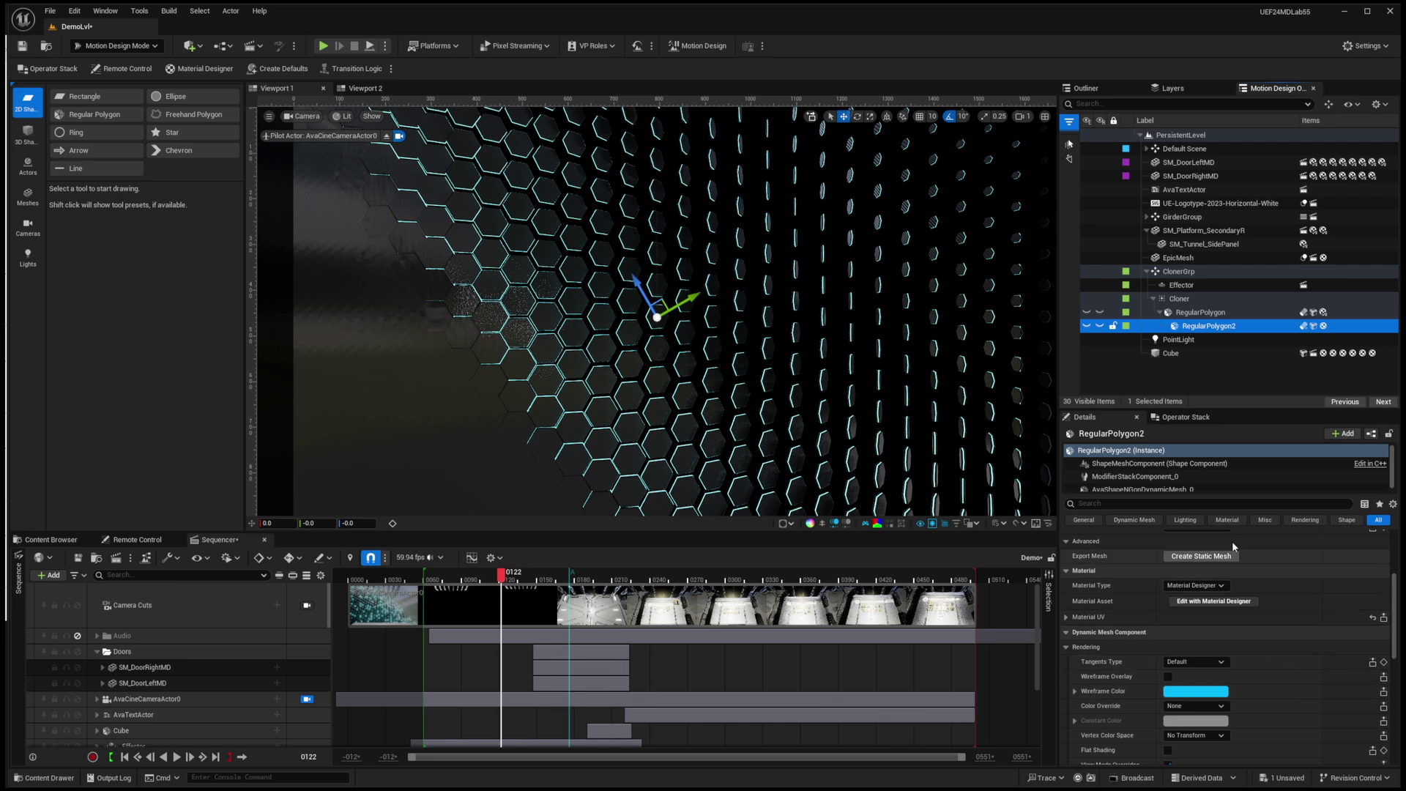
{"action": "scroll", "coordinate": [1226, 578], "scroll_direction": "up", "scroll_amount": 3}
{"action": "scroll", "coordinate": [1243, 608], "scroll_direction": "down", "scroll_amount": 2}
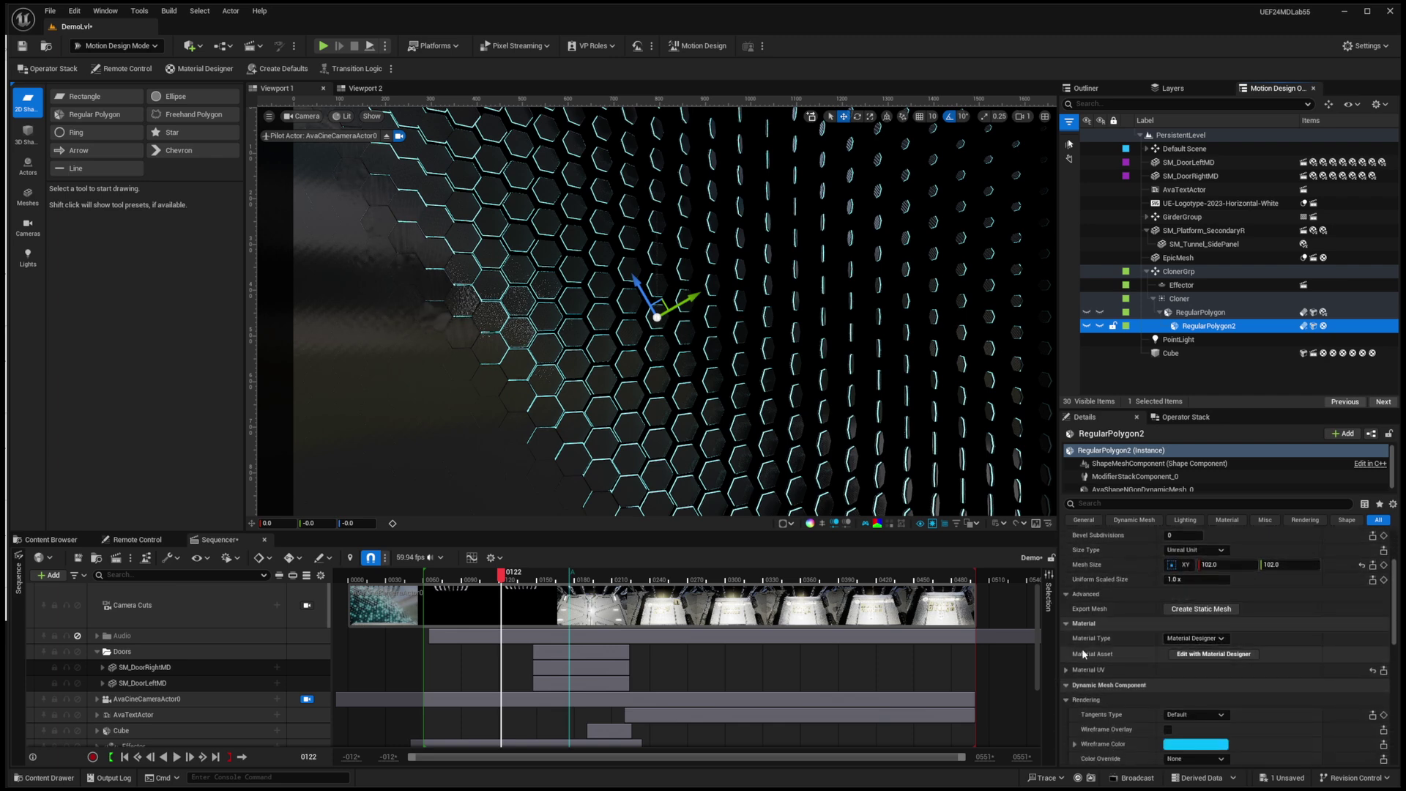
Inspect the emissive colour layer and its RGB components in RegularPolygon2's Material Designer material.
{"action": "left_click", "coordinate": [1193, 654]}
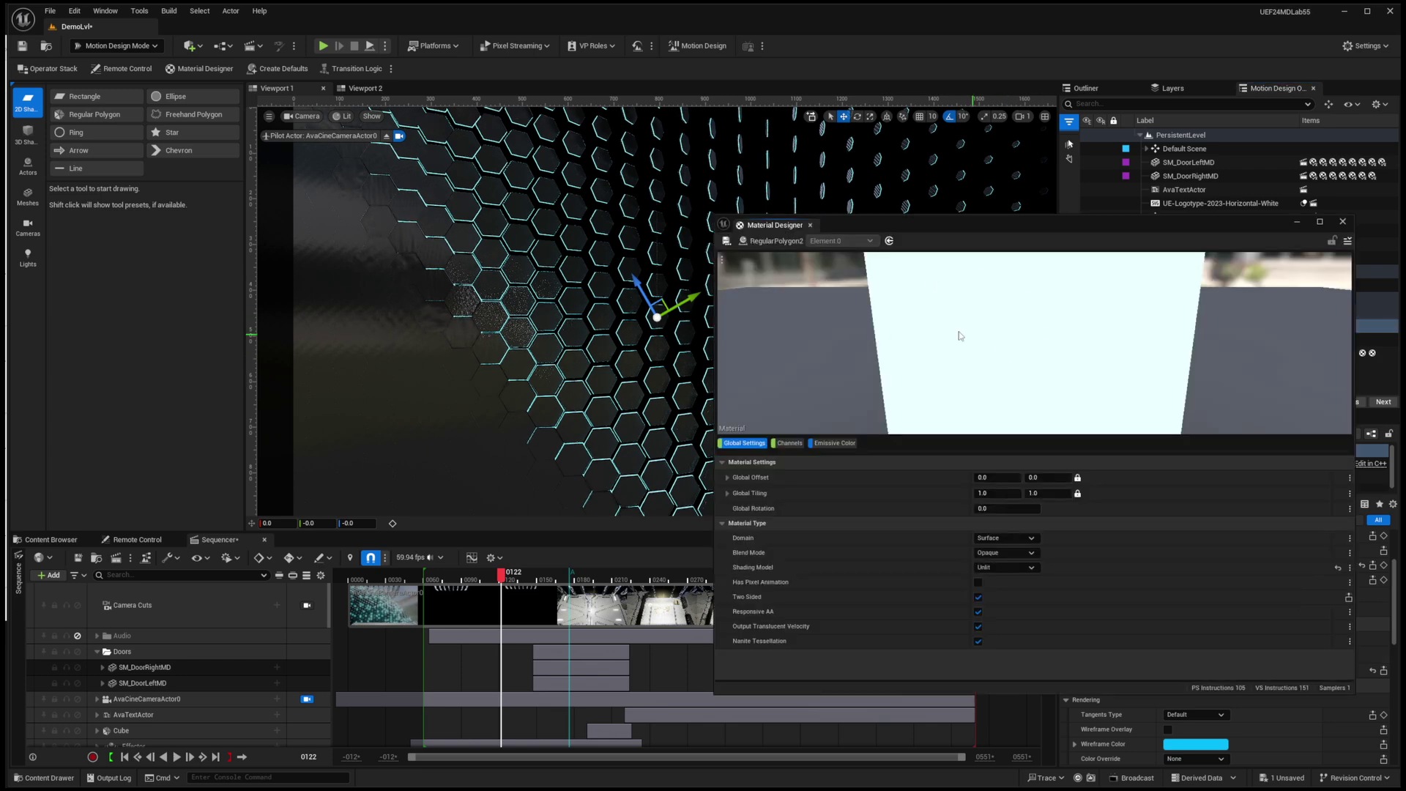
{"action": "left_click", "coordinate": [832, 443]}
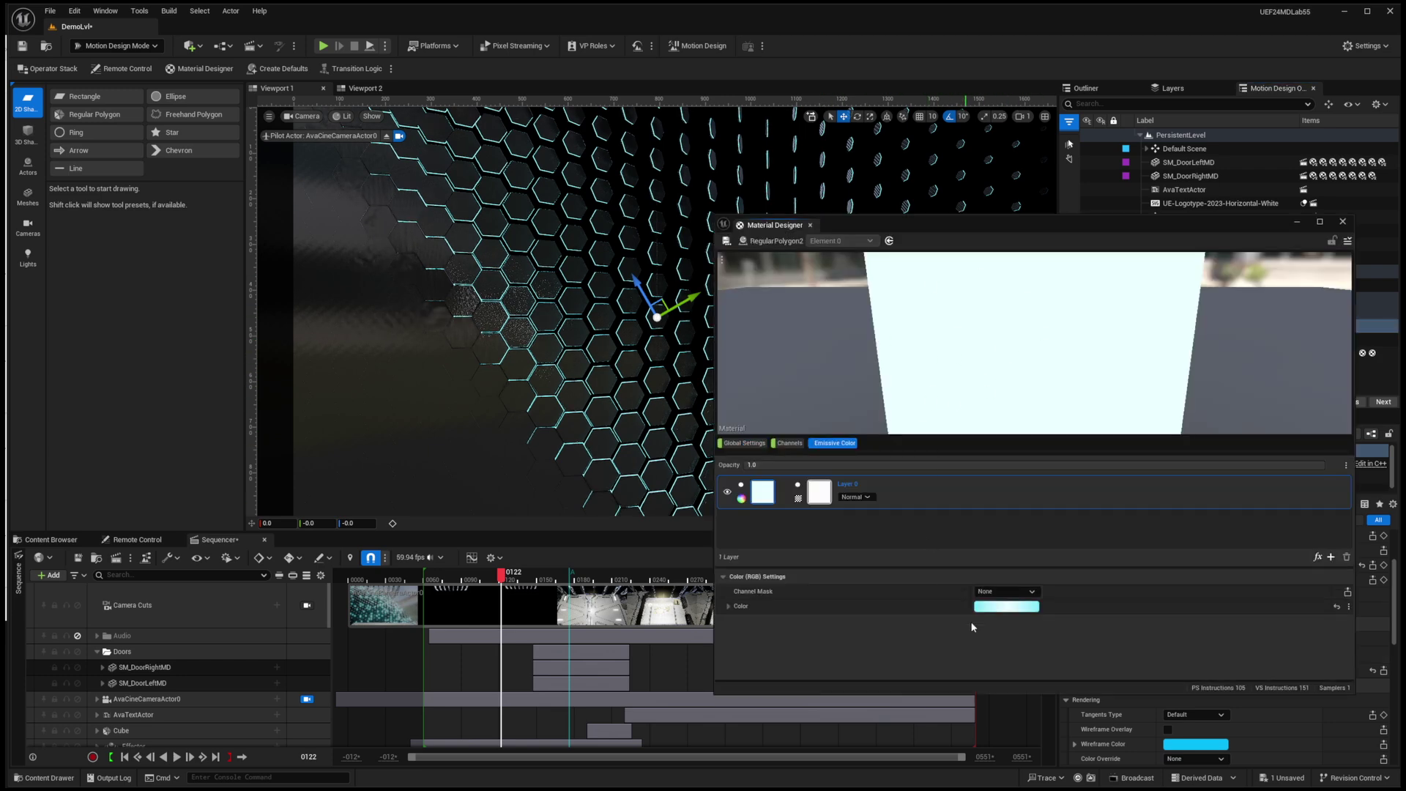
{"action": "left_click", "coordinate": [728, 605]}
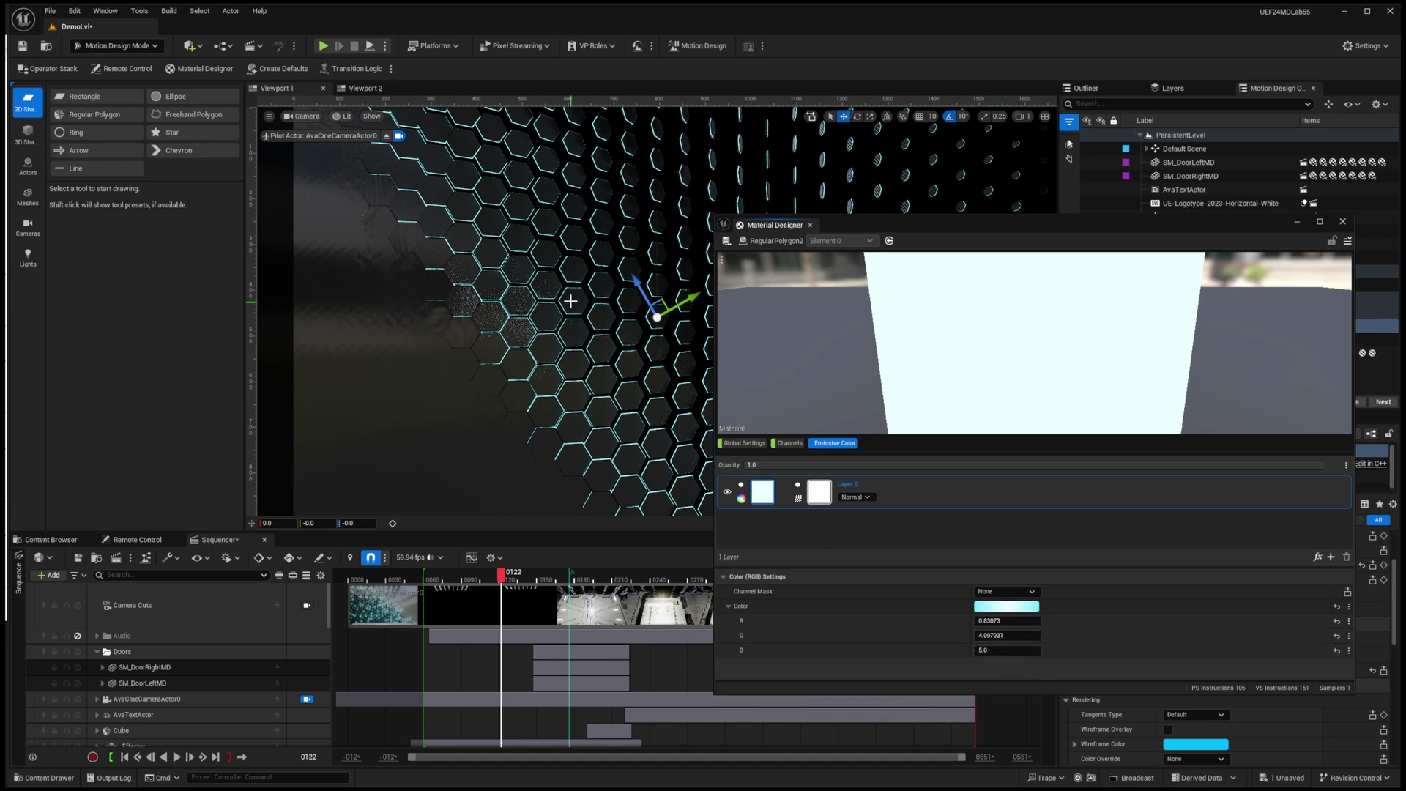
{"action": "left_click", "coordinate": [1344, 222]}
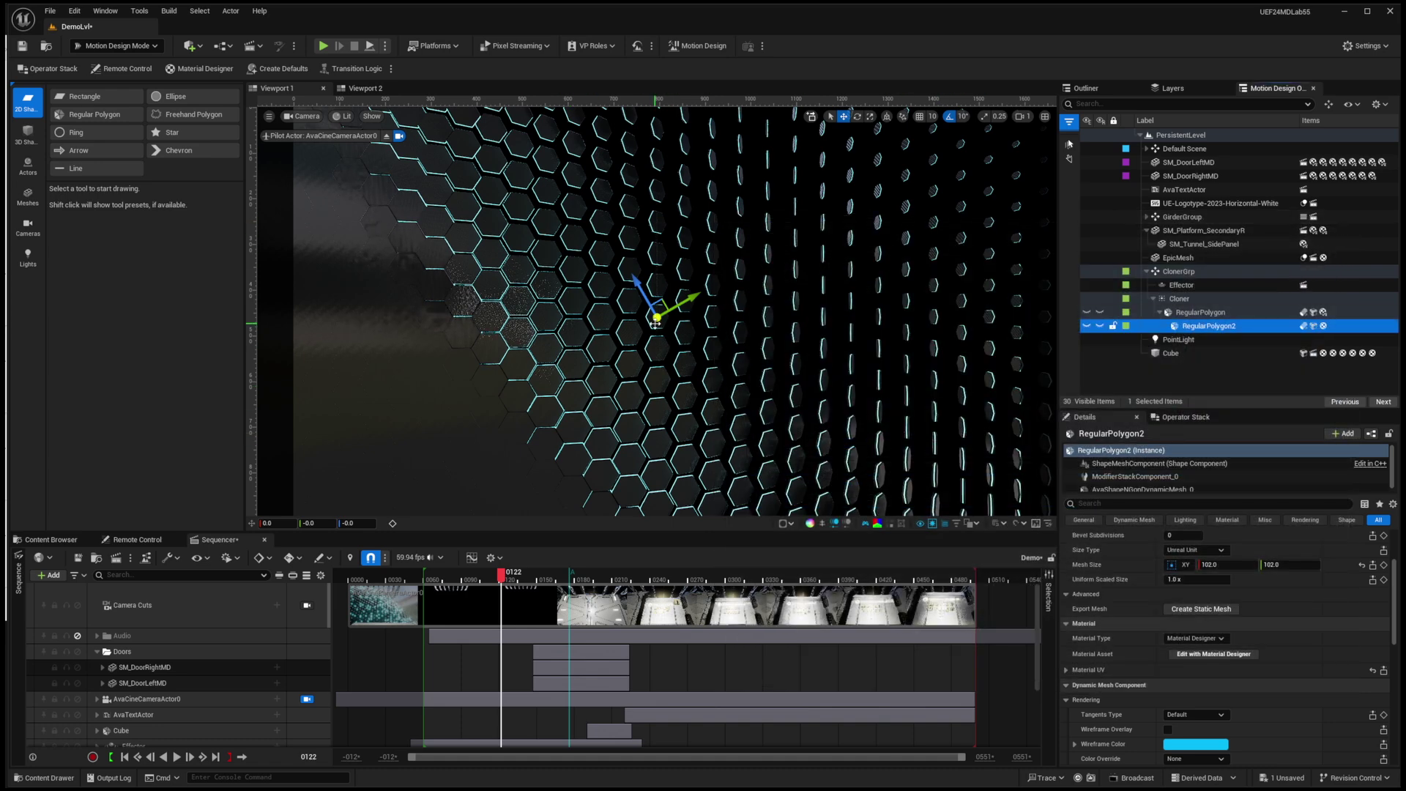
Review the Cloner's layout settings and the Effector's shape and mode settings.
{"action": "left_click", "coordinate": [1179, 298]}
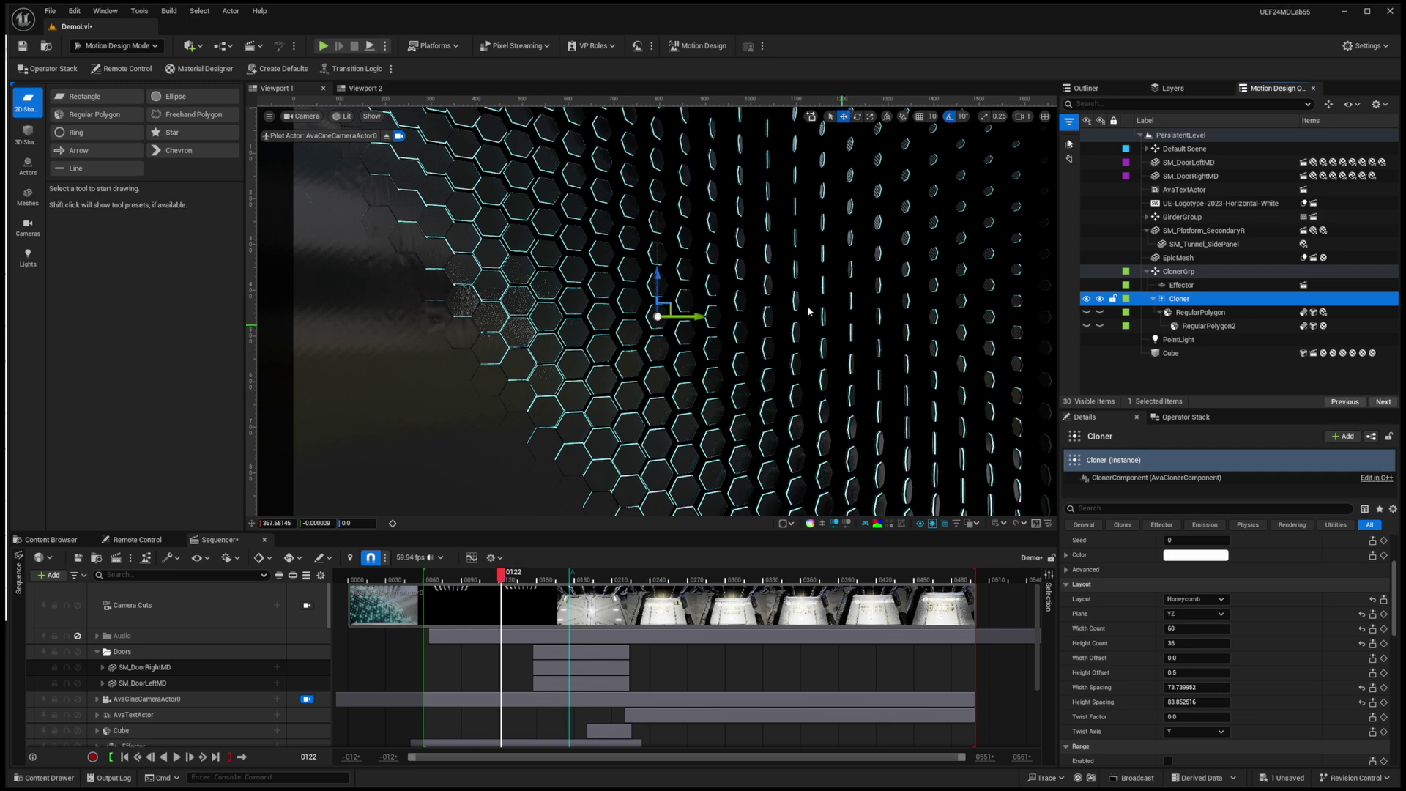
{"action": "left_click", "coordinate": [1175, 286]}
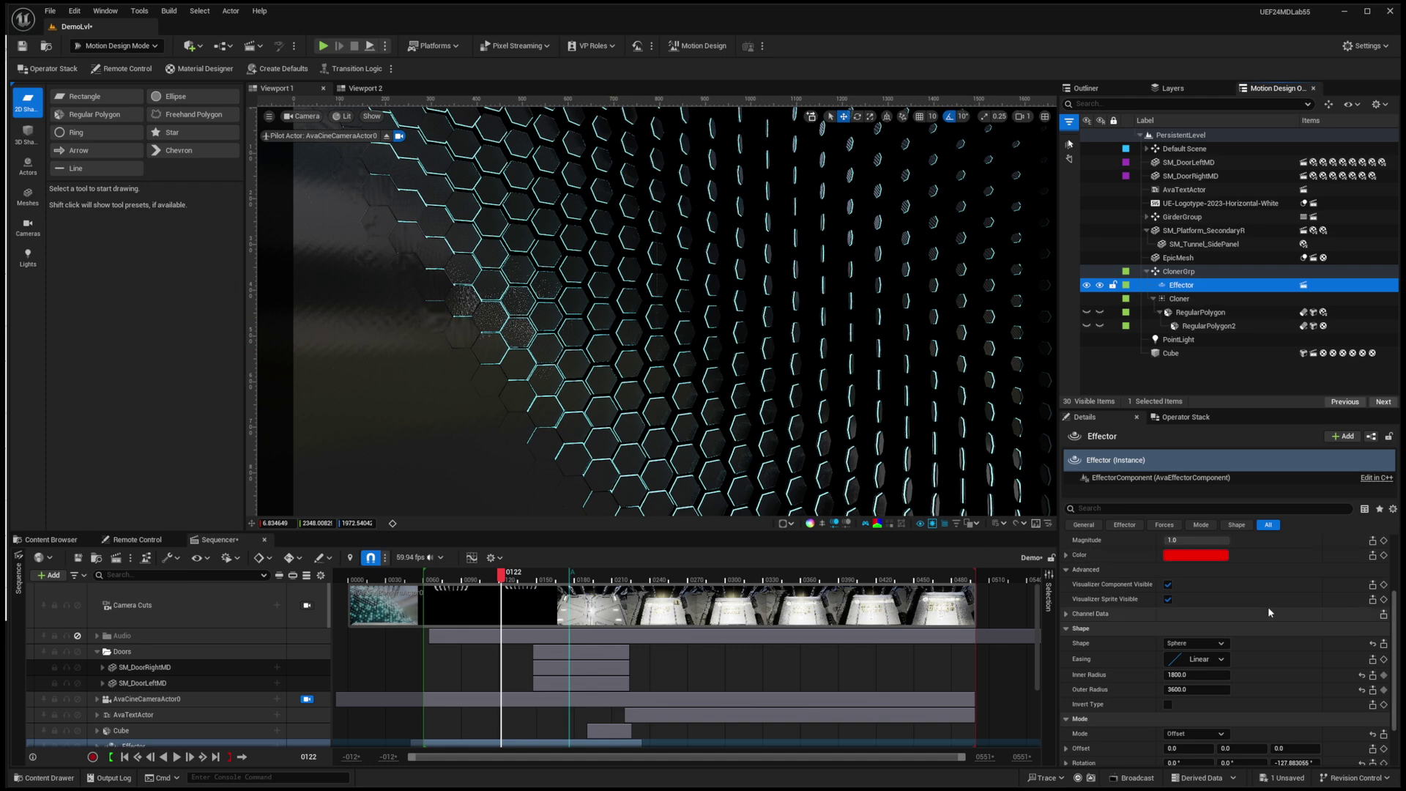
{"action": "scroll", "coordinate": [1190, 629], "scroll_direction": "down", "scroll_amount": 2}
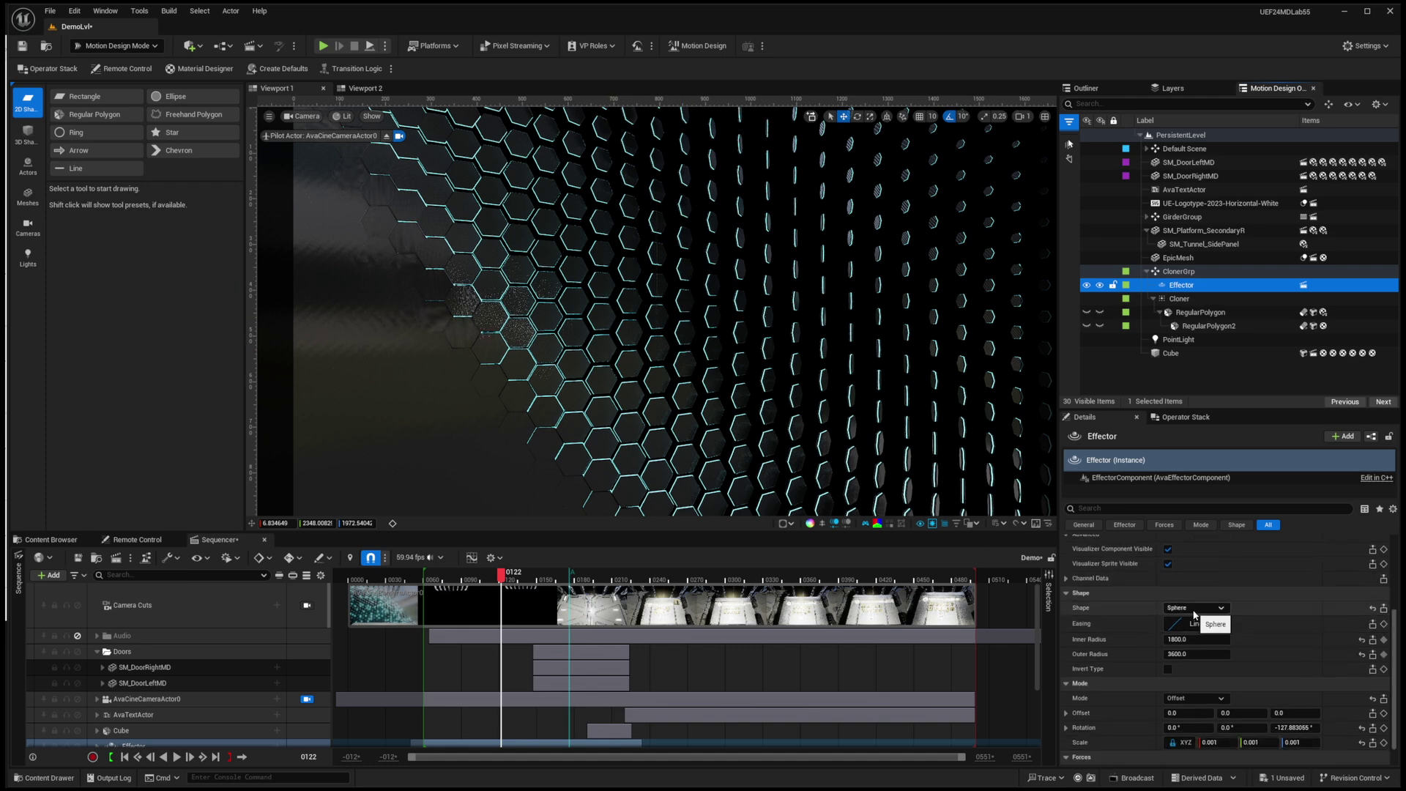
Preview the Effector's animation across the hexagon wall from frame 60 through 101 to 166.
{"action": "left_click", "coordinate": [123, 758]}
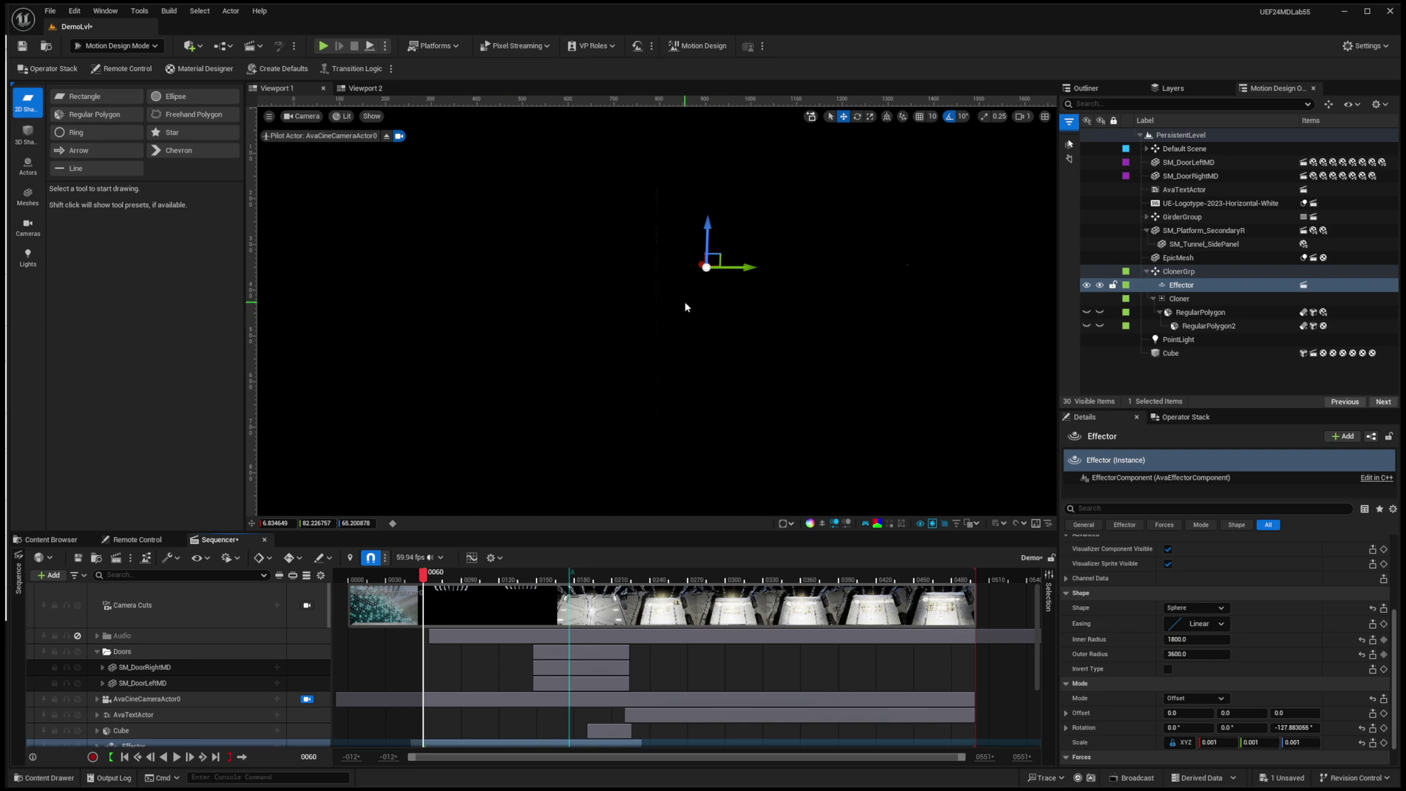
{"action": "scroll", "coordinate": [1125, 700], "scroll_direction": "down", "scroll_amount": 2}
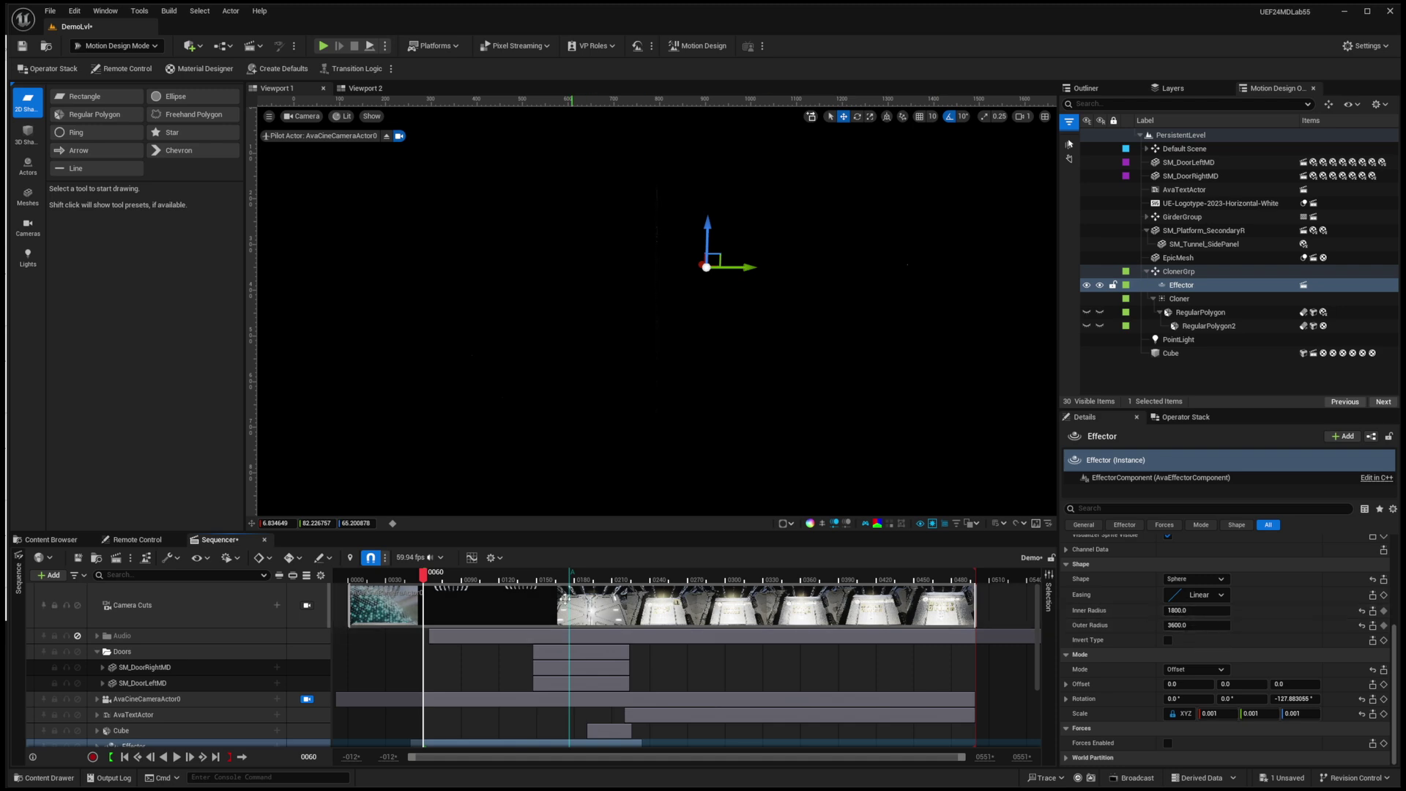
{"action": "left_click_drag", "start_coordinate": [425, 578], "coordinate": [475, 578]}
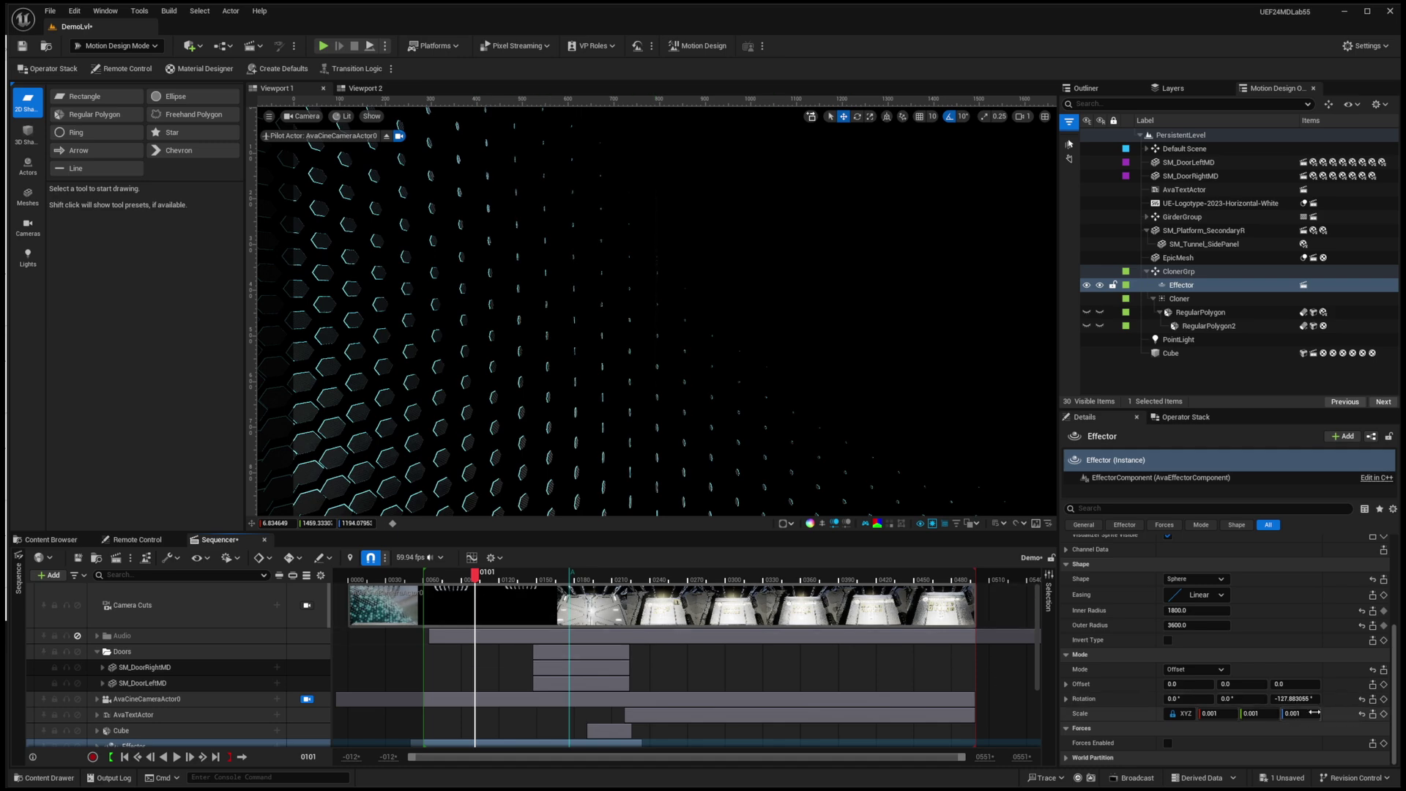
{"action": "left_click_drag", "start_coordinate": [476, 580], "coordinate": [556, 577]}
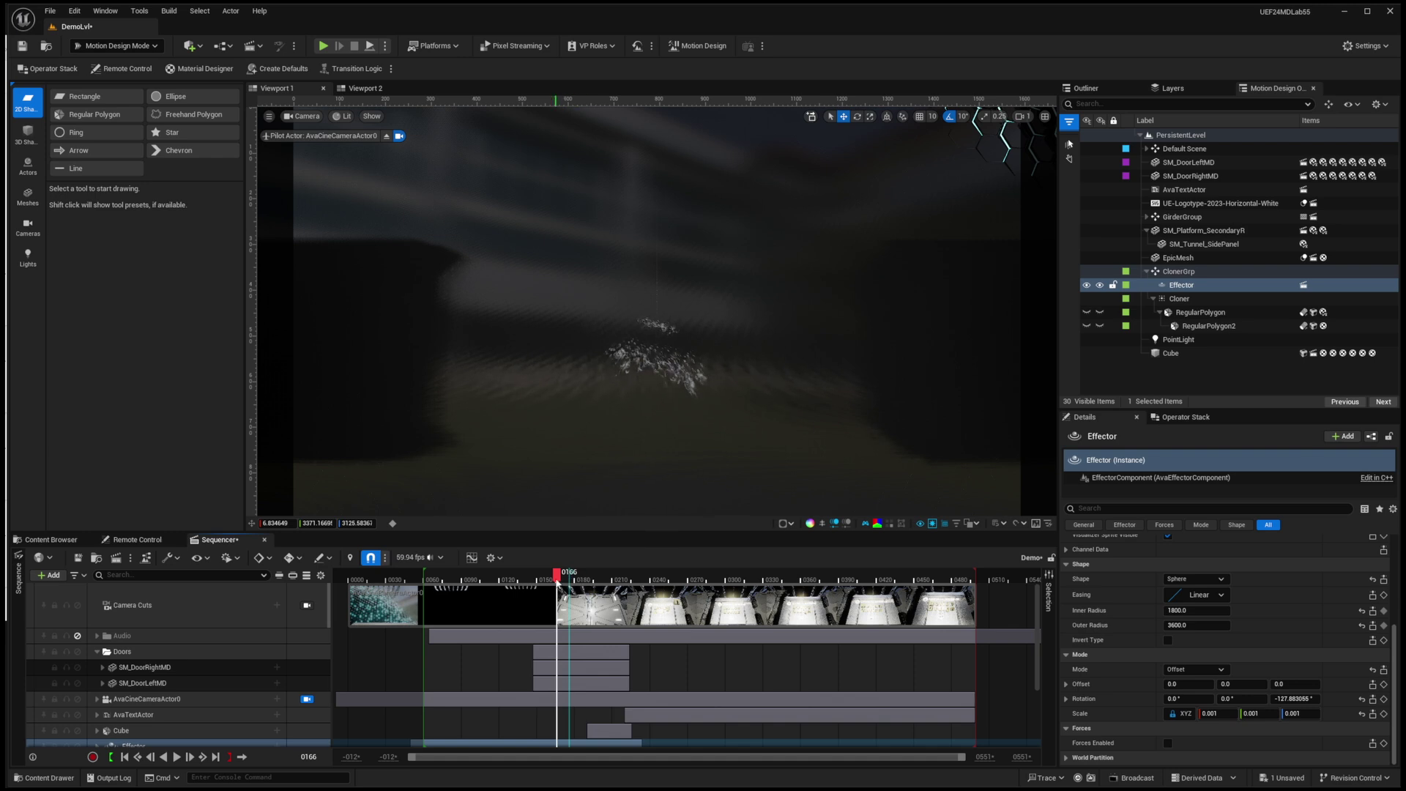
Browse the project's Assets folder and select the AutomotiveMaterials folder.
{"action": "left_click", "coordinate": [51, 540]}
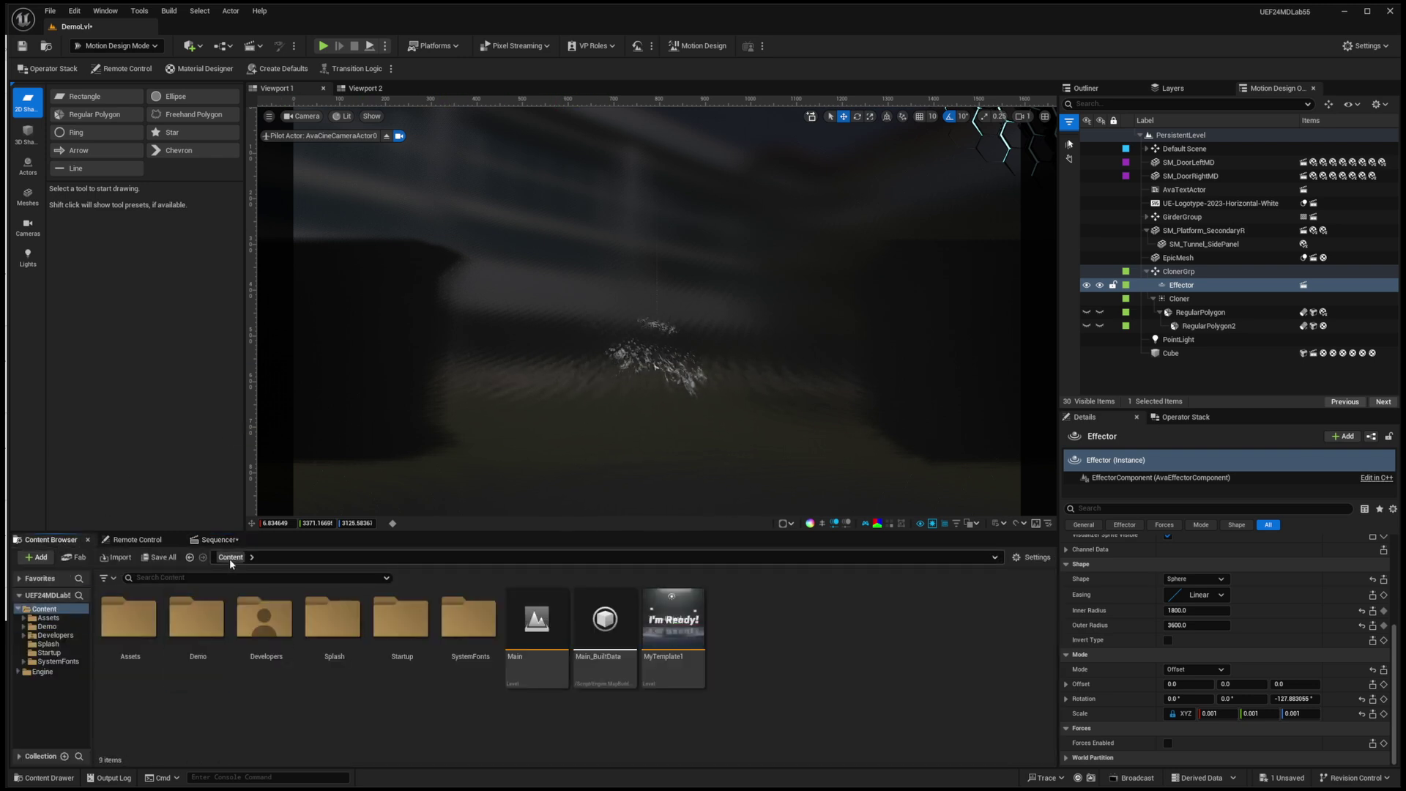
{"action": "double_click", "coordinate": [129, 617]}
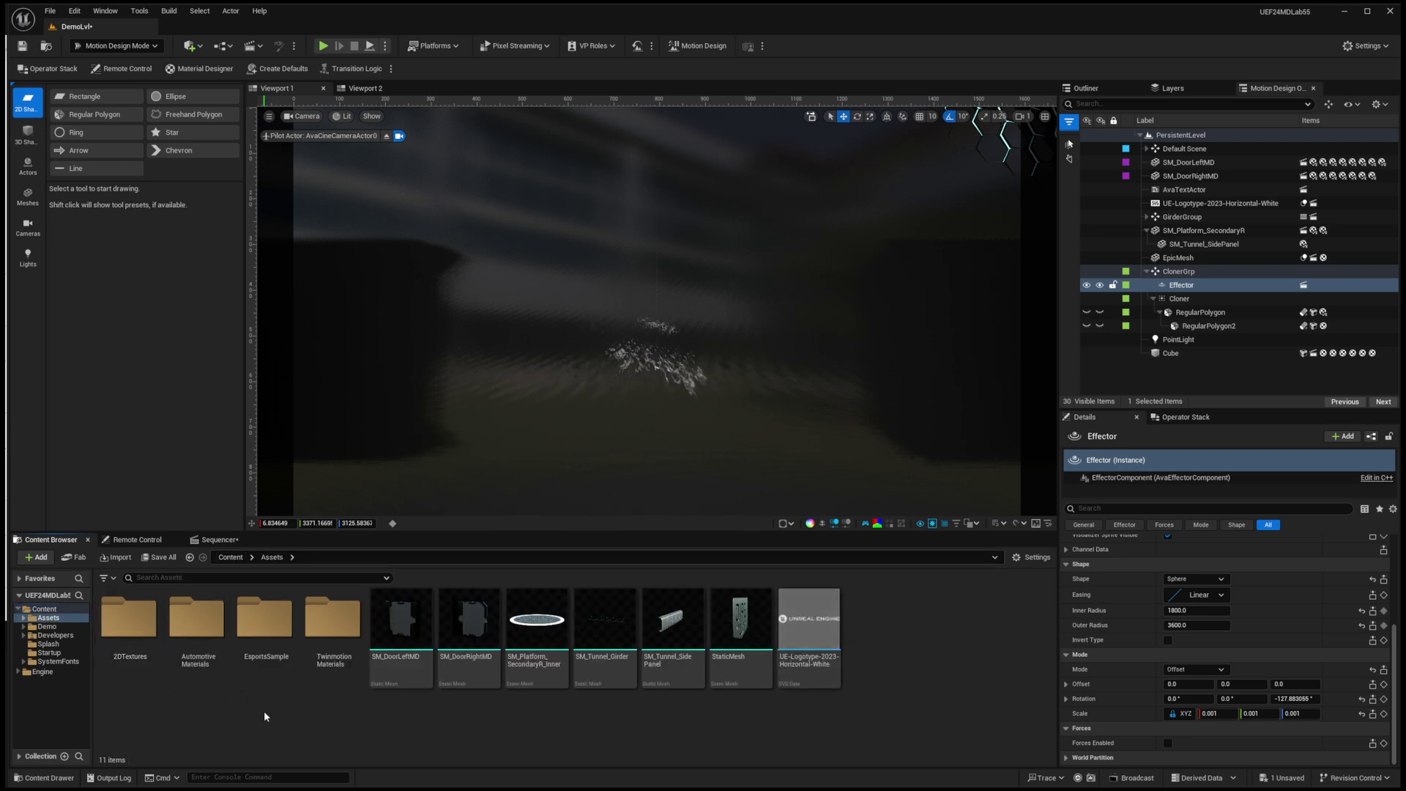
{"action": "left_click", "coordinate": [205, 625]}
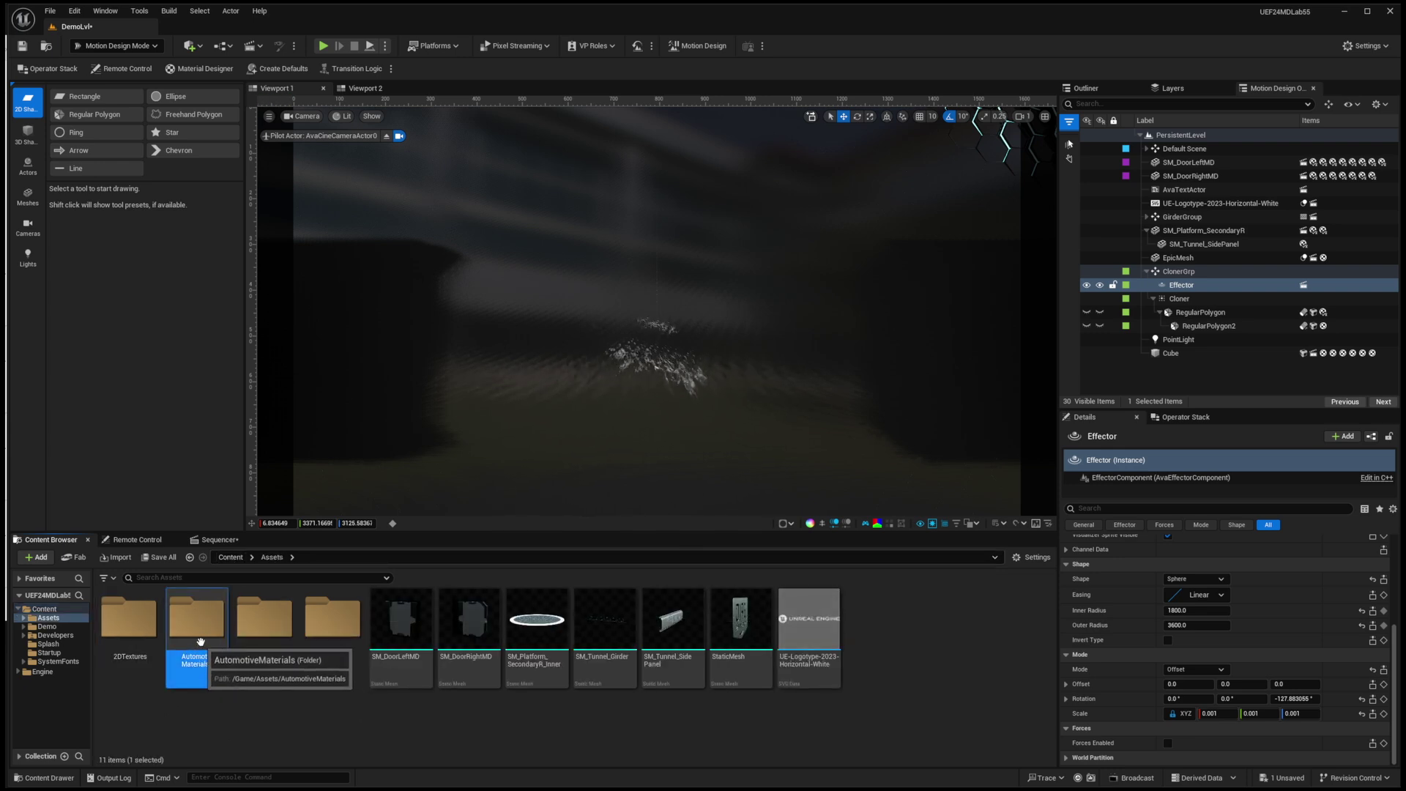
Search the Fab marketplace for "automotive" to find the source of the automotive materials.
{"action": "left_click", "coordinate": [74, 556]}
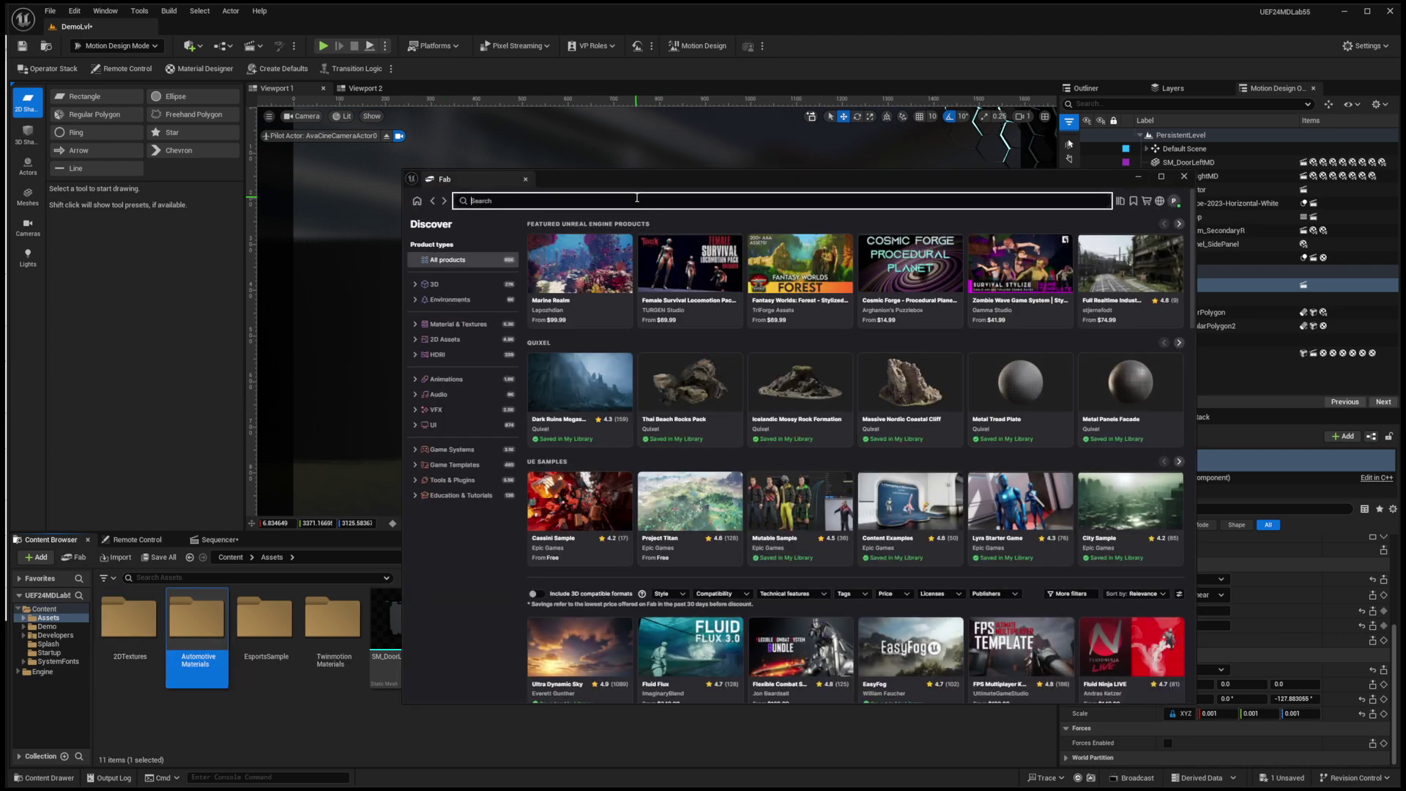
{"action": "type", "text": "aut"}
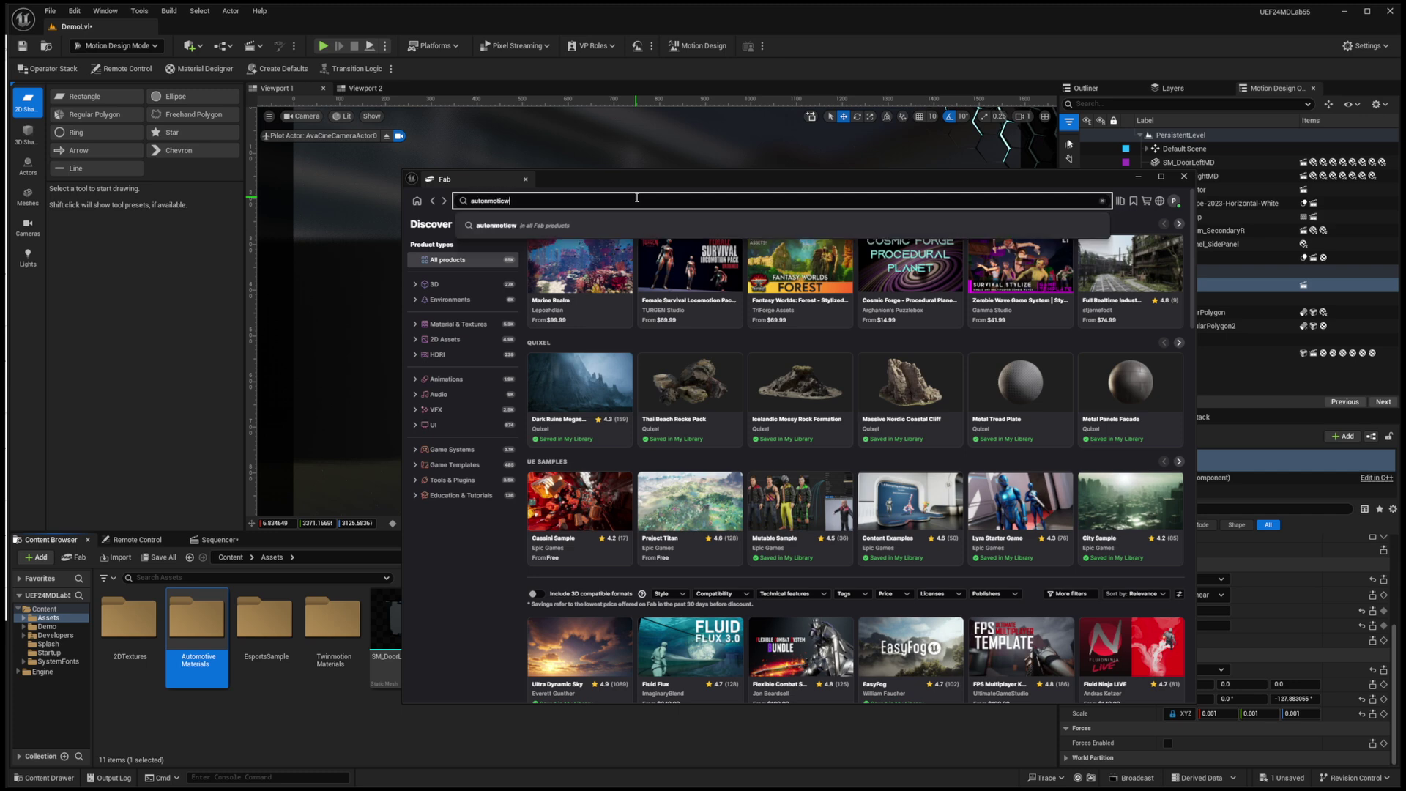
{"action": "type", "text": "onmotive"}
{"action": "key", "text": "Return"}
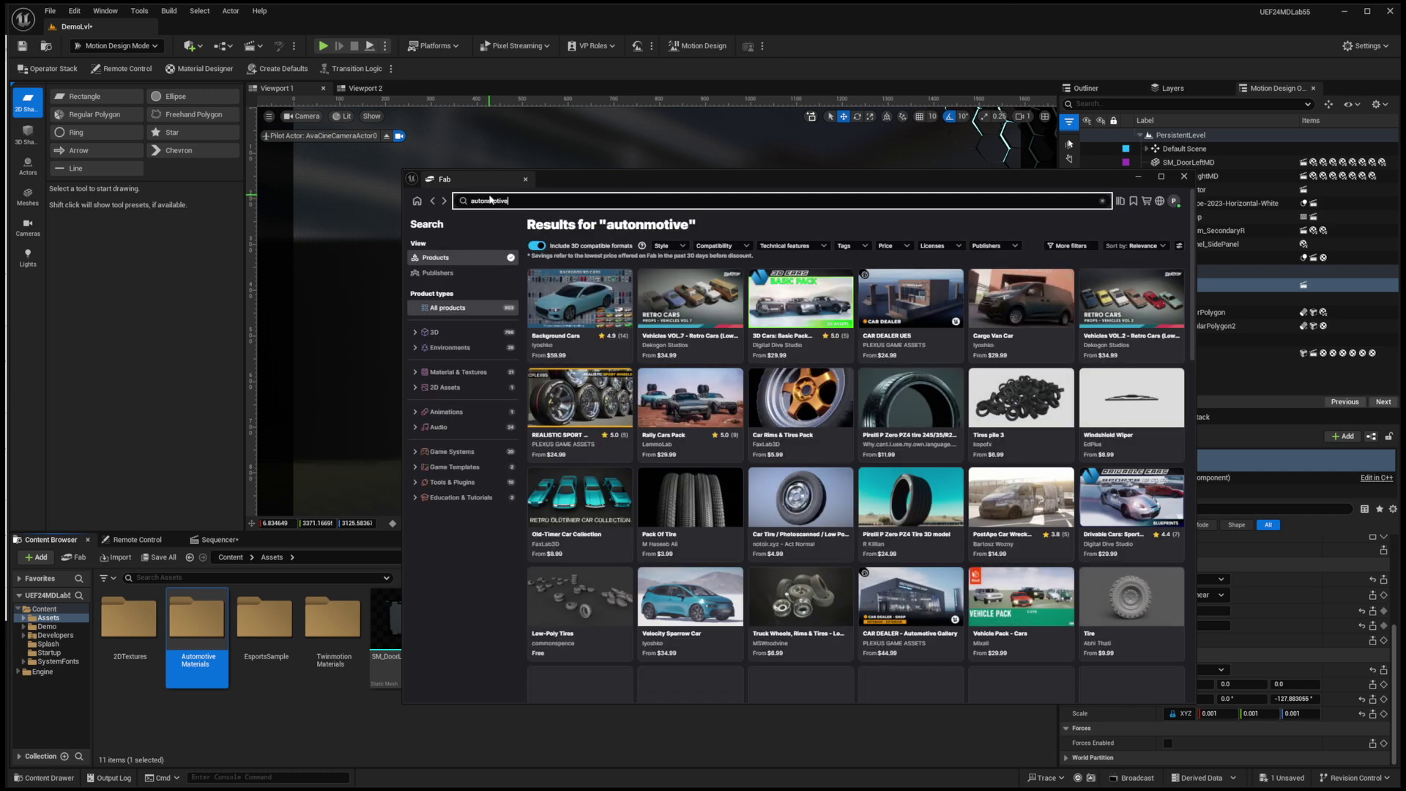
{"action": "left_click", "coordinate": [527, 200]}
{"action": "key", "text": "BackSpace"}
{"action": "key", "text": "Return"}
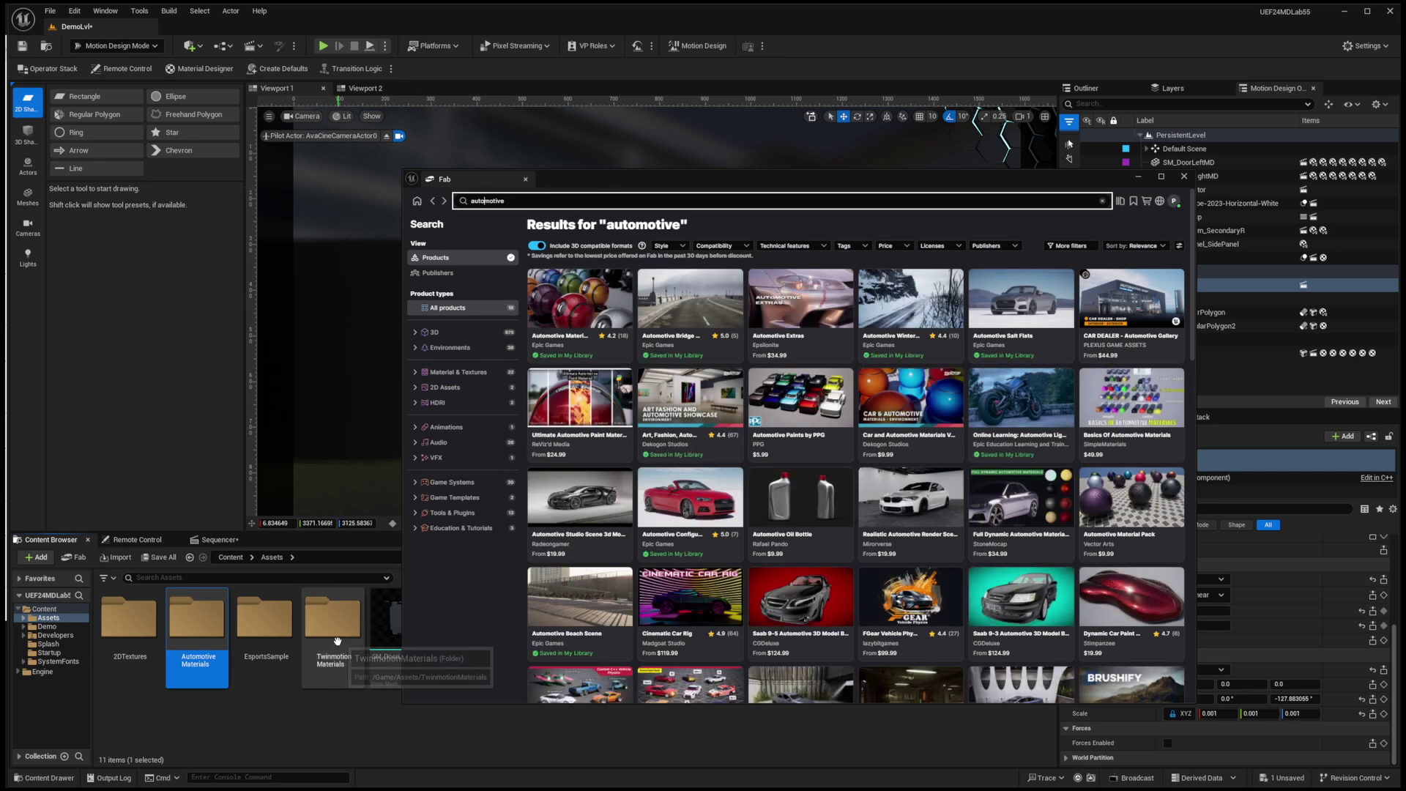
Search Fab for "twinmotion" to find the Twinmotion materials pack, and close the marketplace window.
{"action": "double_click", "coordinate": [522, 199]}
{"action": "type", "text": "twin"}
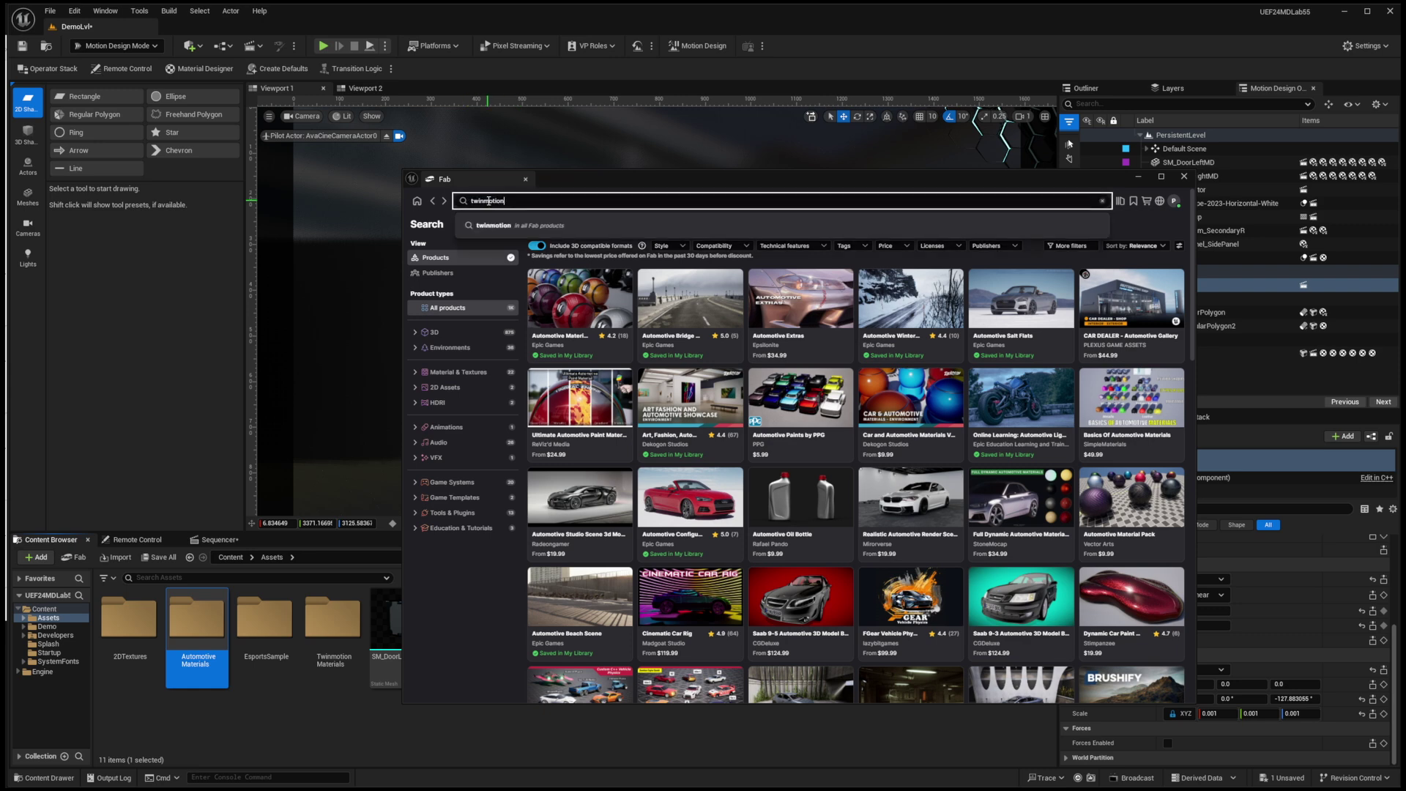
{"action": "key", "text": "Return"}
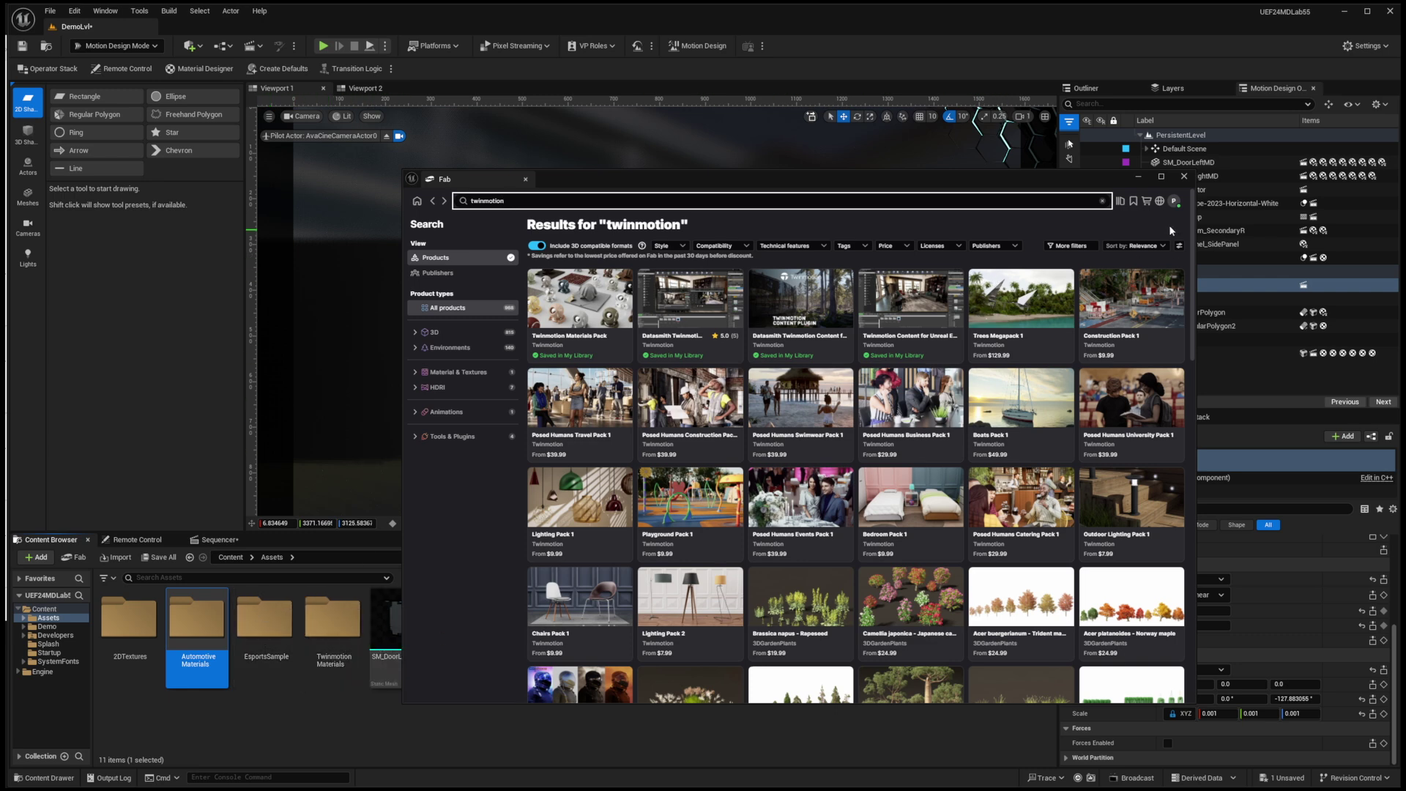
{"action": "left_click", "coordinate": [1184, 177]}
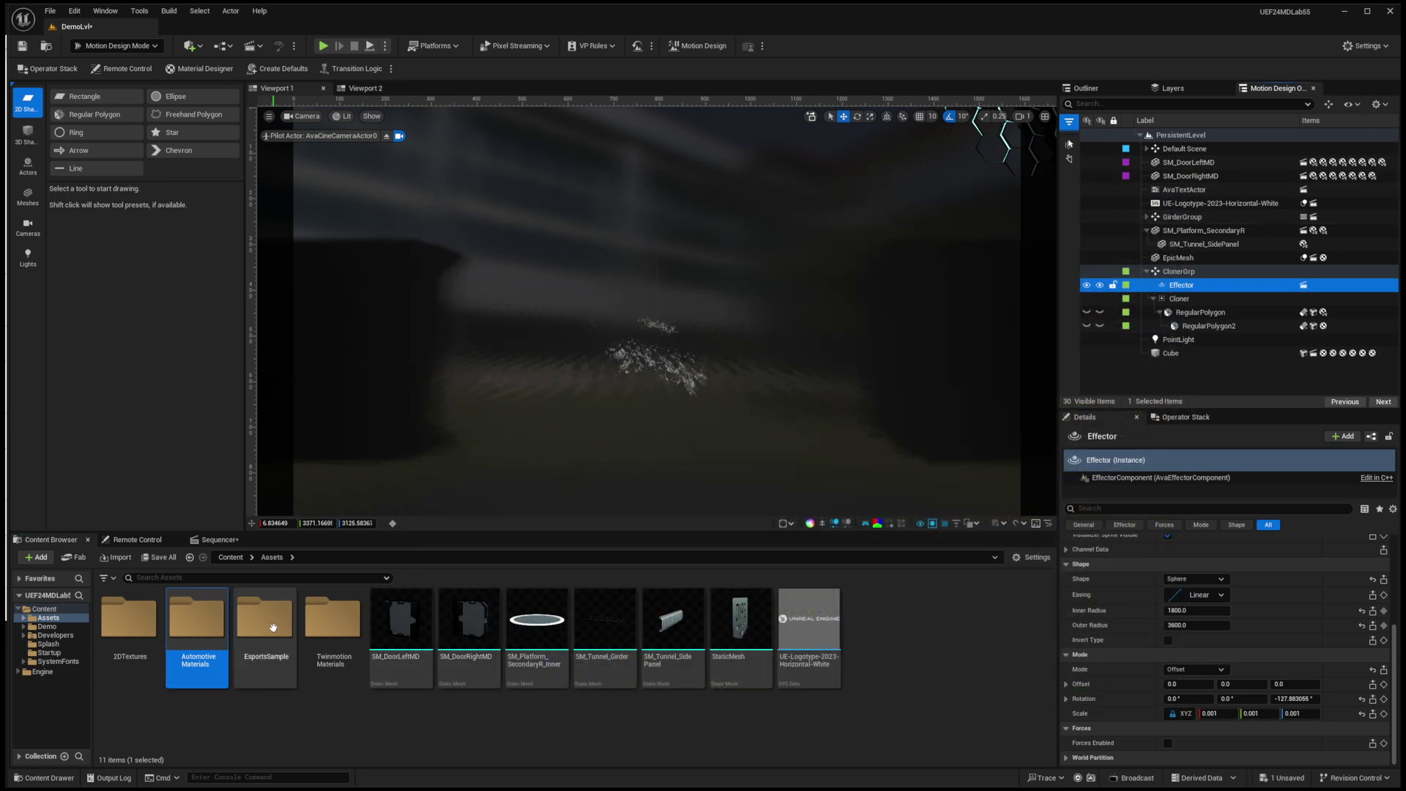
Identify the SM_Platform_SecondaryR_Inner, SM_DoorLeftMD and SM_DoorRightMD meshes in Assets, and view the doors at frame 179.
{"action": "left_click", "coordinate": [527, 626]}
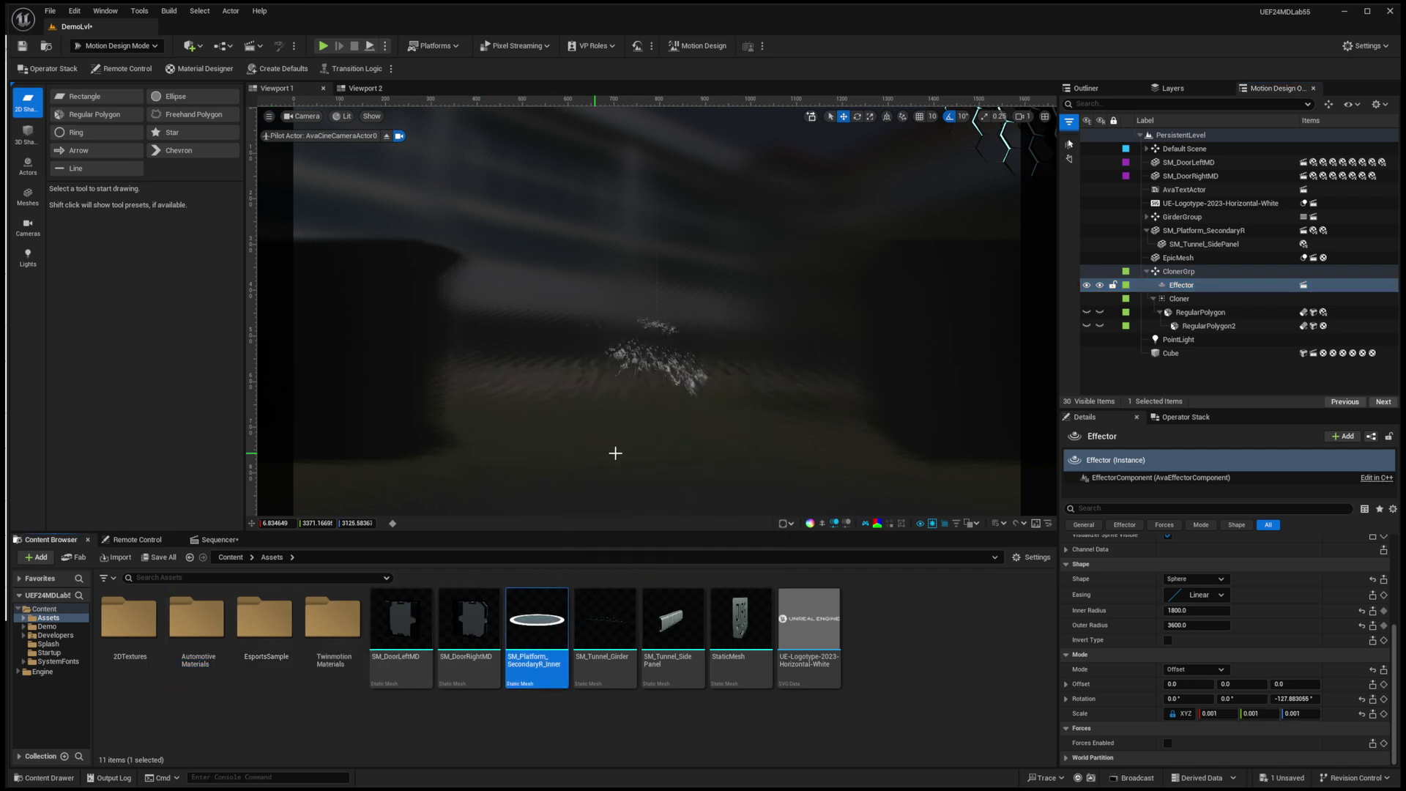
{"action": "left_click", "coordinate": [401, 622]}
{"action": "left_click", "coordinate": [466, 626]}
{"action": "left_click", "coordinate": [217, 539]}
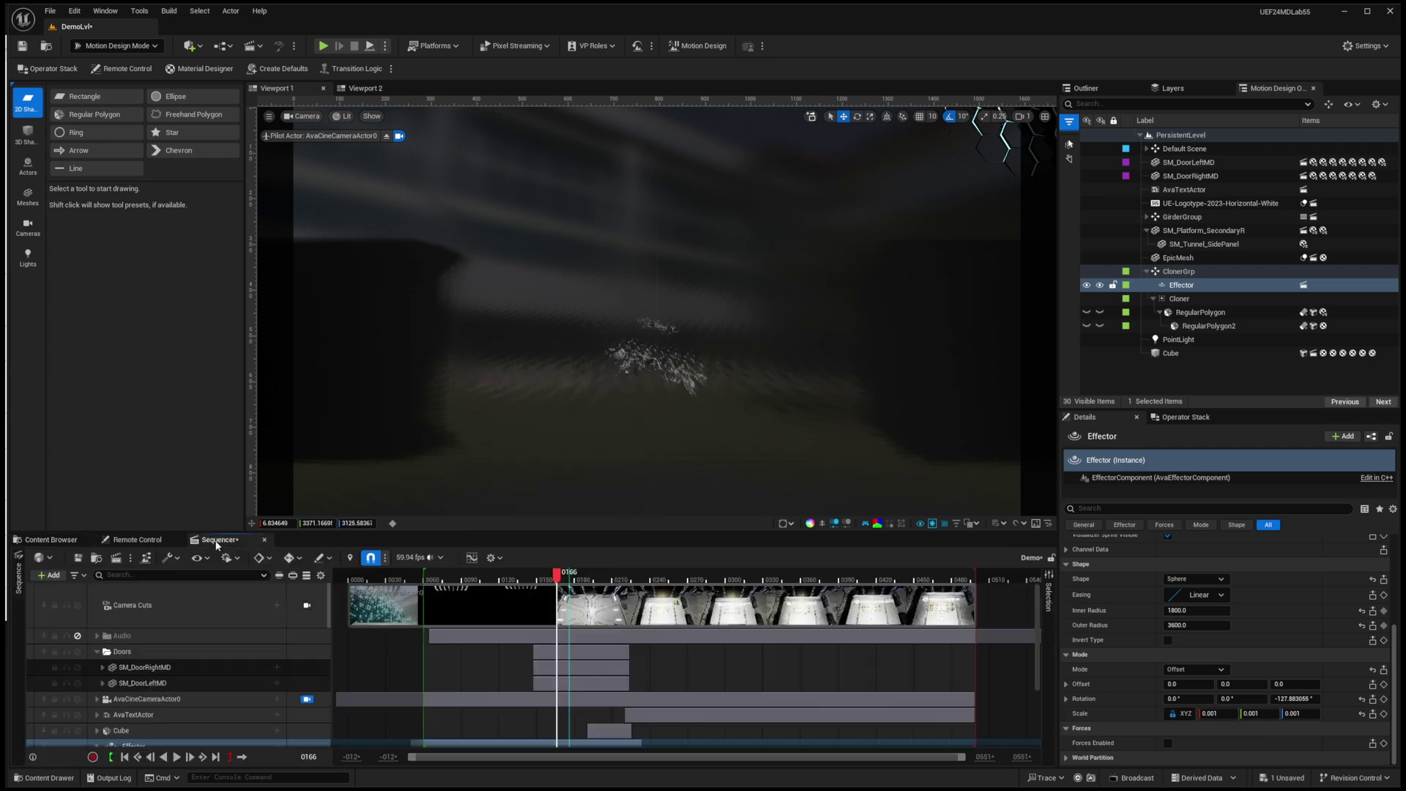
{"action": "left_click", "coordinate": [574, 577]}
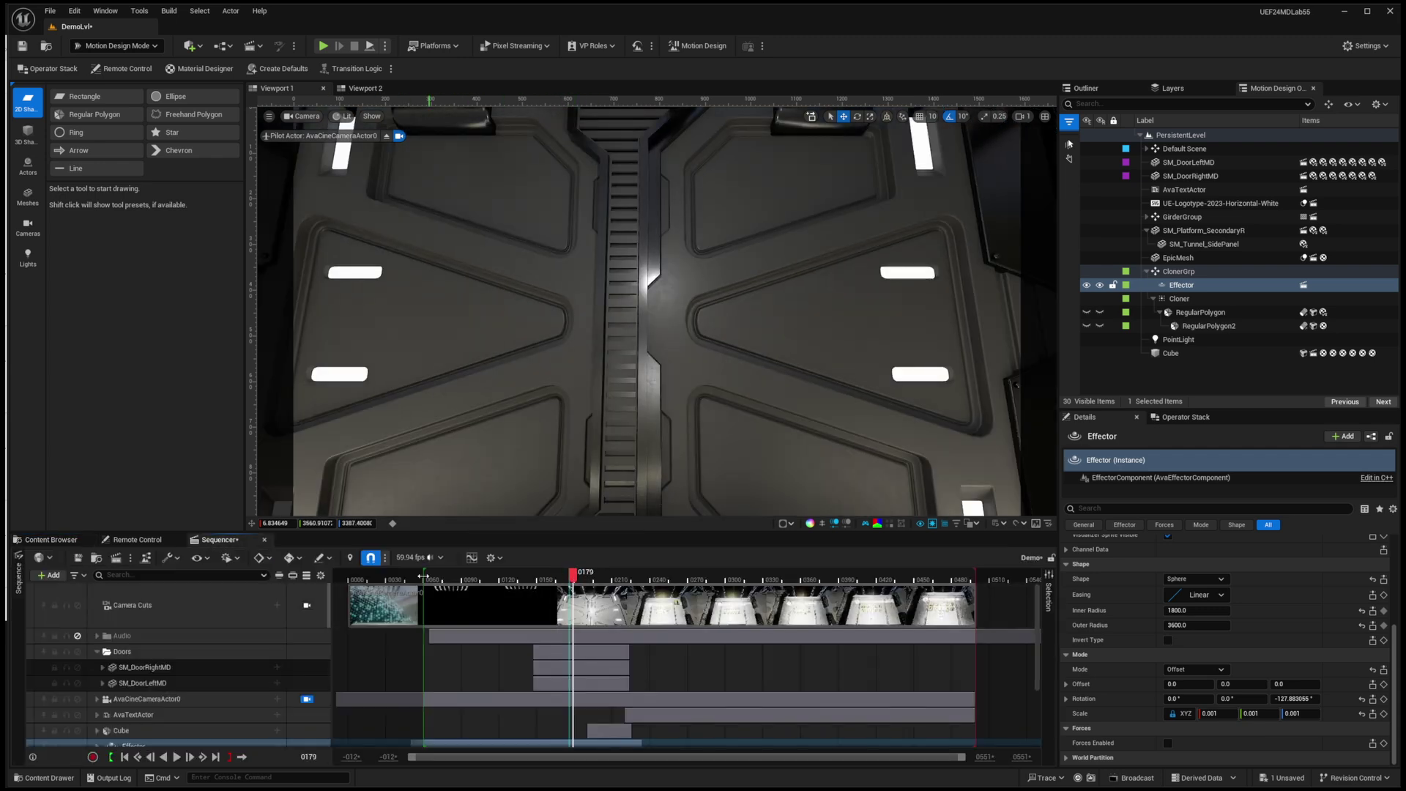
Look over the SM_Tunnel_Girder mesh in Assets and play the sequence from frame 179.
{"action": "left_click", "coordinate": [136, 539]}
{"action": "left_click", "coordinate": [52, 539]}
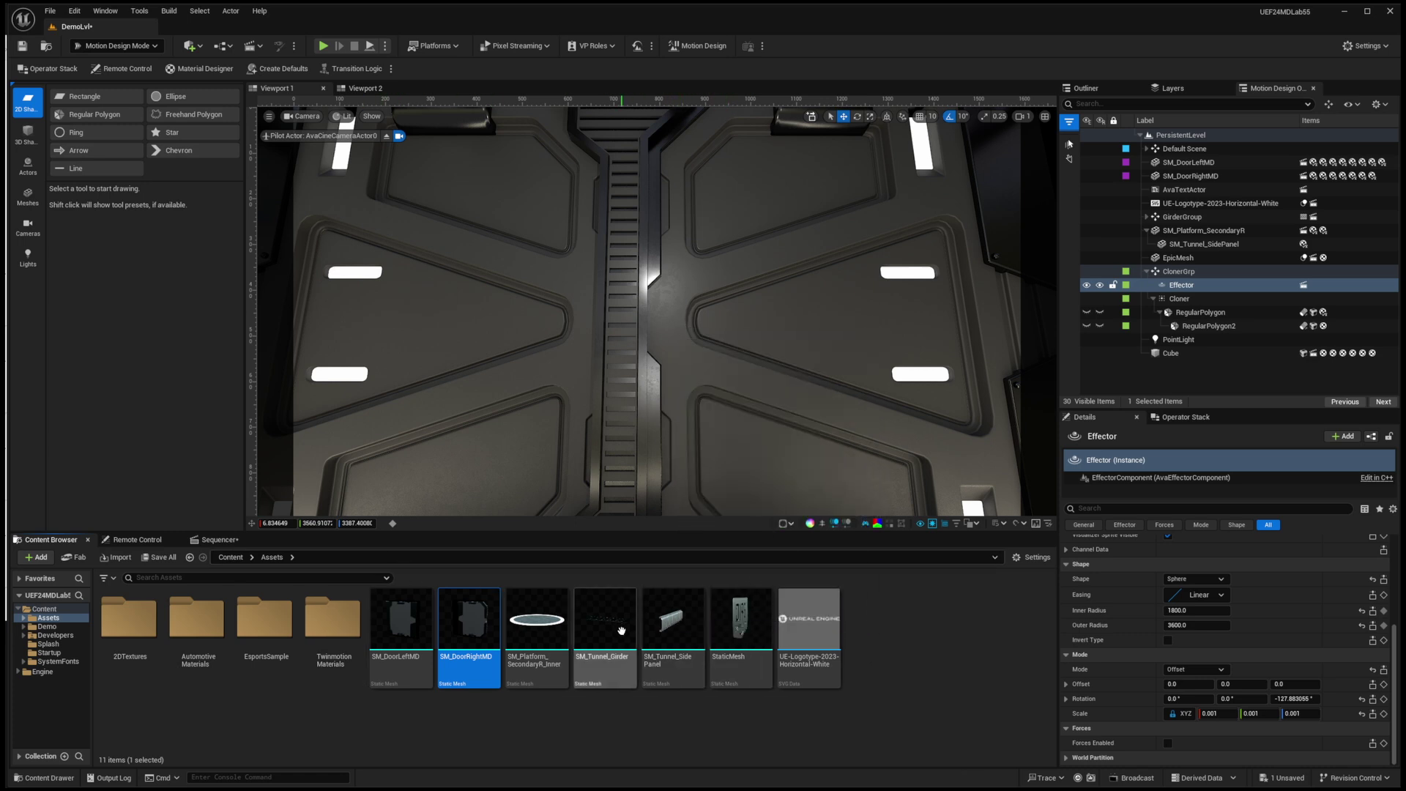
{"action": "mouse_move", "coordinate": [614, 629]}
{"action": "left_click", "coordinate": [217, 540]}
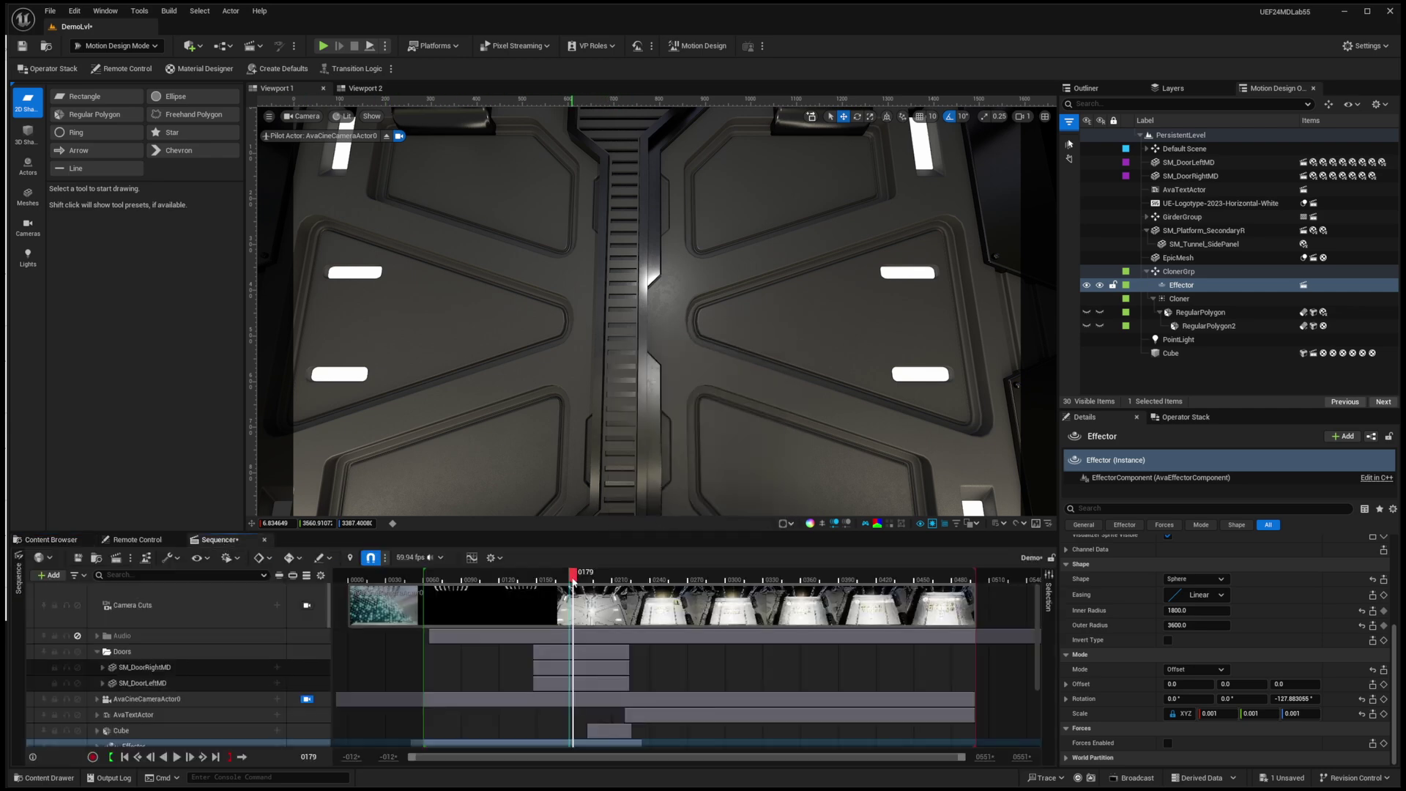
{"action": "key", "text": "space"}
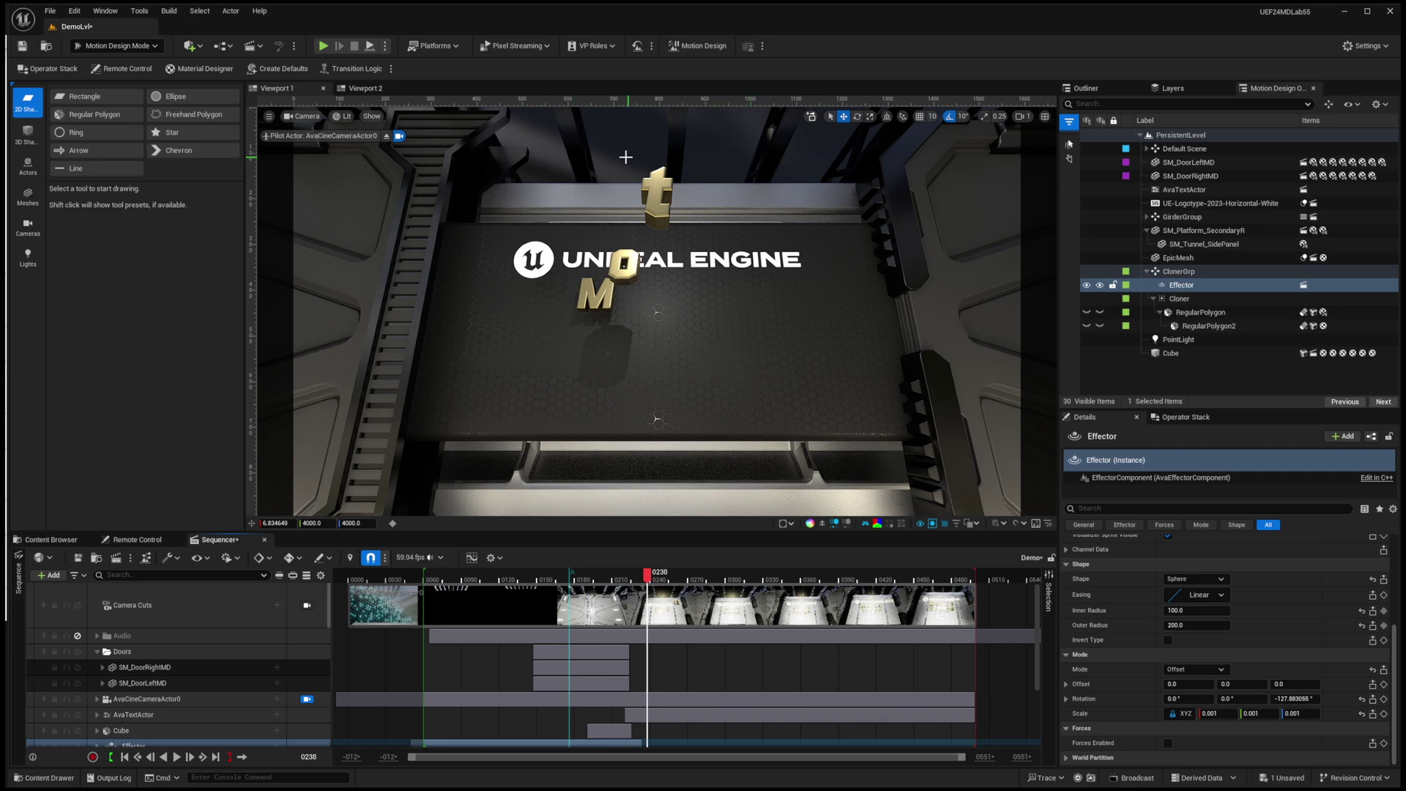
Rewind the sequence to frame 144 and check the SM_DoorRightMD and SM_DoorLeftMD tracks.
{"action": "left_click_drag", "start_coordinate": [646, 573], "coordinate": [562, 577]}
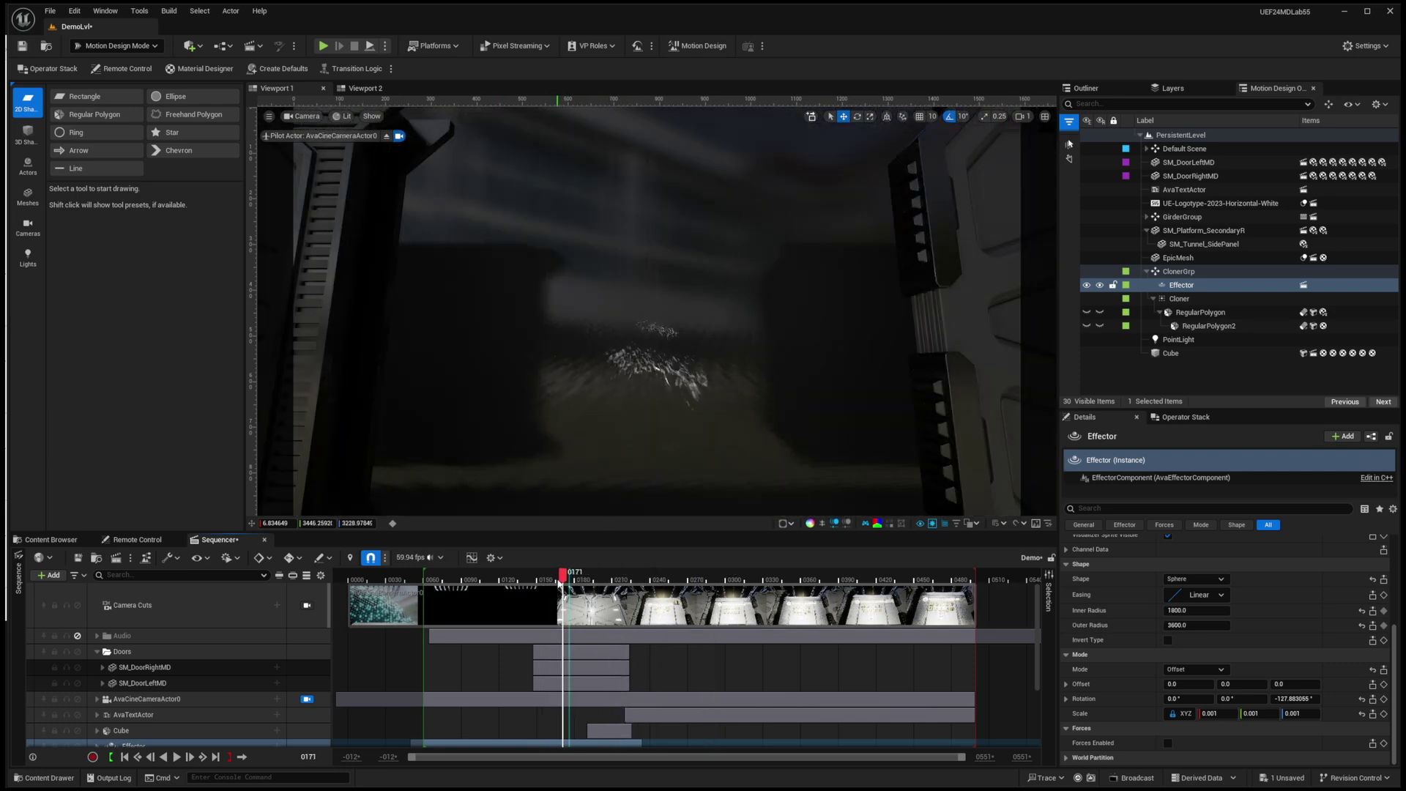
{"action": "left_click", "coordinate": [534, 579]}
{"action": "left_click_drag", "start_coordinate": [535, 578], "coordinate": [531, 582]}
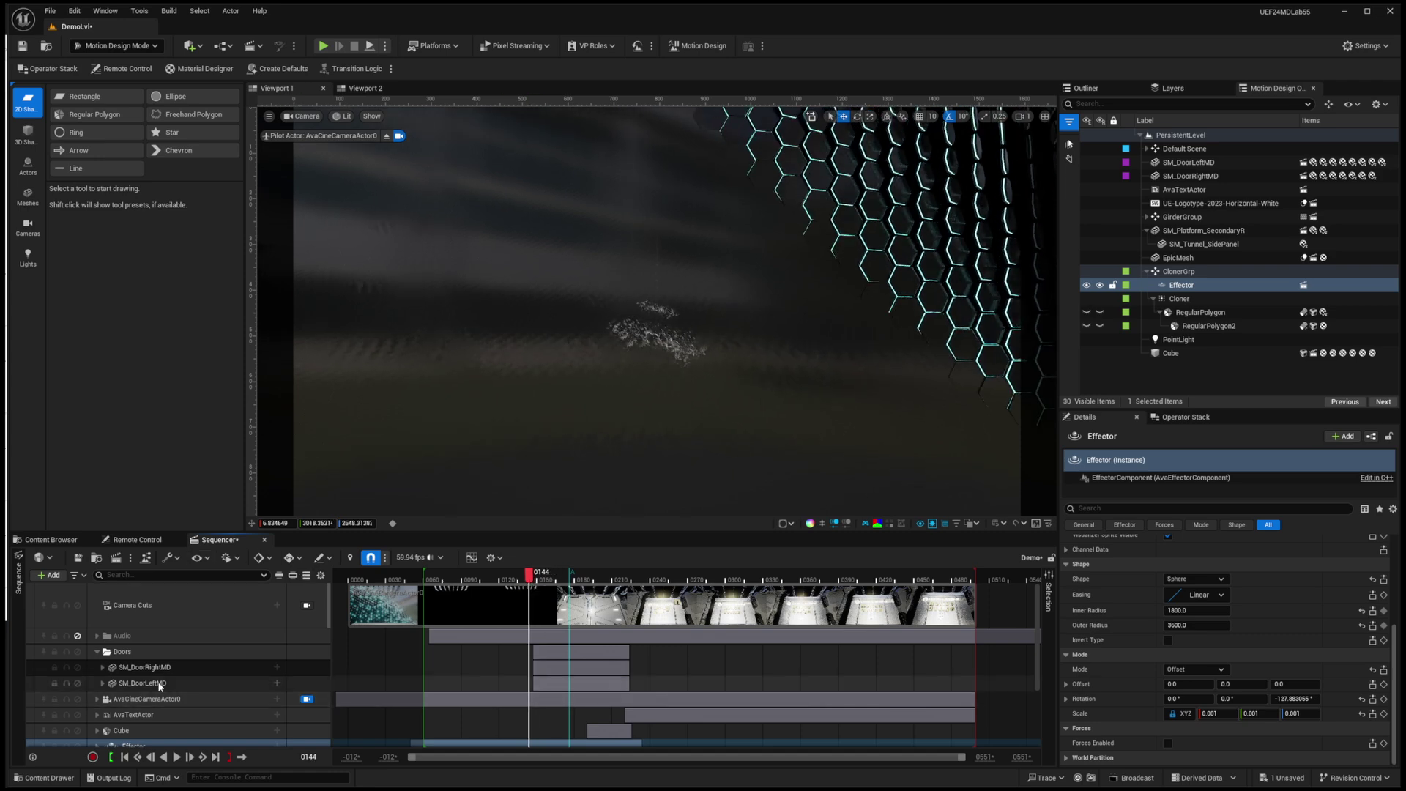
{"action": "left_click", "coordinate": [139, 667]}
{"action": "left_click", "coordinate": [139, 684]}
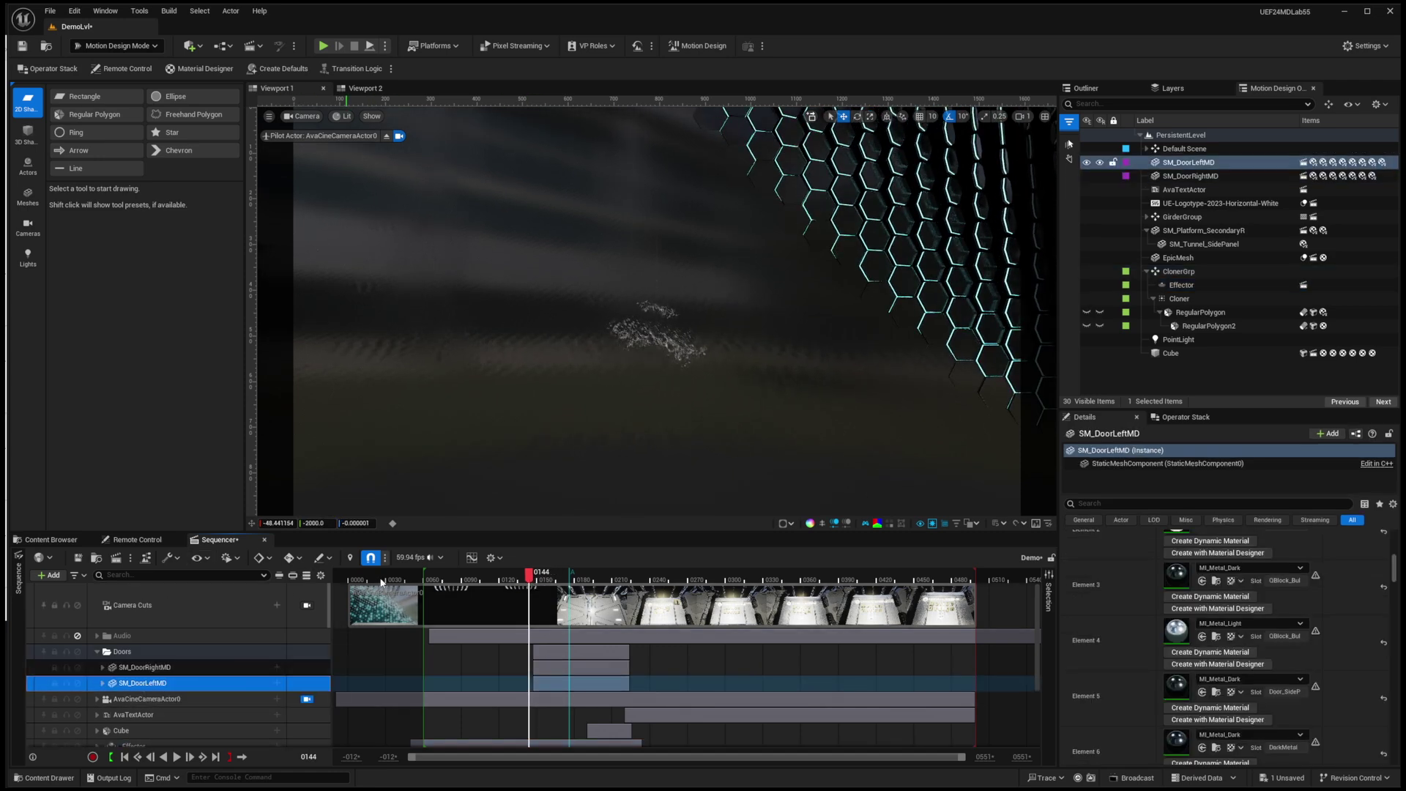
Expand both door tracks to show their Transform keys, and preview the door movement through frame 223.
{"action": "scroll", "coordinate": [347, 665], "scroll_direction": "down", "scroll_amount": 3}
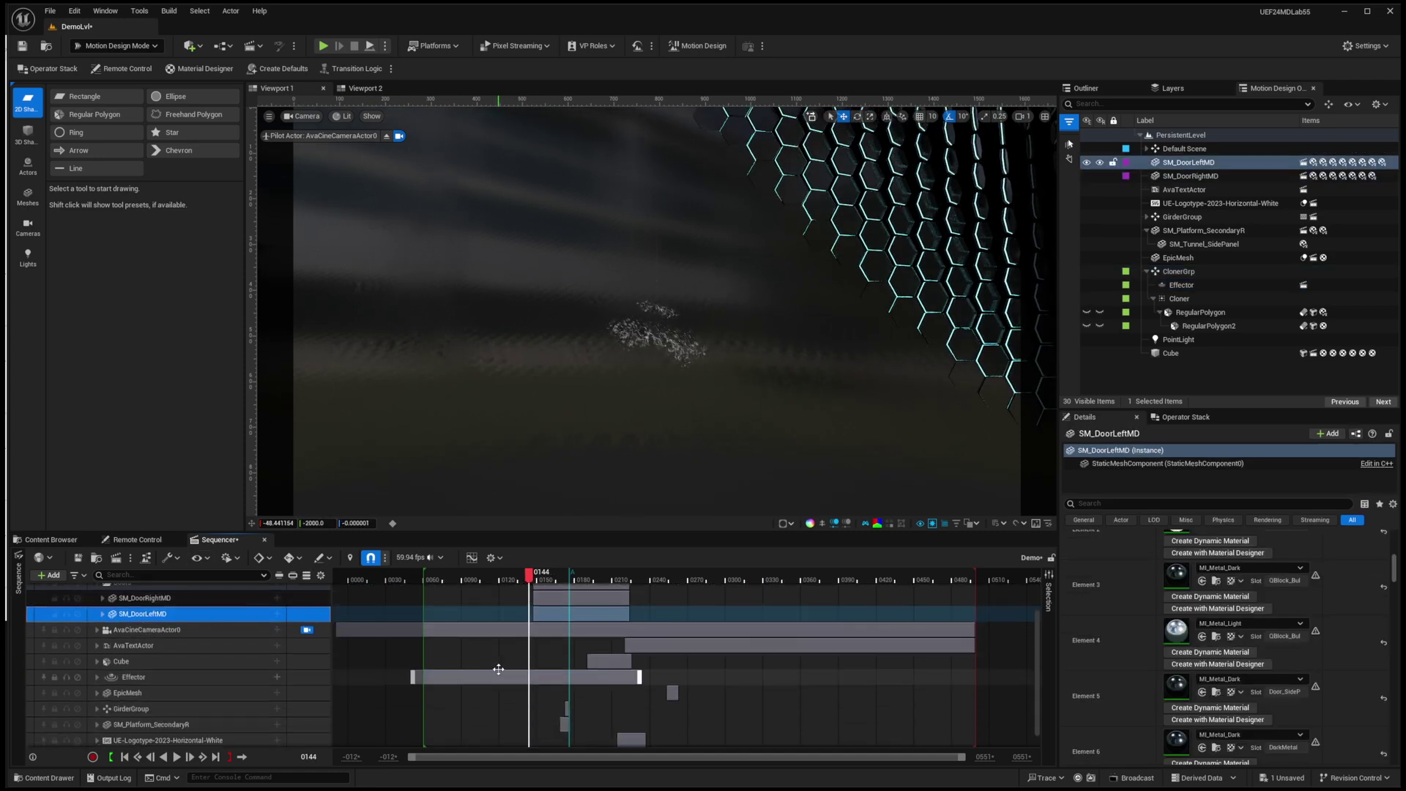
{"action": "left_click", "coordinate": [532, 577]}
{"action": "left_click_drag", "start_coordinate": [531, 577], "coordinate": [561, 580]}
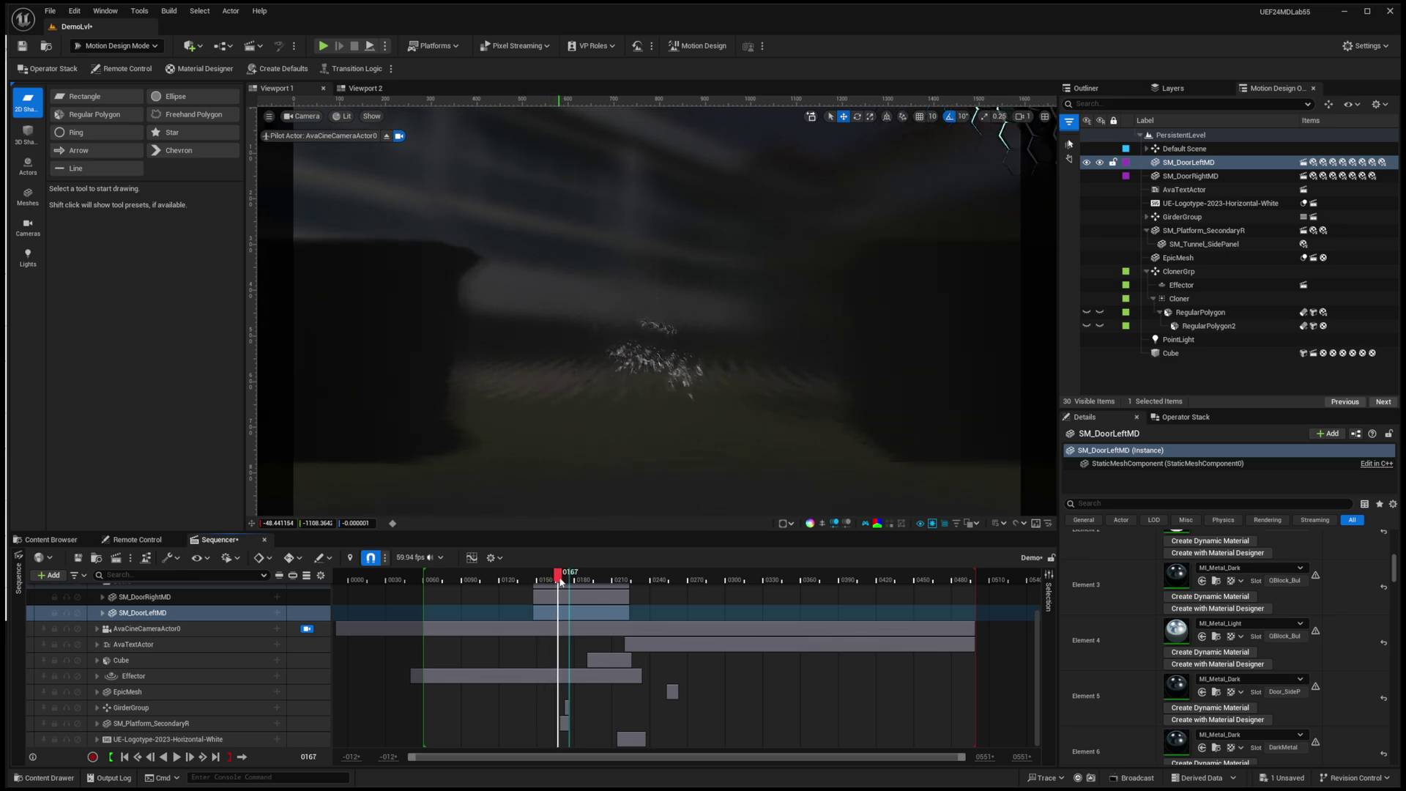
{"action": "left_click", "coordinate": [102, 597]}
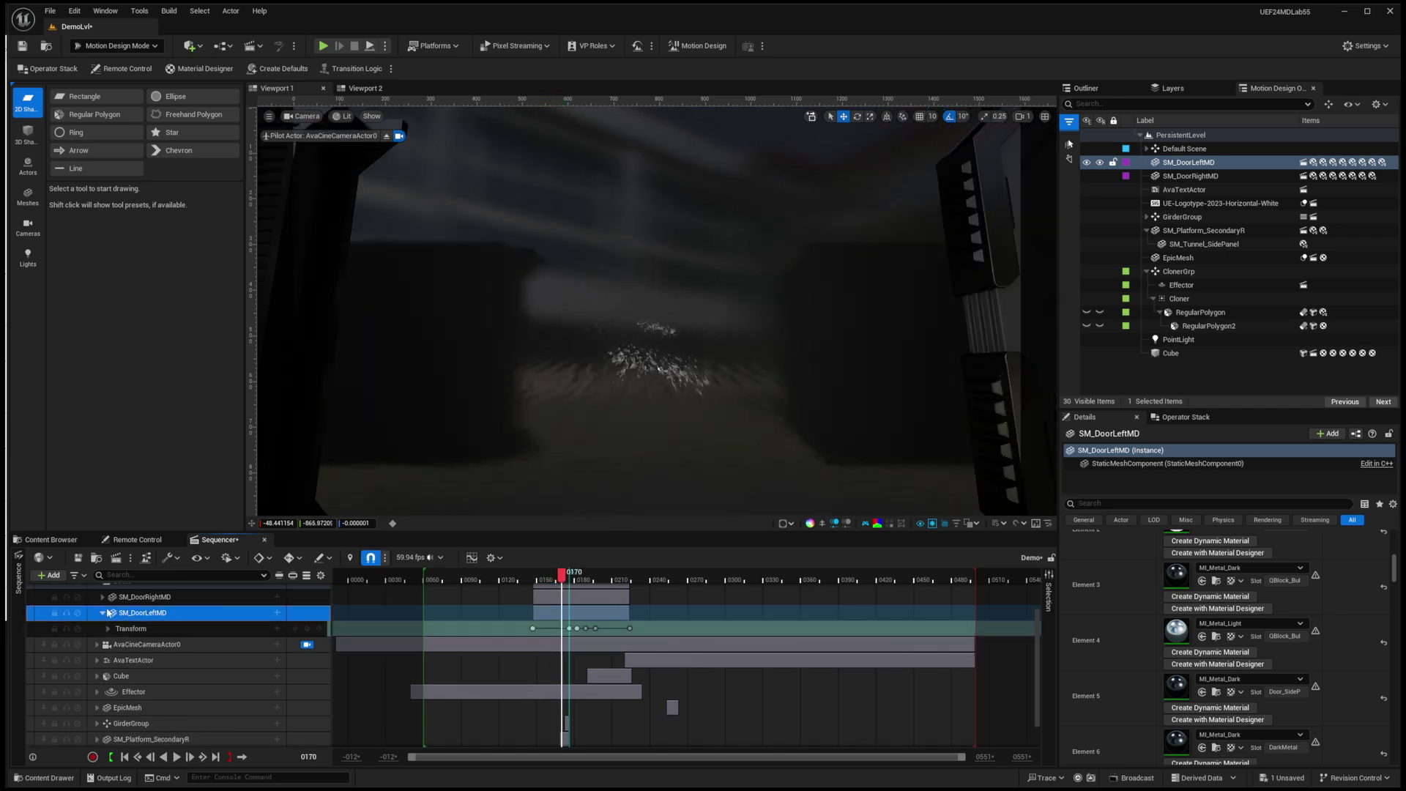
{"action": "left_click", "coordinate": [103, 628]}
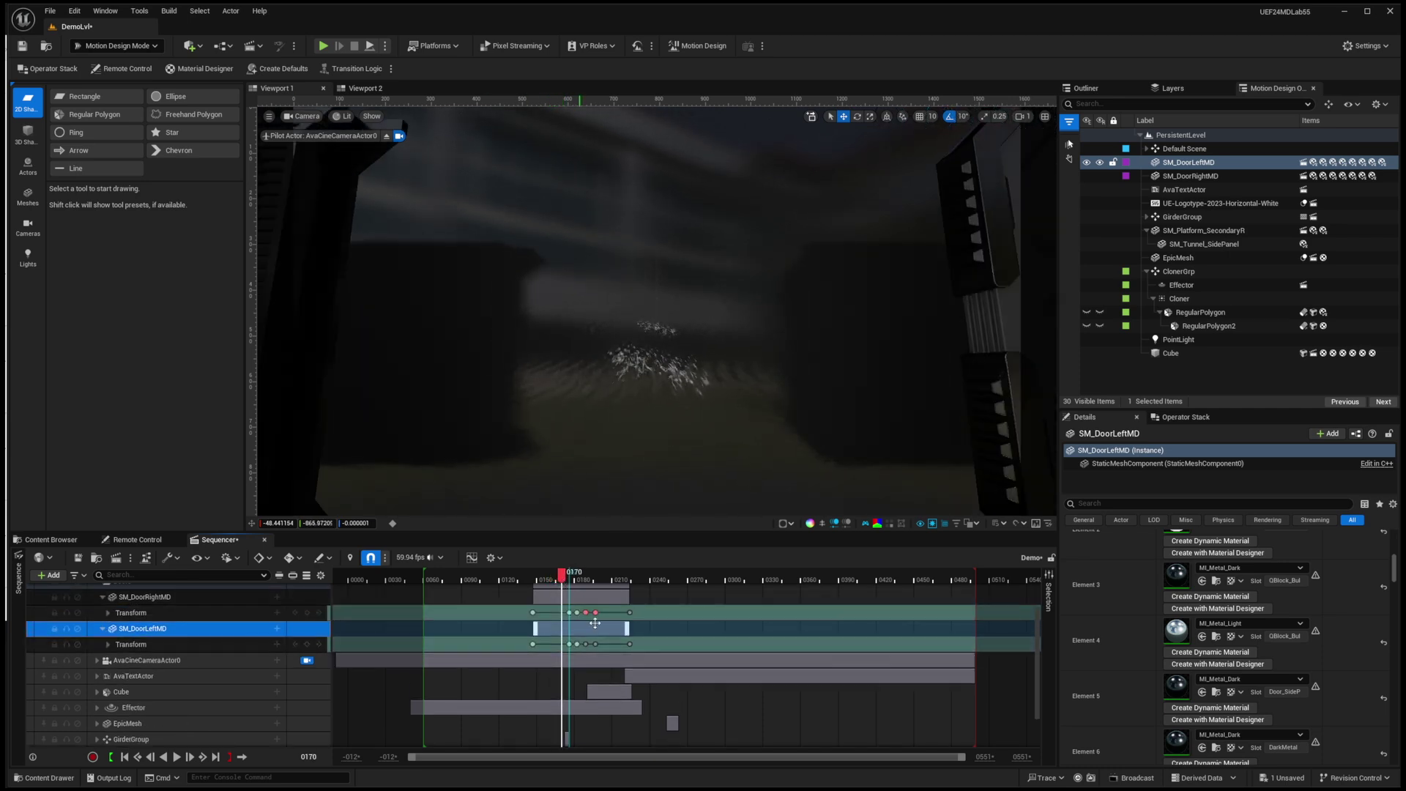
{"action": "left_click_drag", "start_coordinate": [562, 583], "coordinate": [629, 580]}
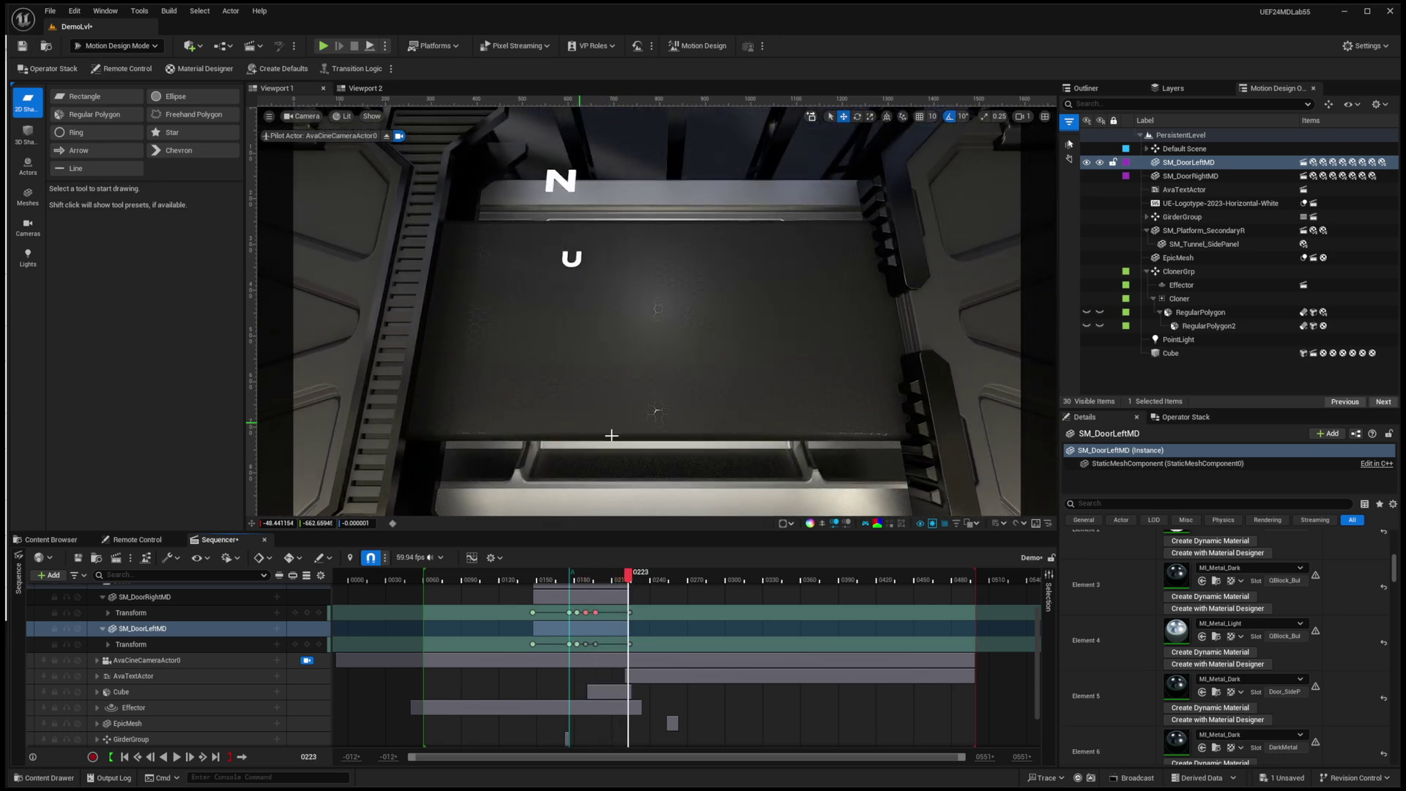
Advance the sequence frame by frame to 228 and scrub on to frame 233 to preview the logo letters flying in.
{"action": "key", "text": "Right"}
{"action": "key", "text": "Right"}
{"action": "key", "text": "Right"}
{"action": "key", "text": "Right"}
{"action": "key", "text": "Right"}
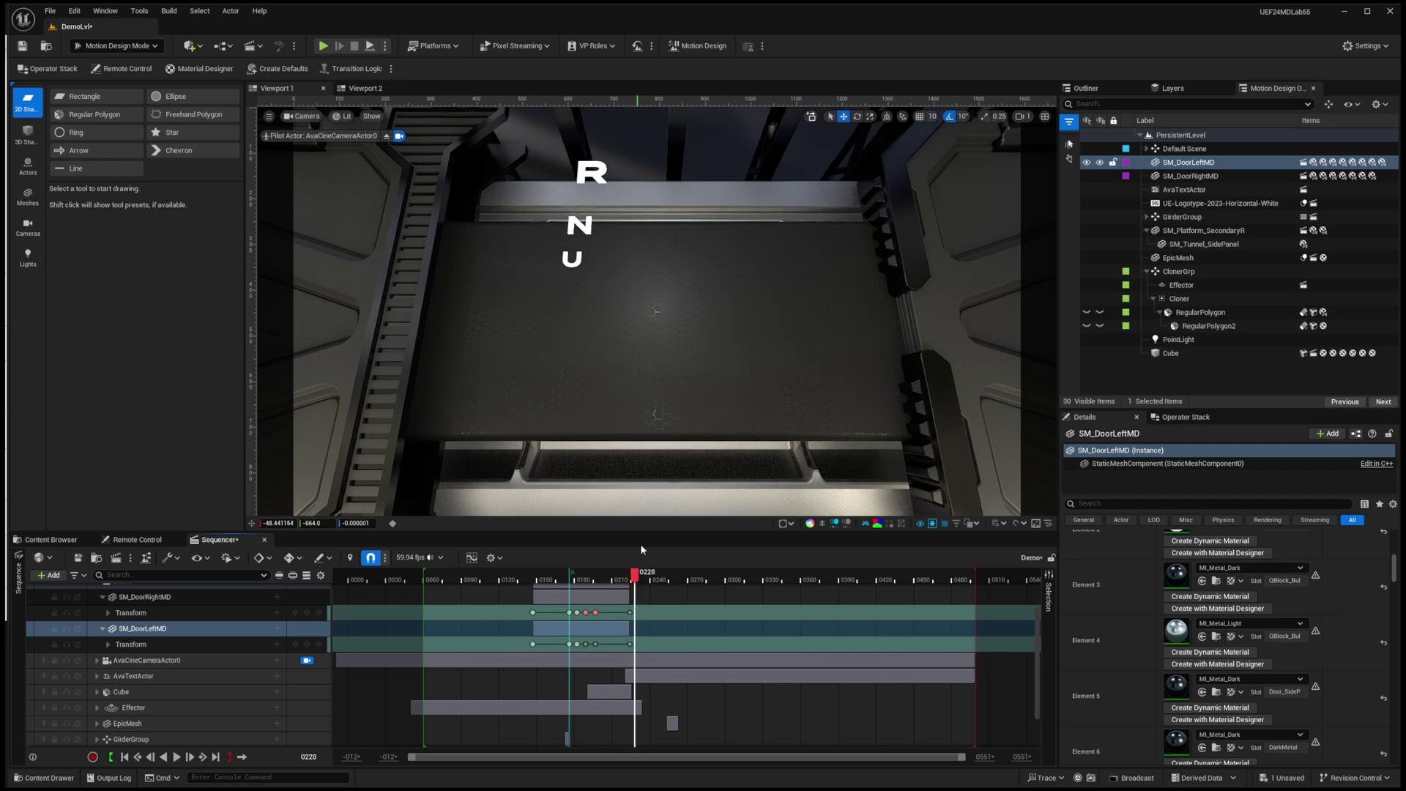
{"action": "mouse_move", "coordinate": [634, 575]}
{"action": "left_mouse_down"}
{"action": "mouse_move", "coordinate": [675, 575]}
{"action": "mouse_move", "coordinate": [619, 577]}
{"action": "mouse_move", "coordinate": [643, 583]}
{"action": "left_mouse_up"}
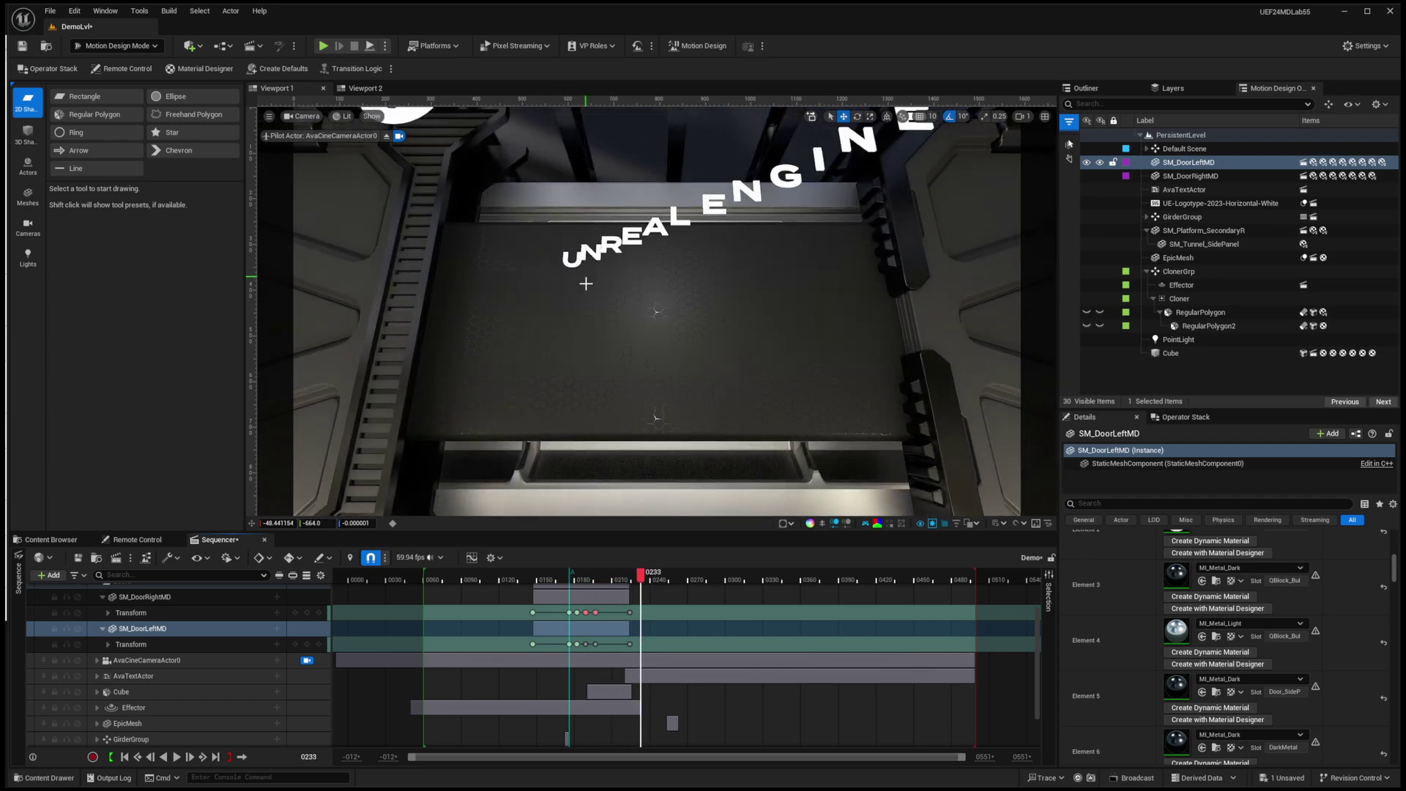
Select the Cube platform, show the 3D shape tools, and open the Cube's material in Material Designer to view its channels.
{"action": "left_click", "coordinate": [653, 386]}
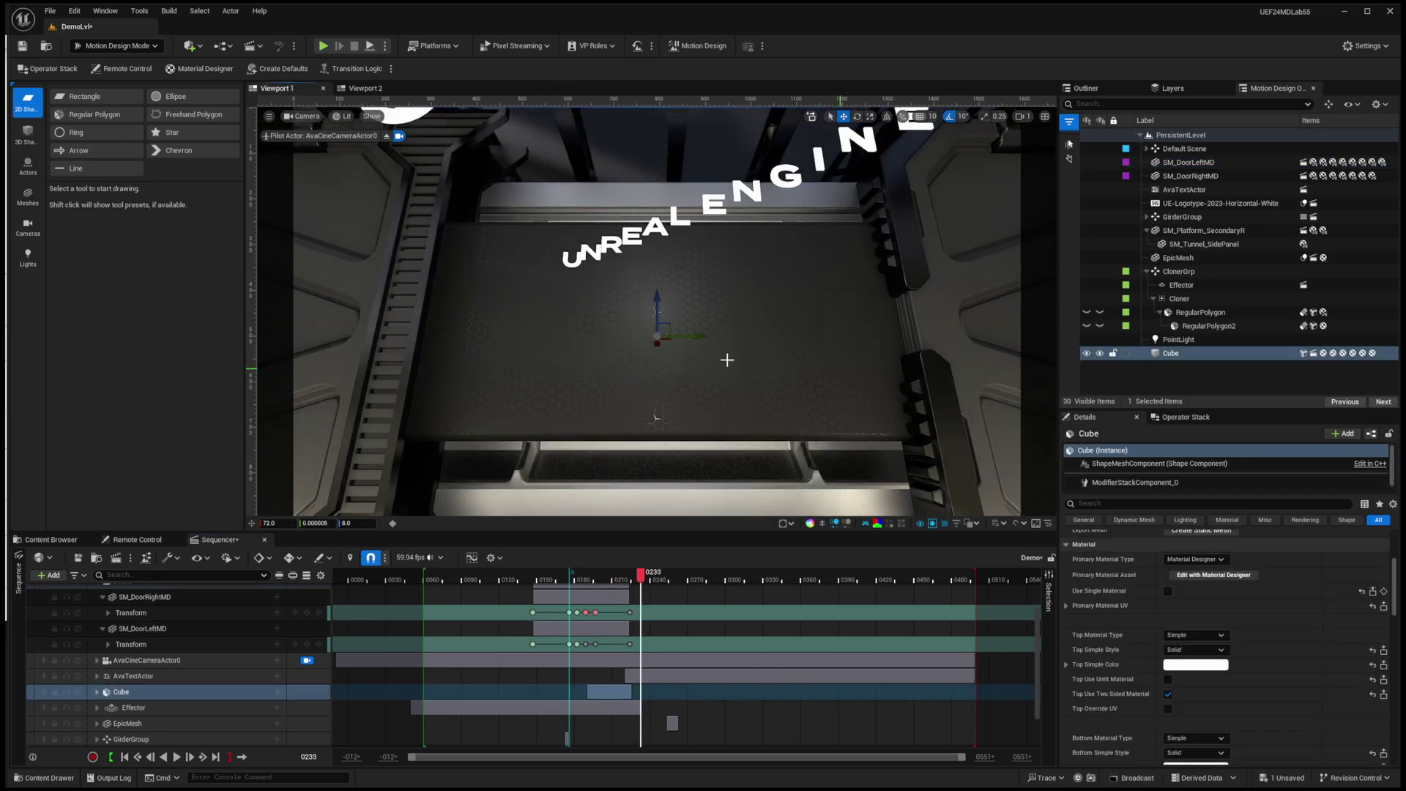
{"action": "left_click", "coordinate": [28, 136]}
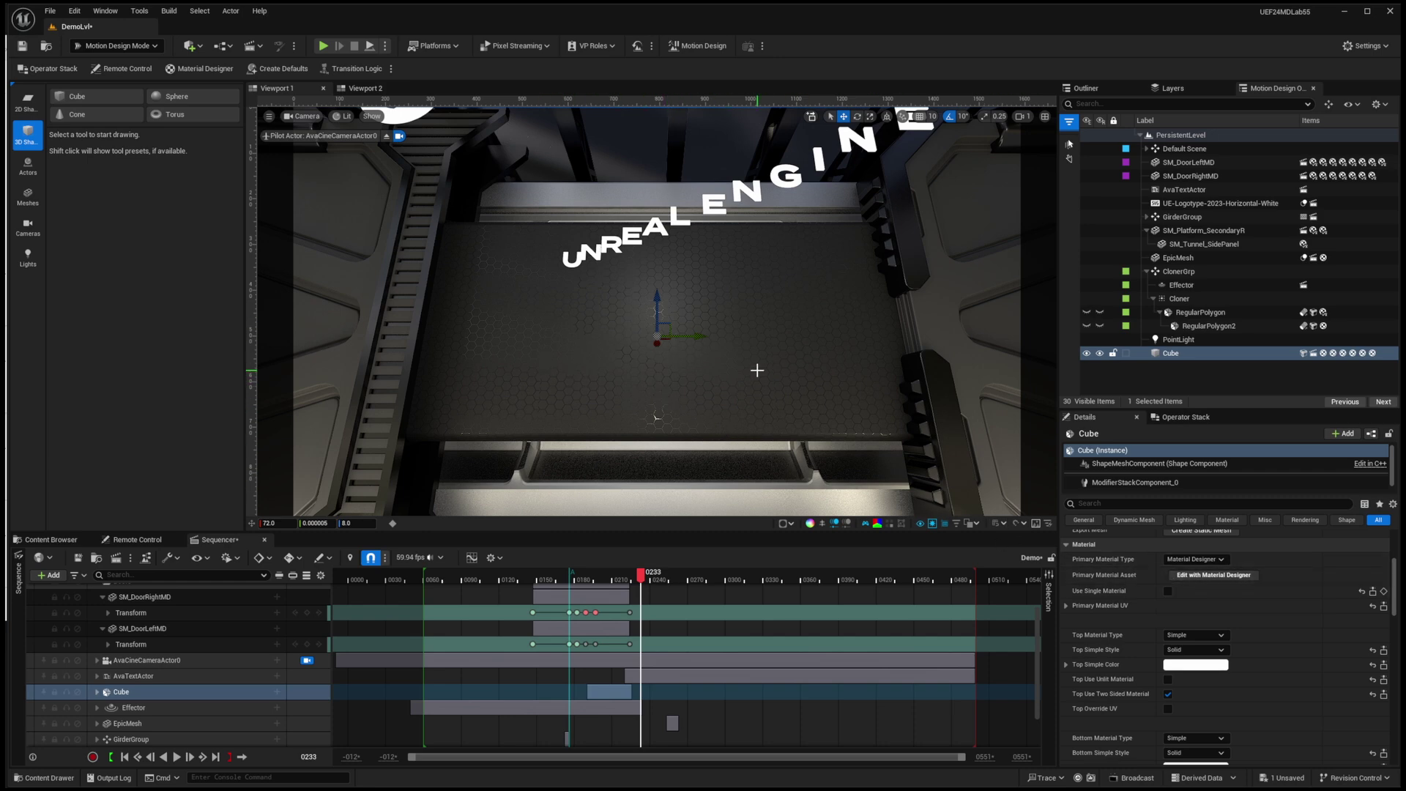
{"action": "left_click", "coordinate": [1189, 577]}
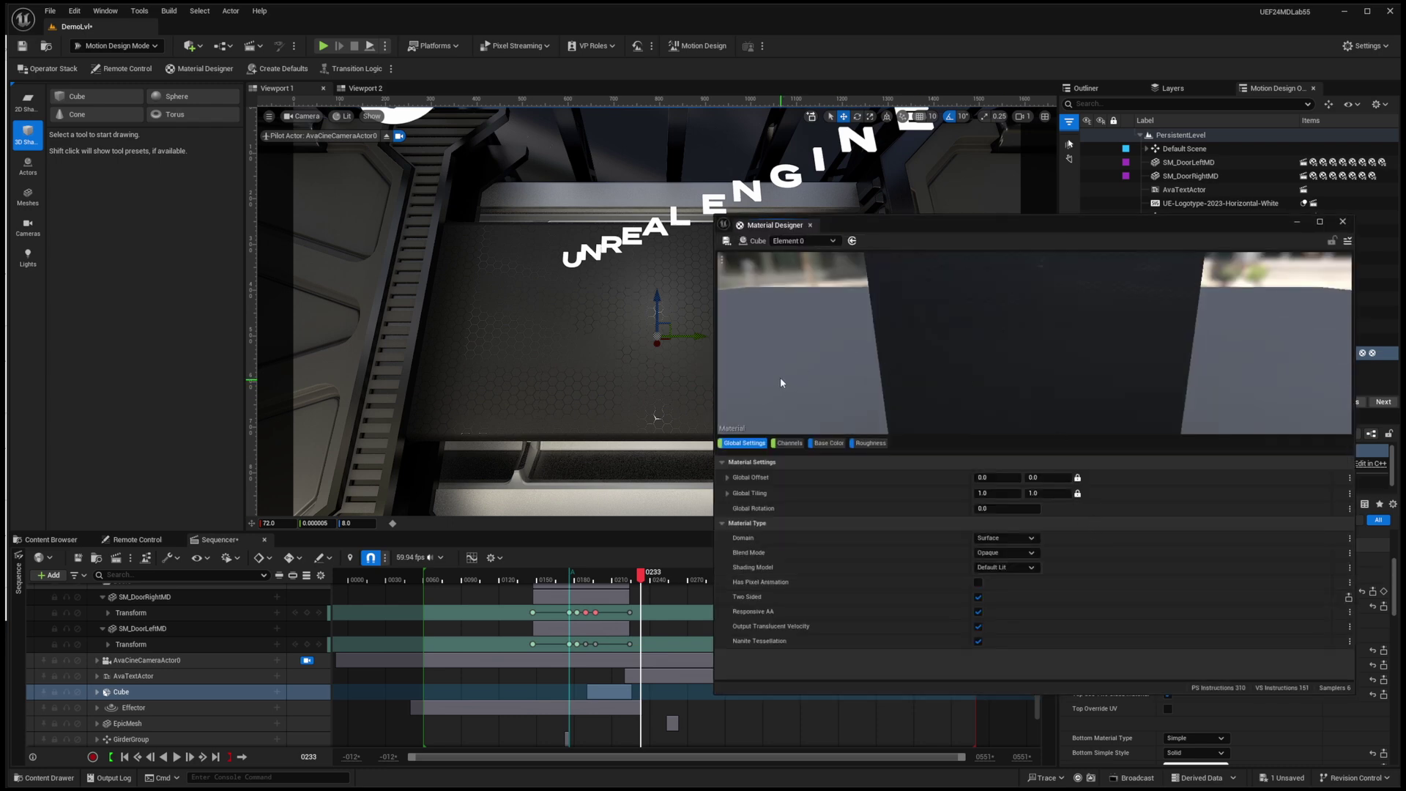
{"action": "left_click", "coordinate": [791, 443]}
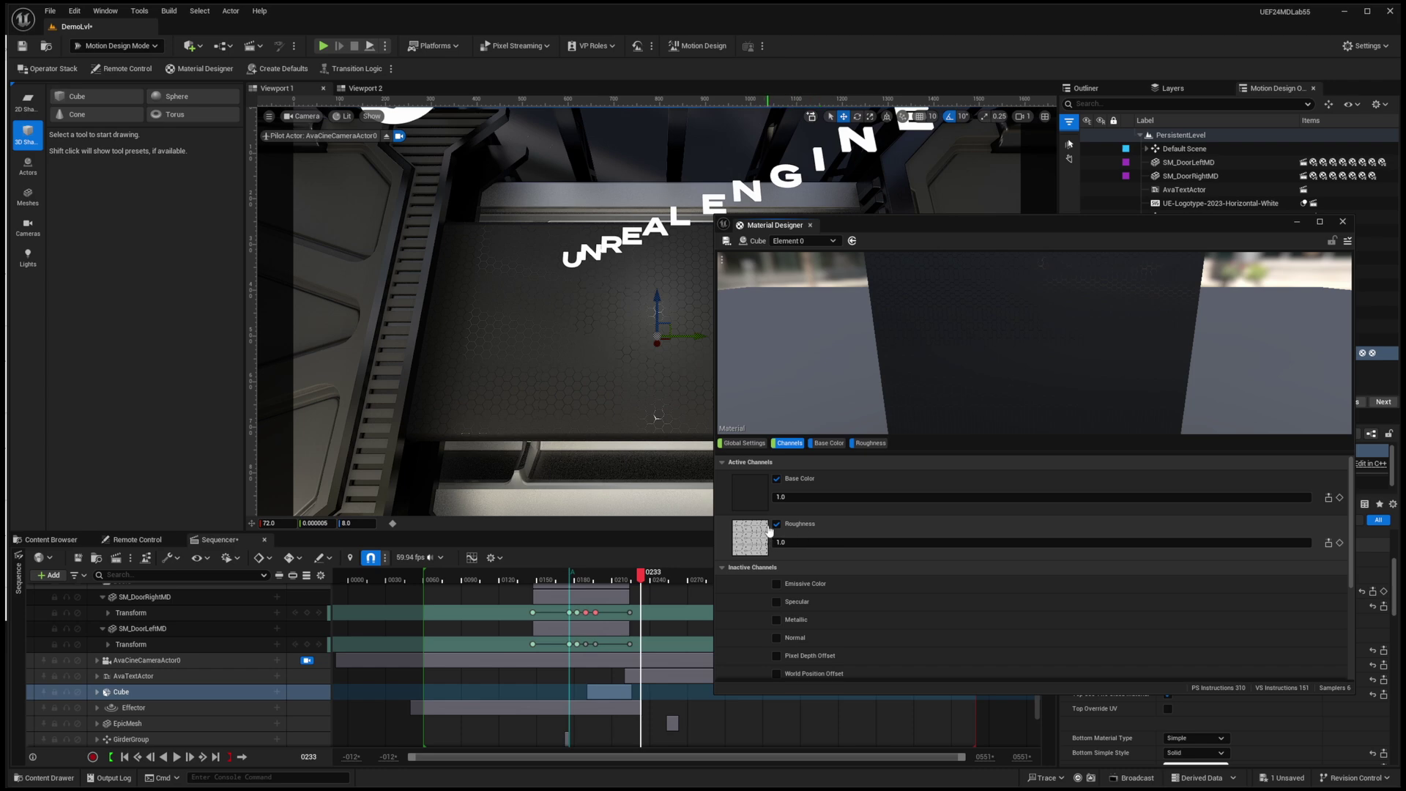
Inspect the hexagons_1 texture masking Layer 1 of the Cube's Roughness channel, locating and opening it from the Patterns folder.
{"action": "left_click", "coordinate": [870, 443]}
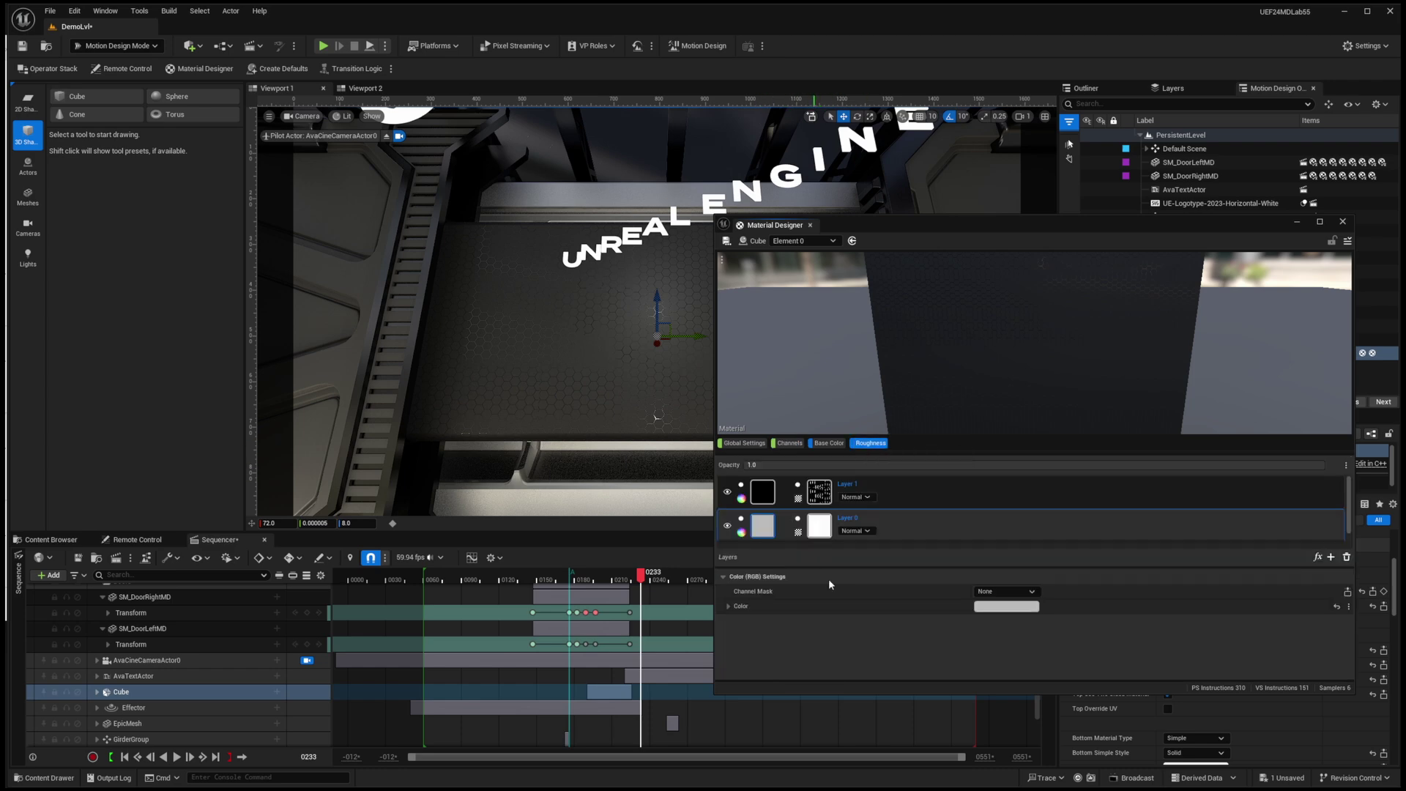
{"action": "left_click", "coordinate": [823, 492]}
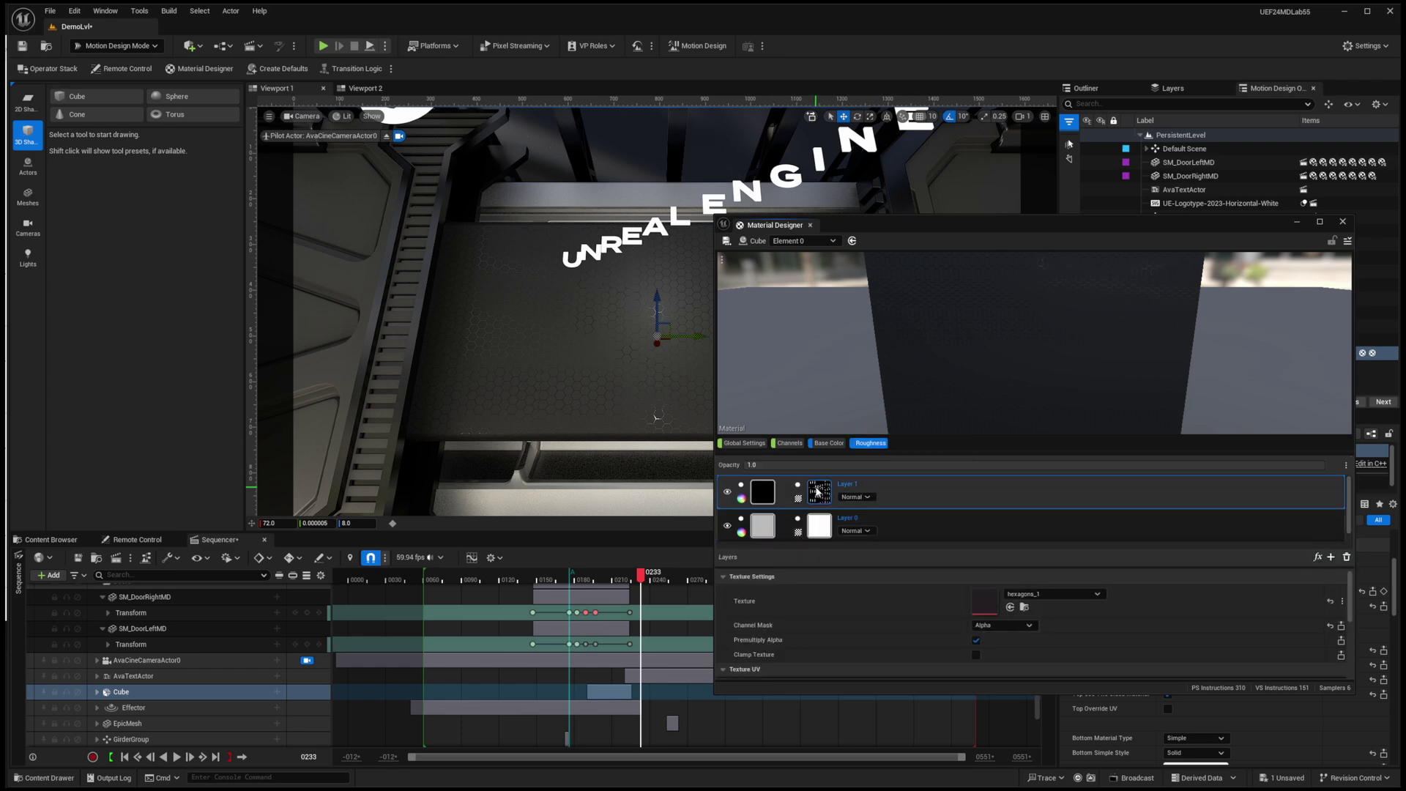
{"action": "left_click", "coordinate": [1024, 607]}
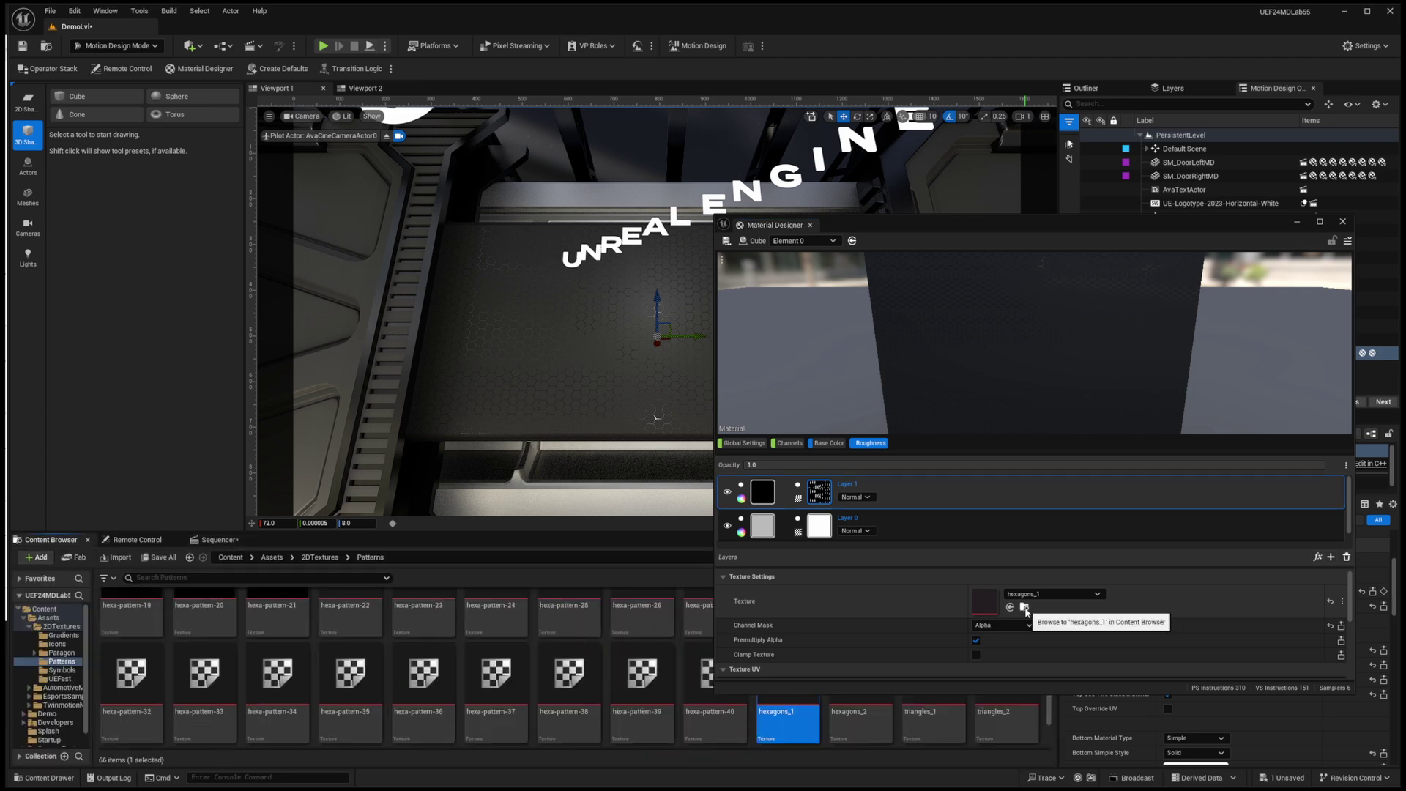
{"action": "left_click_drag", "start_coordinate": [849, 692], "coordinate": [845, 633]}
{"action": "double_click", "coordinate": [785, 681]}
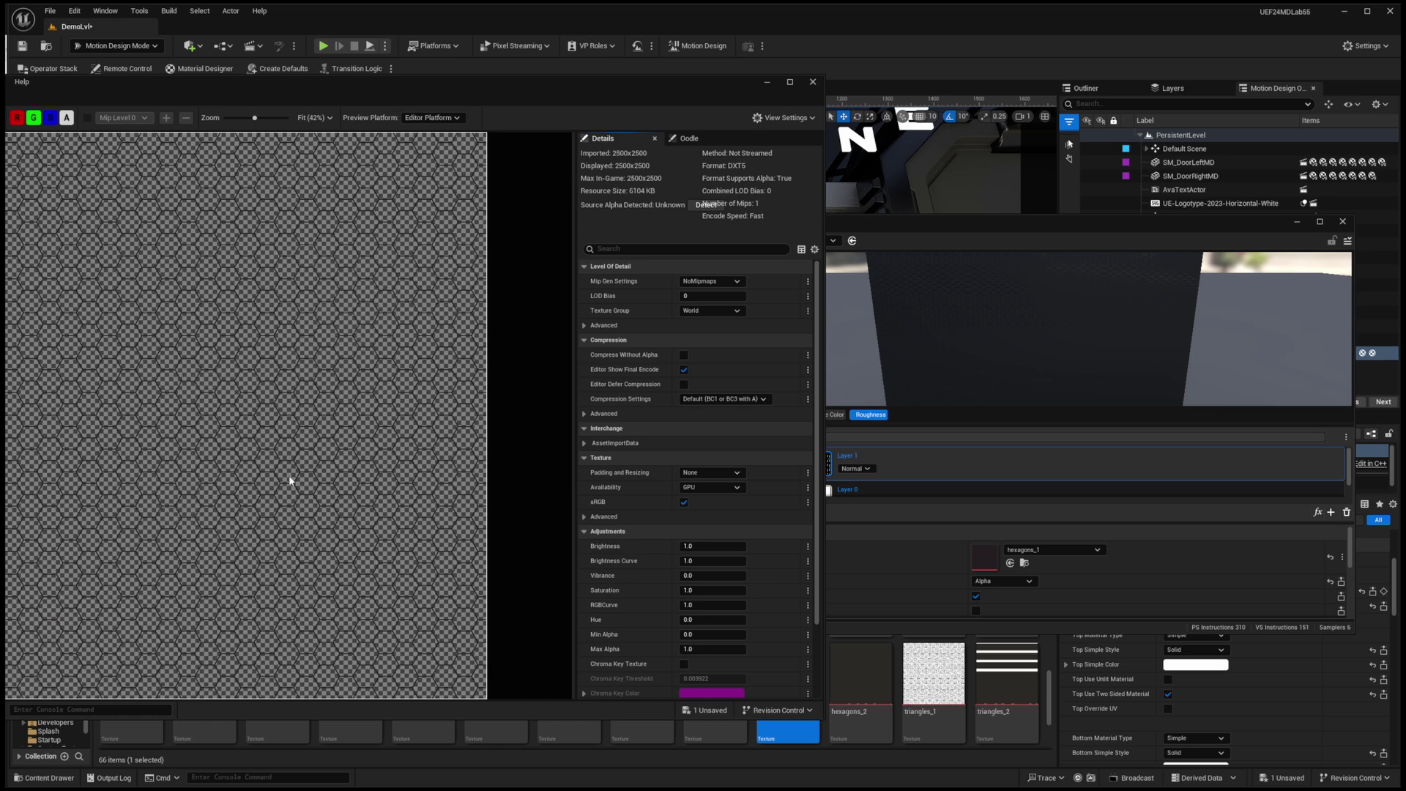
{"action": "left_click", "coordinate": [812, 82]}
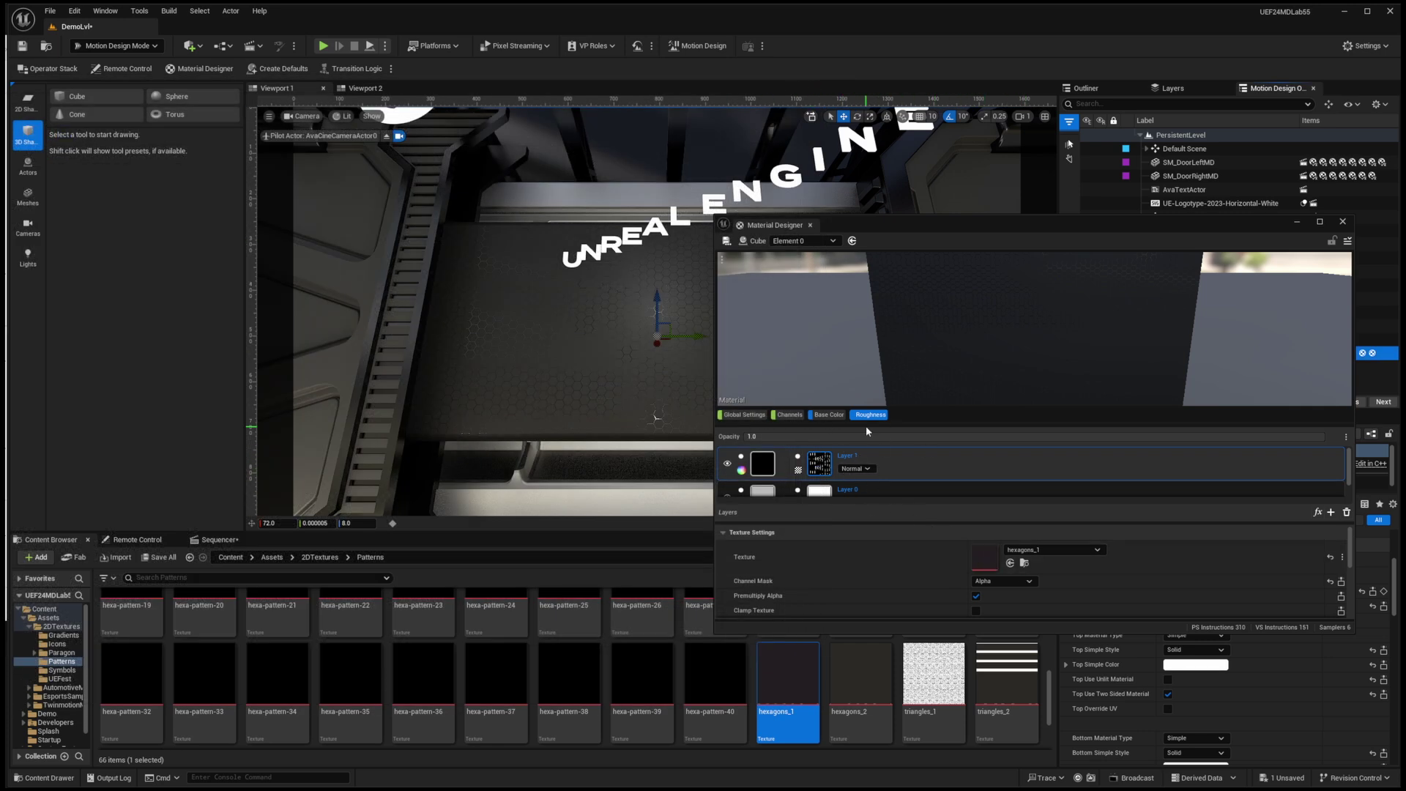
Compare the Roughness channel's Layer 0 color with the color and hexagon mask of Layer 1.
{"action": "scroll", "coordinate": [798, 455], "scroll_direction": "down", "scroll_amount": 1}
{"action": "left_click", "coordinate": [769, 477]}
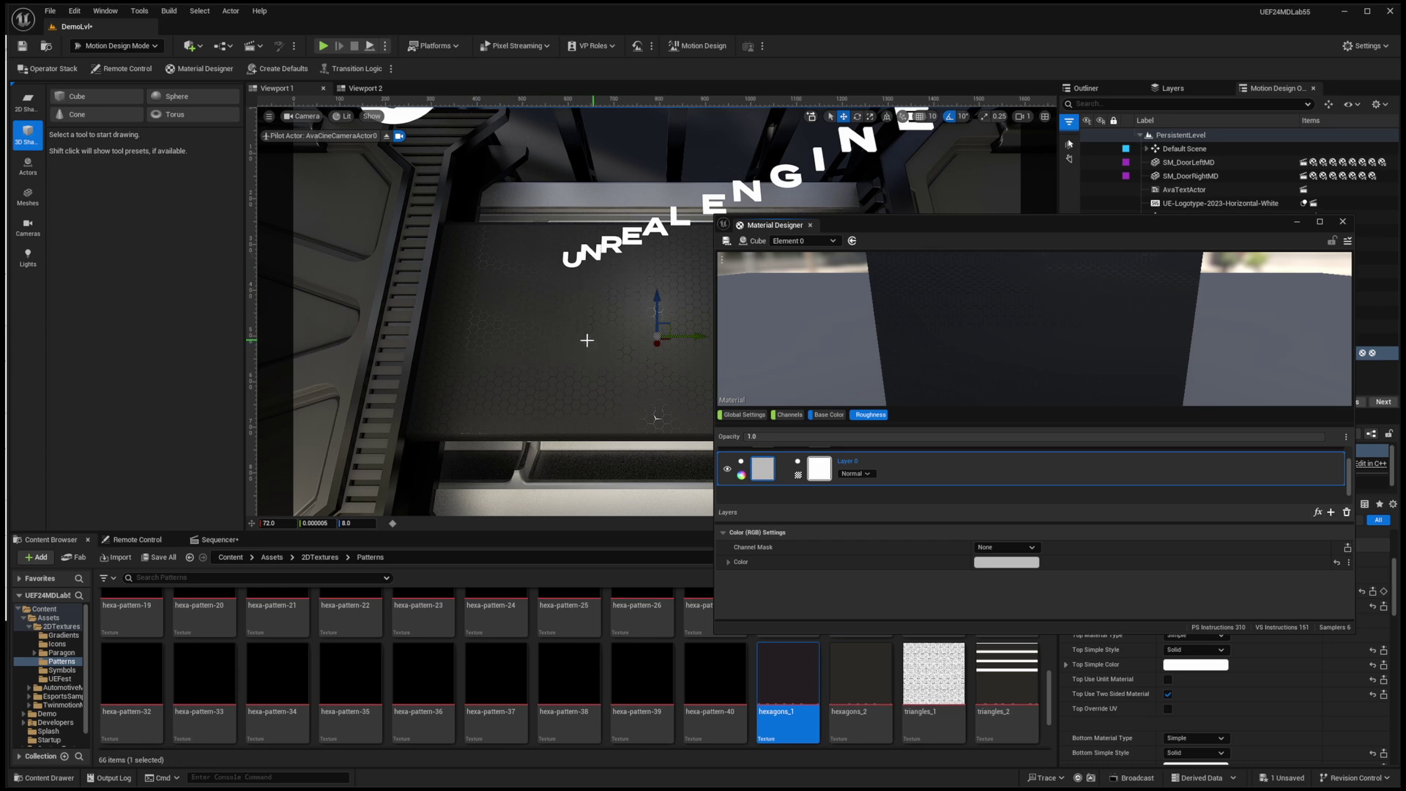
{"action": "left_click", "coordinate": [799, 475]}
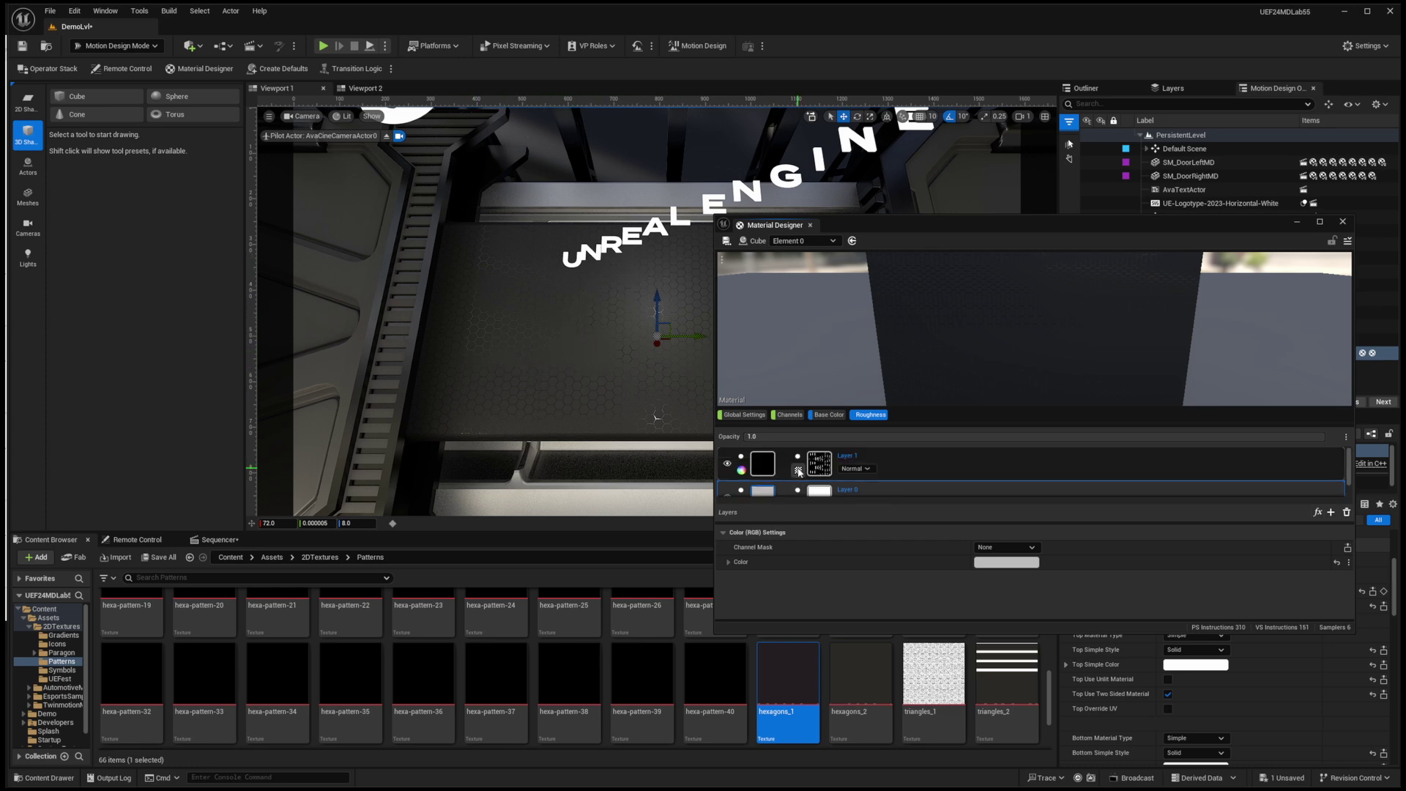
{"action": "left_click", "coordinate": [821, 473]}
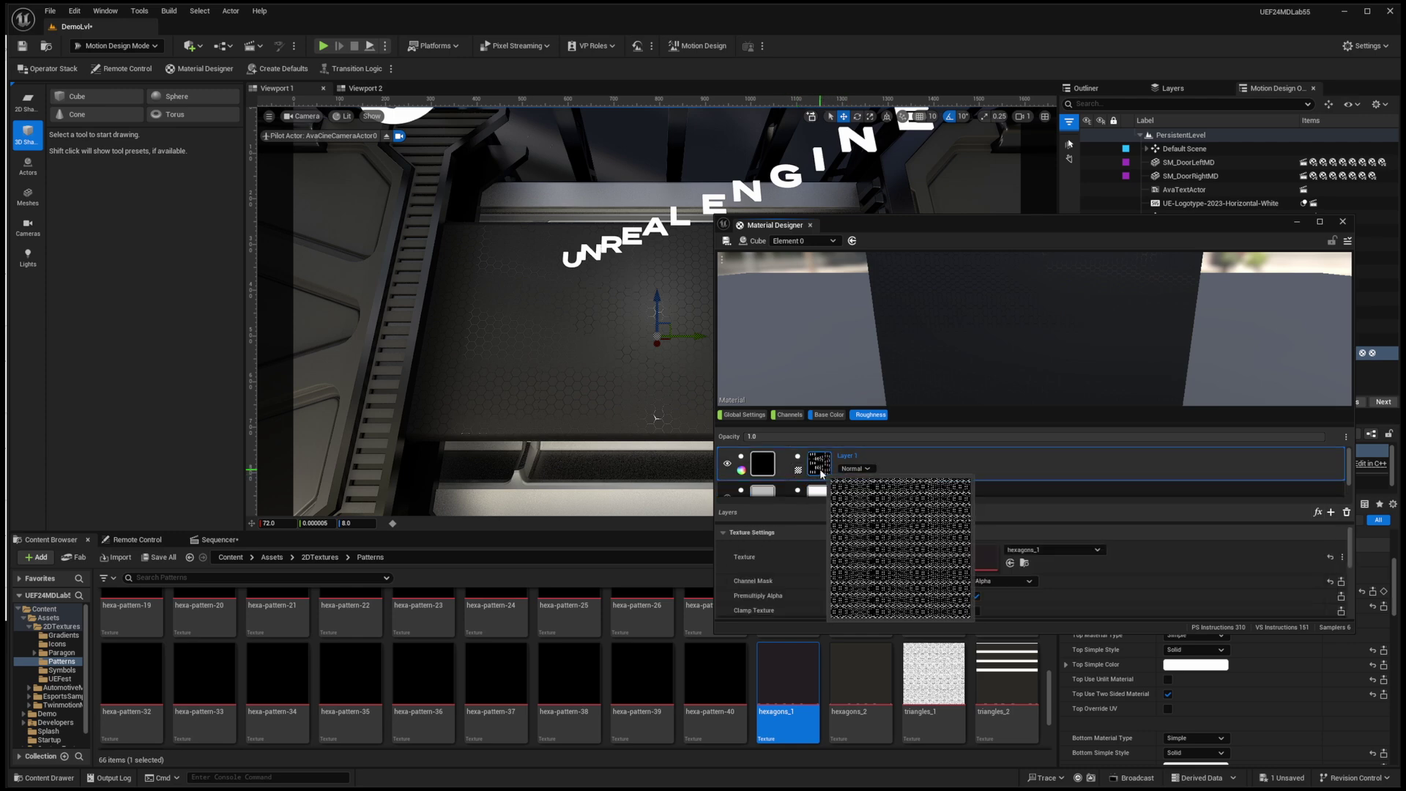
{"action": "left_click", "coordinate": [758, 464]}
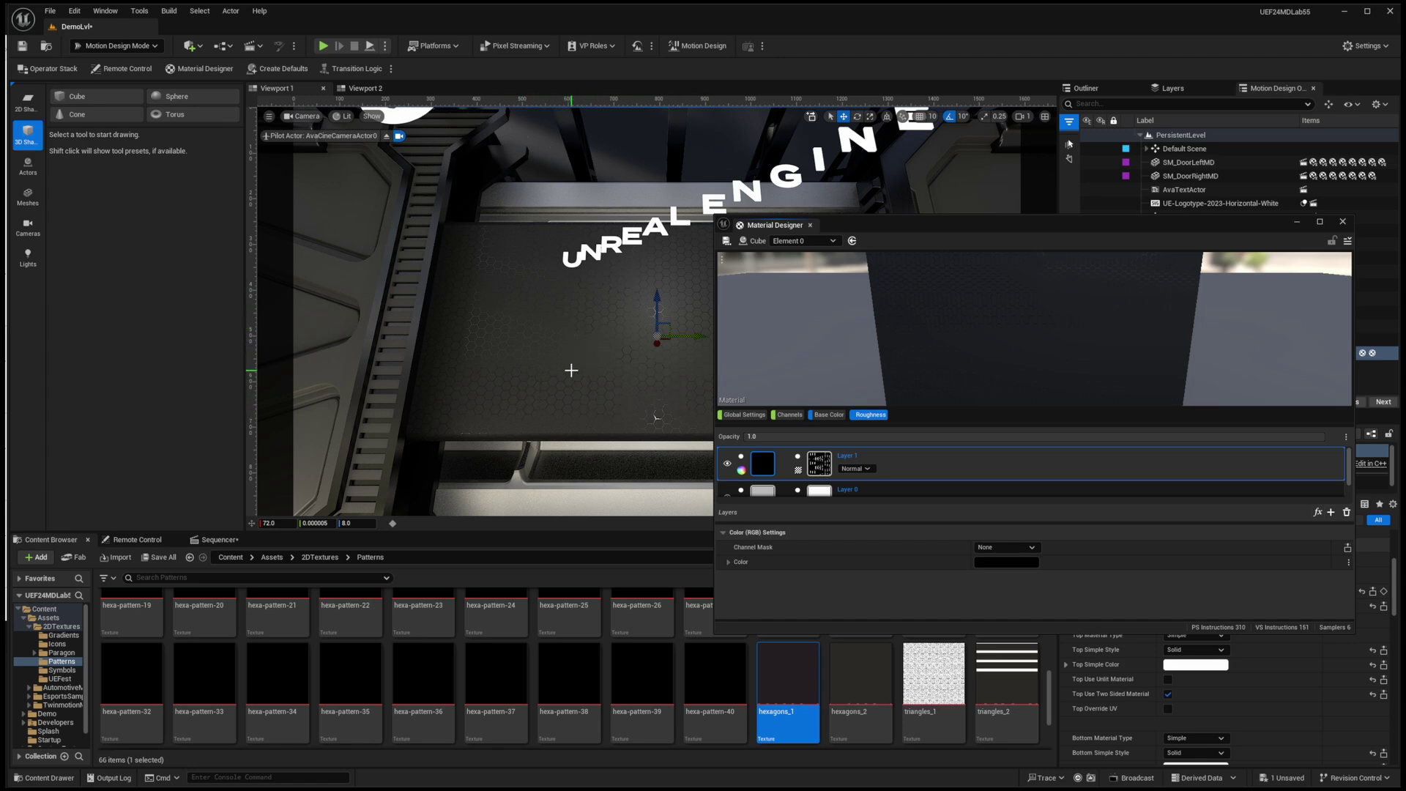
Check the Base Color layer of the Cube's material, return to Roughness, and close Material Designer.
{"action": "left_click", "coordinate": [828, 415]}
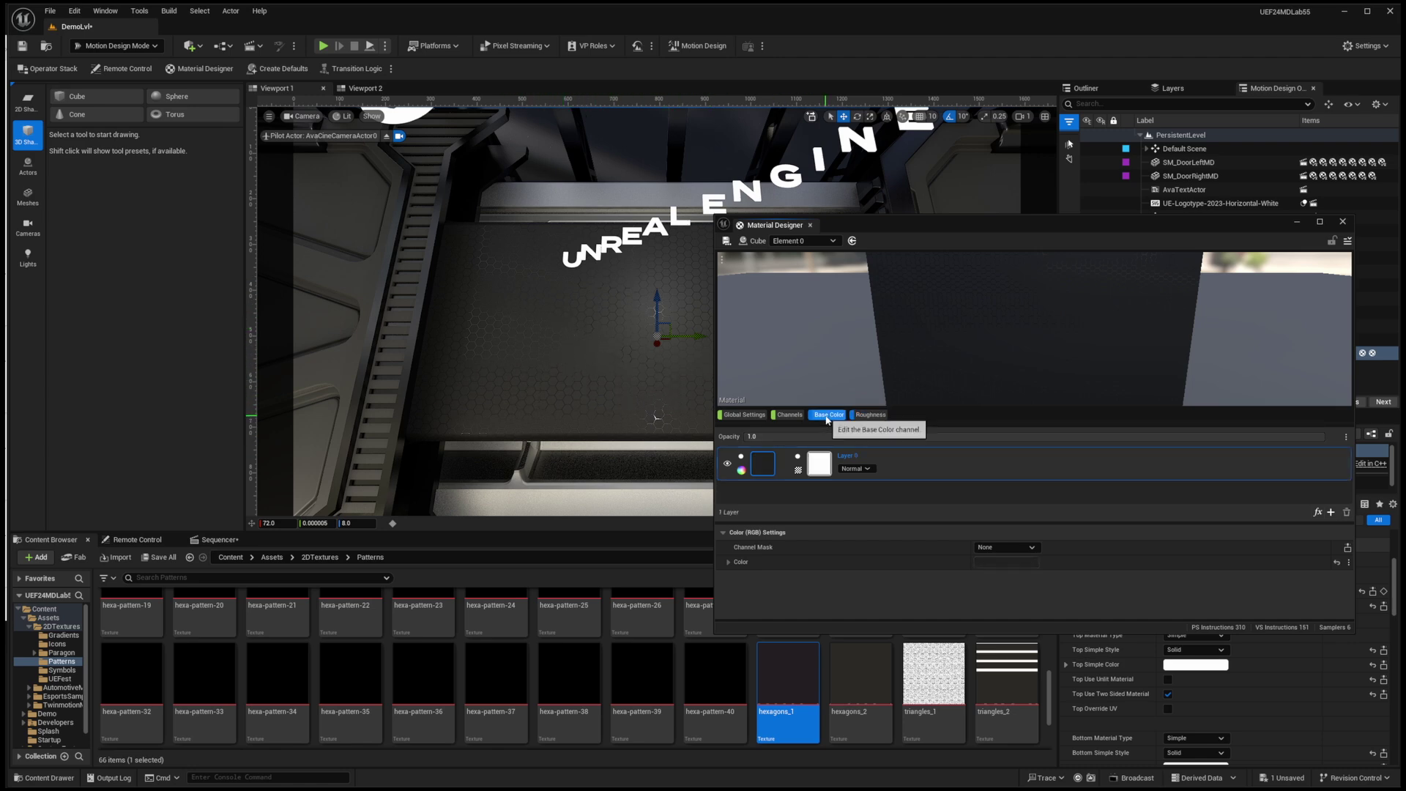
{"action": "left_click", "coordinate": [763, 465]}
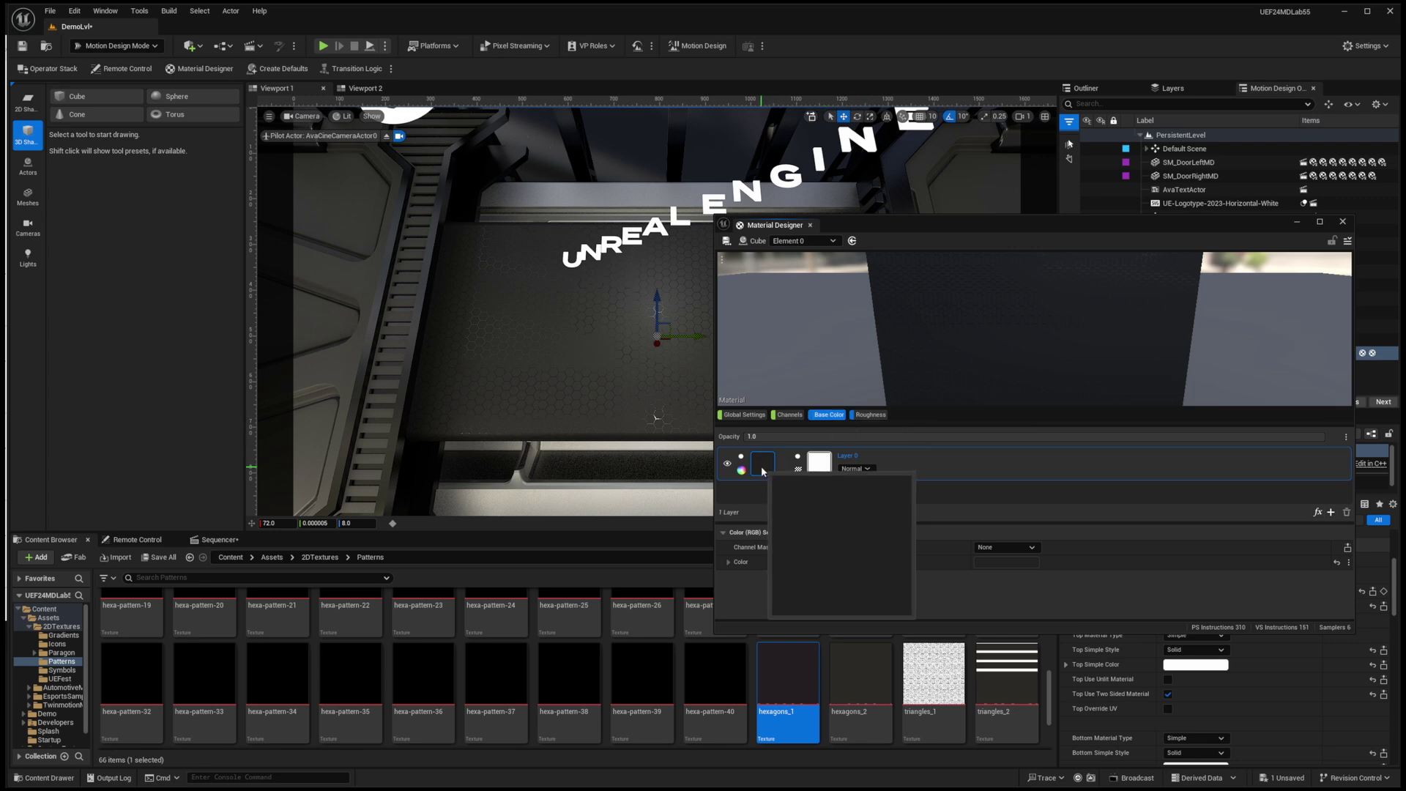
{"action": "left_click", "coordinate": [879, 415]}
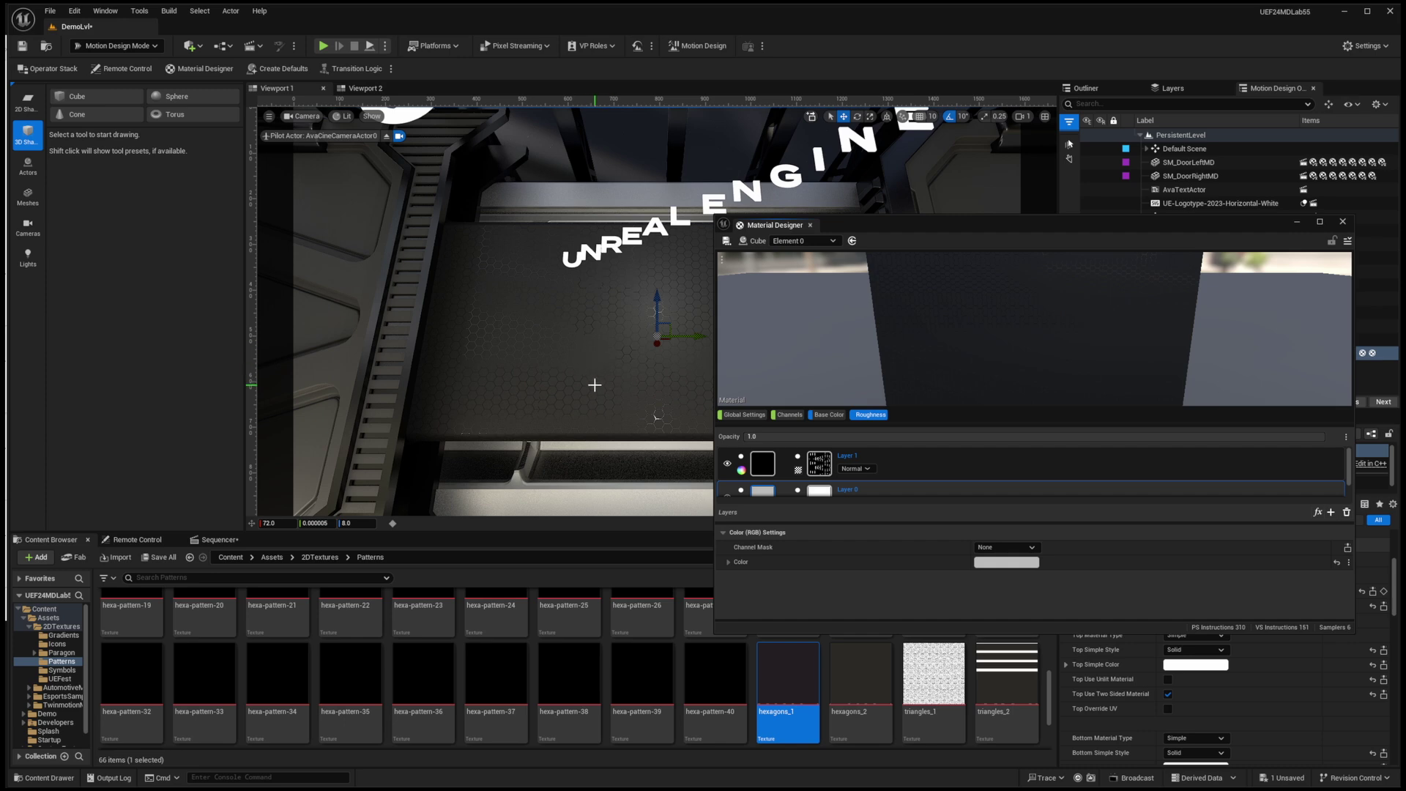
{"action": "left_click", "coordinate": [1343, 221]}
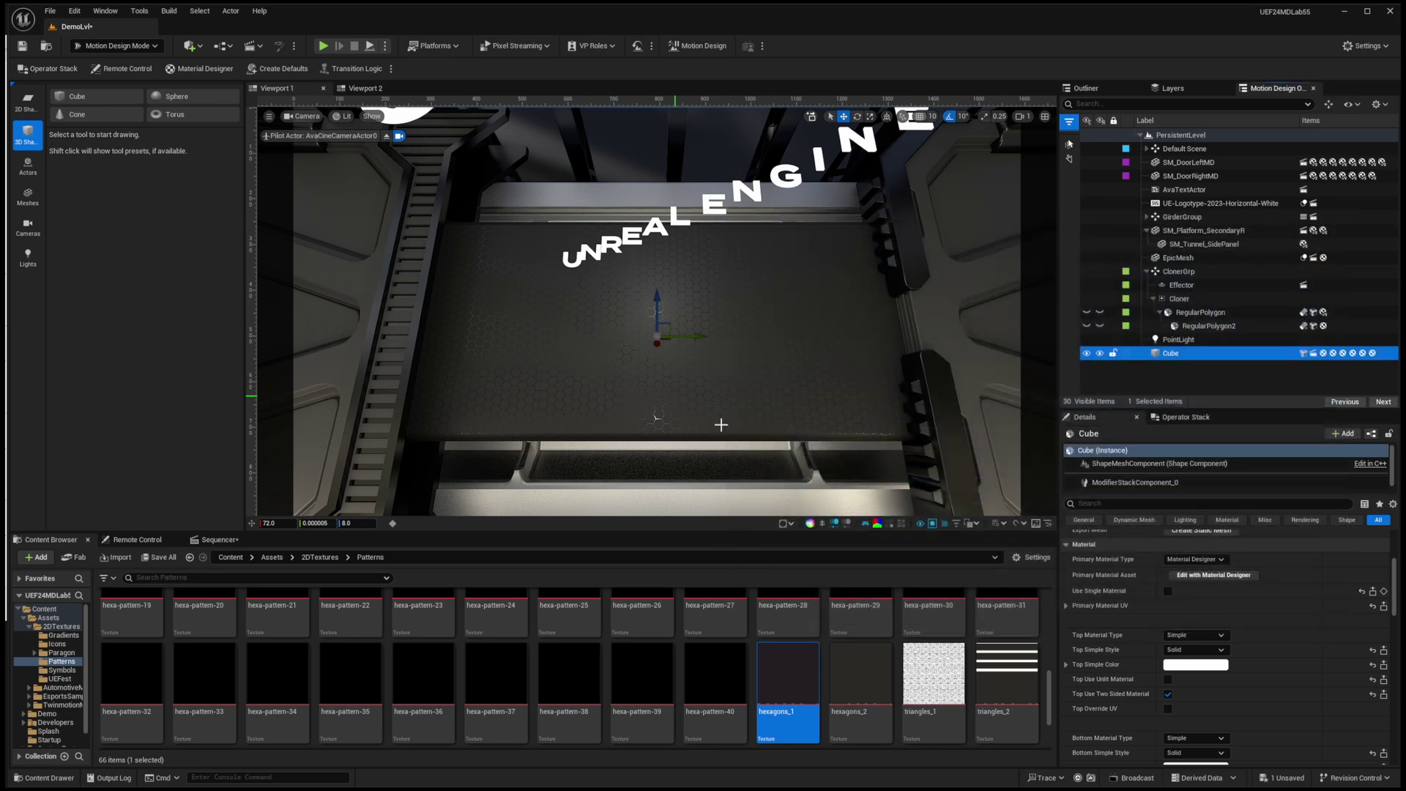
Expand the Cube track in the sequence down to its Mesh Size X and Y keys.
{"action": "left_click", "coordinate": [219, 539]}
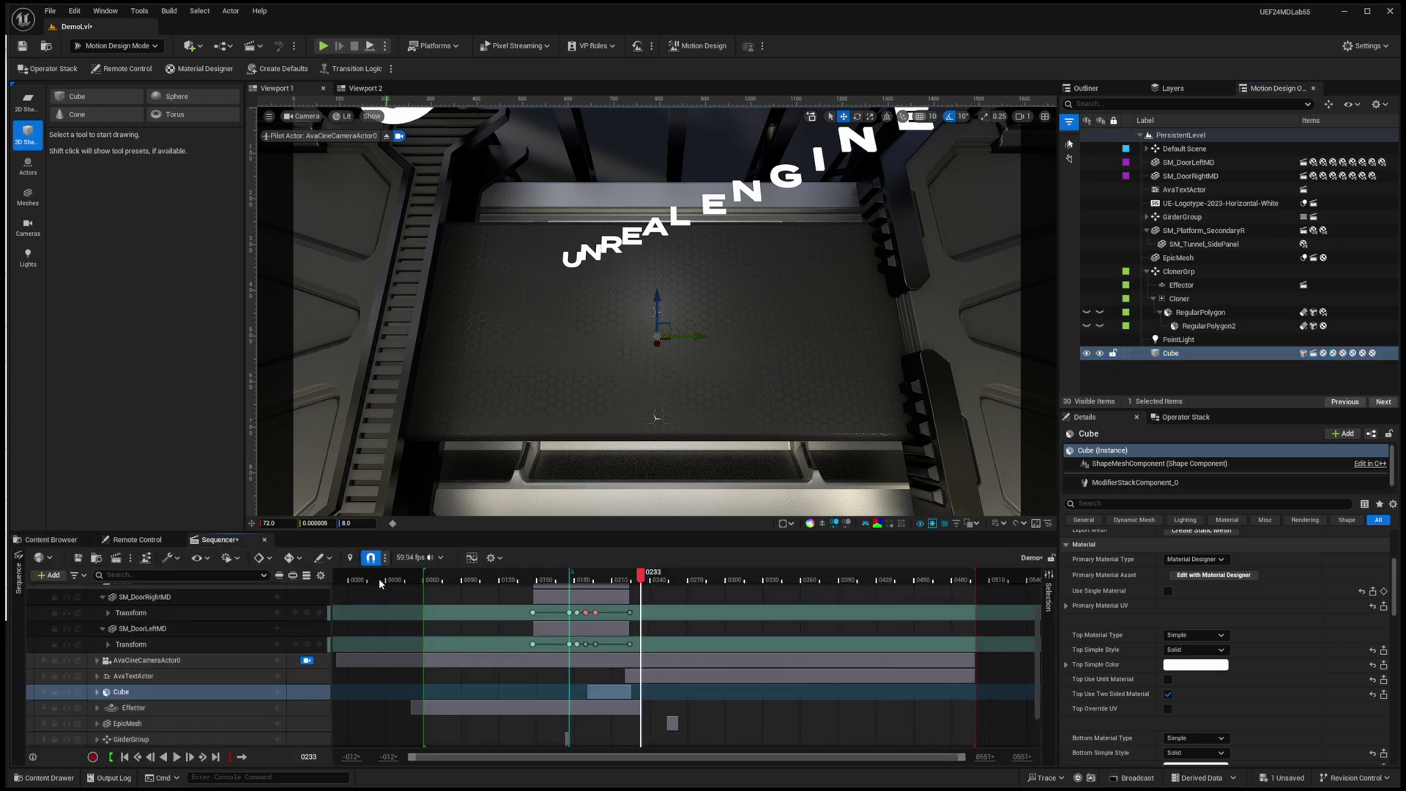
{"action": "left_click", "coordinate": [97, 692]}
{"action": "scroll", "coordinate": [115, 721], "scroll_direction": "down", "scroll_amount": 1}
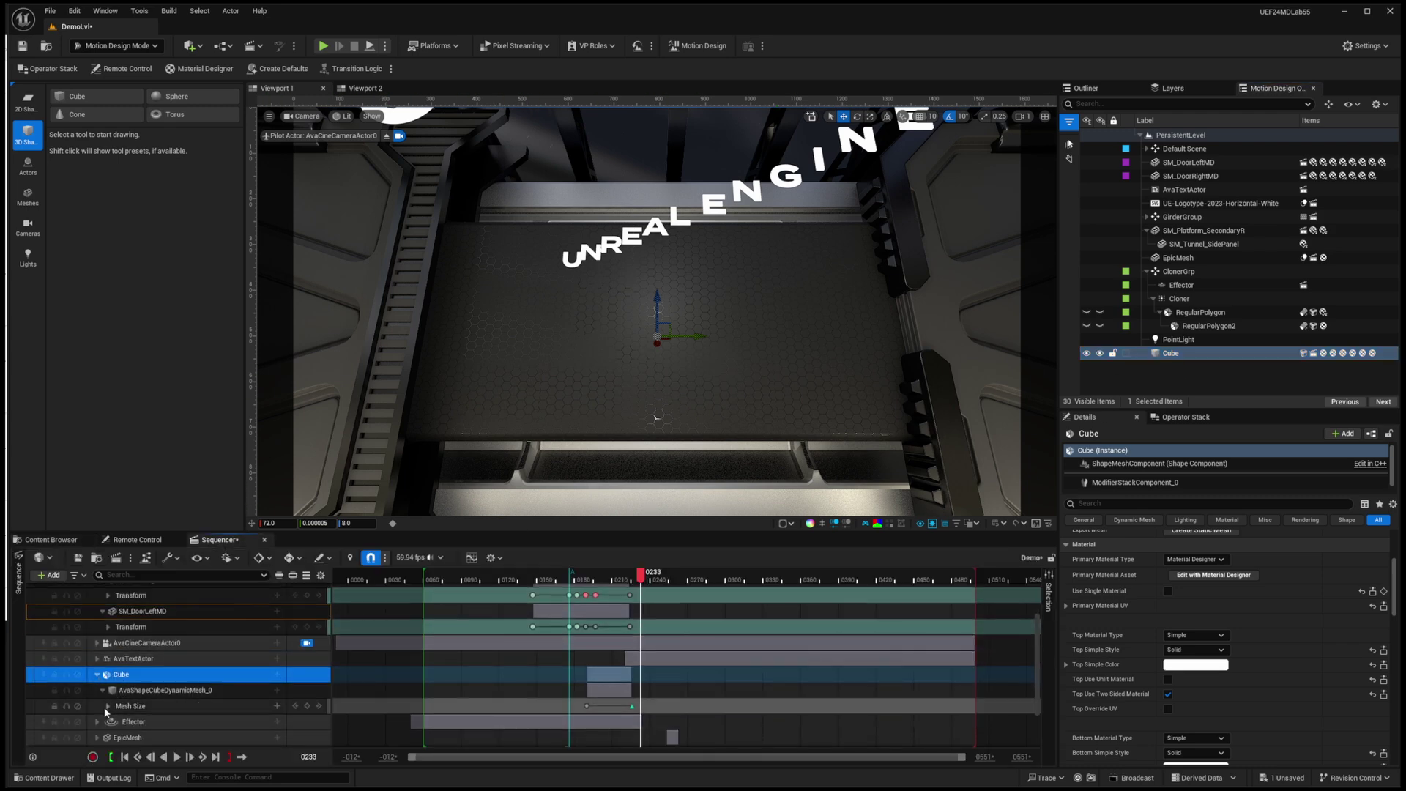
{"action": "left_click", "coordinate": [107, 705]}
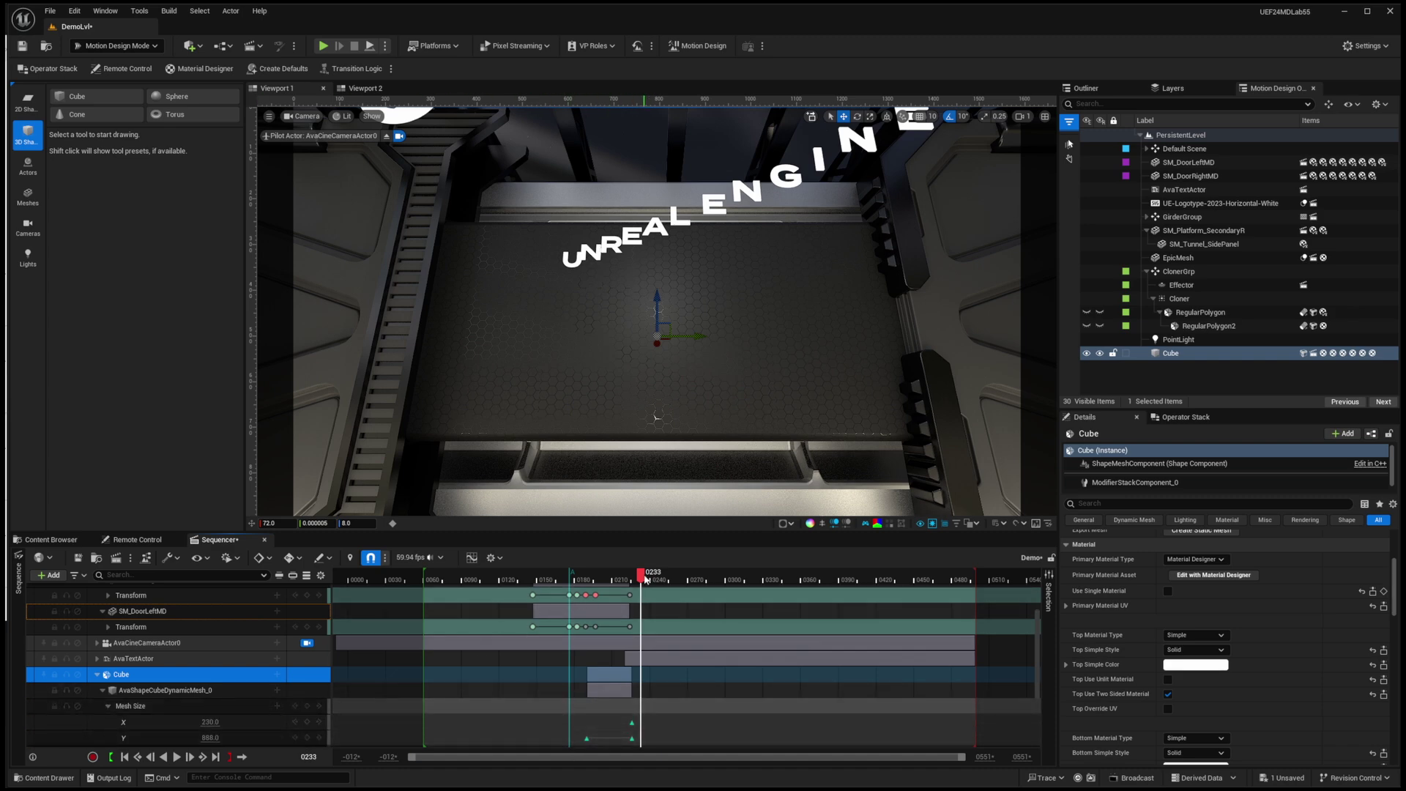
Scrub the sequence between frames 172 and 333 to preview the Cube's size animation and the title reveal.
{"action": "left_click_drag", "start_coordinate": [644, 578], "coordinate": [566, 594]}
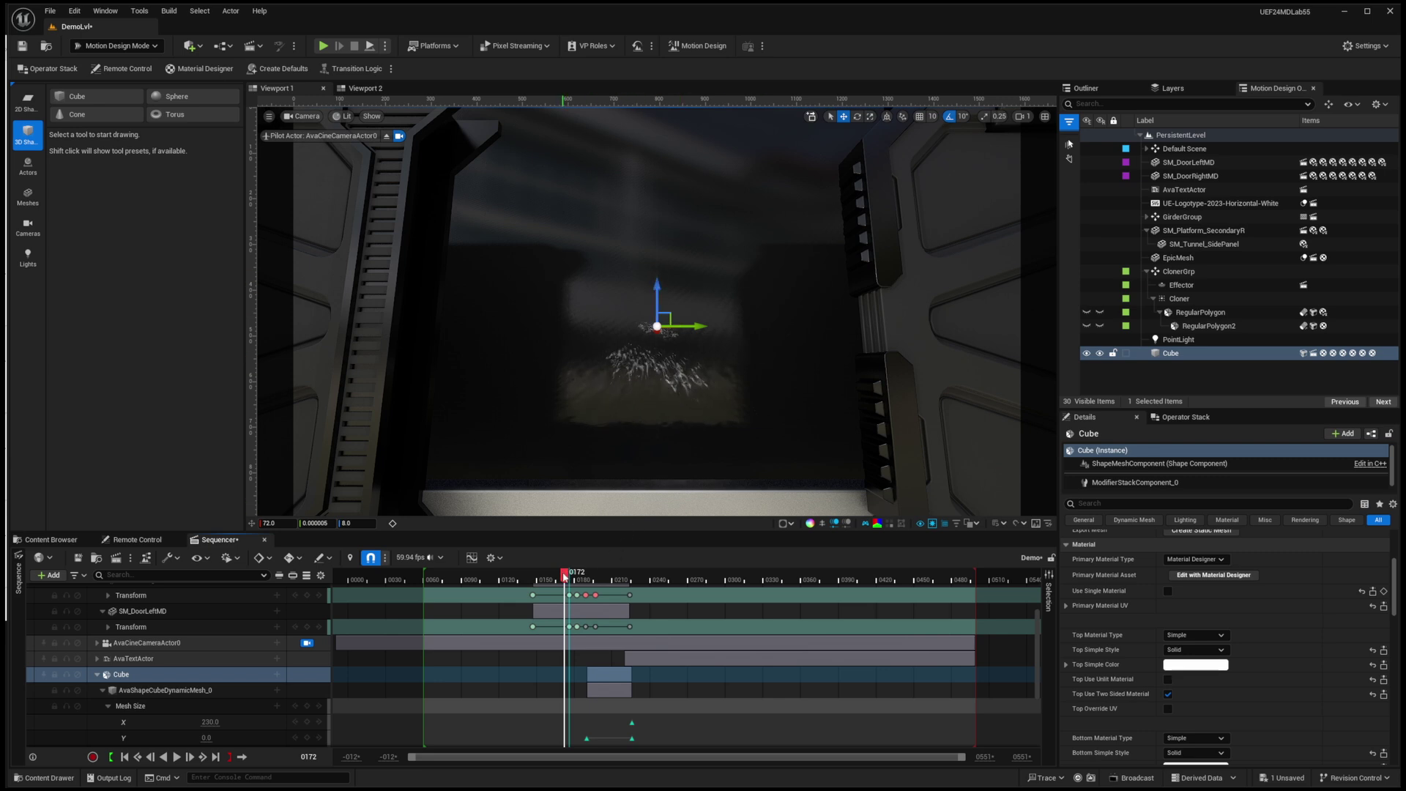
{"action": "left_click_drag", "start_coordinate": [564, 574], "coordinate": [648, 583]}
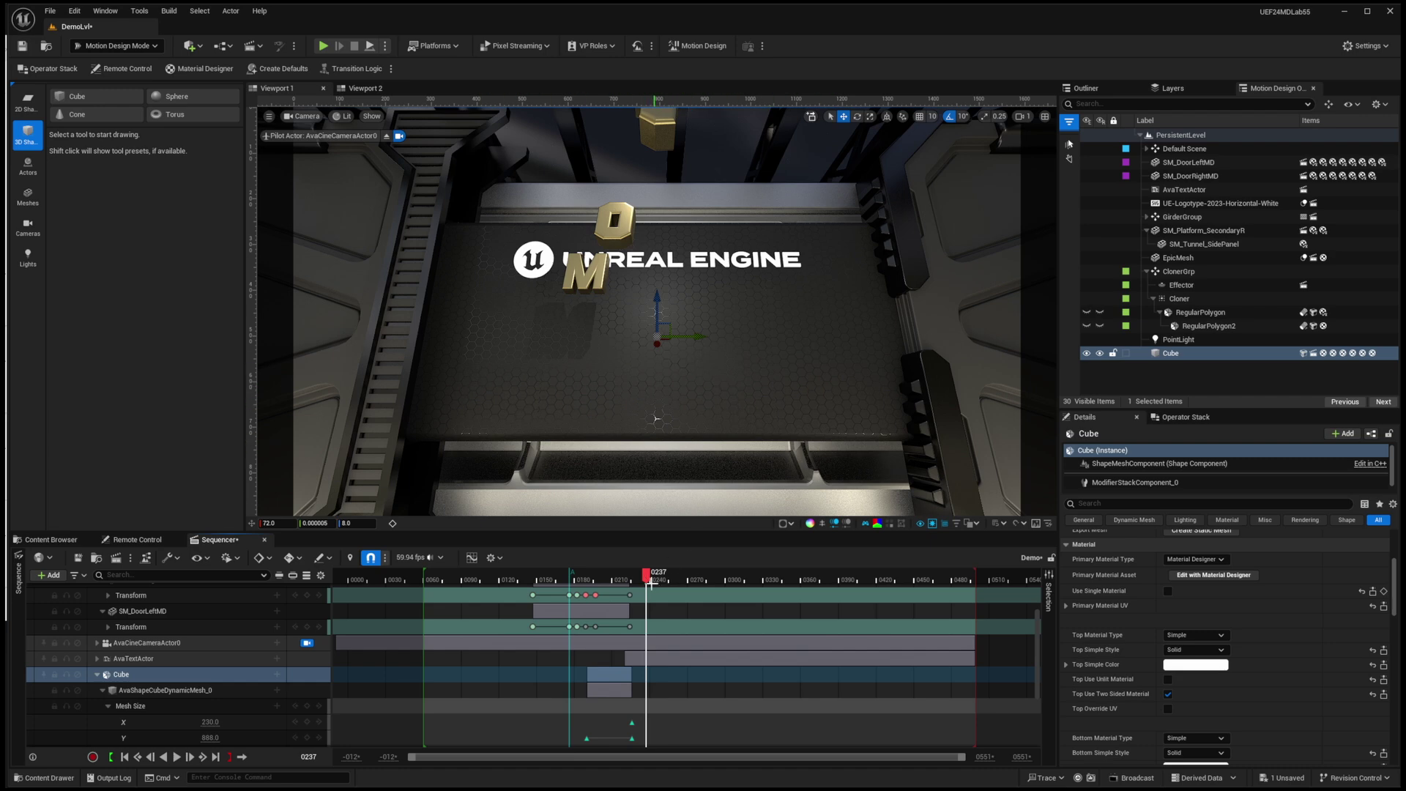
{"action": "left_click_drag", "start_coordinate": [648, 580], "coordinate": [767, 581]}
{"action": "left_click", "coordinate": [629, 192]}
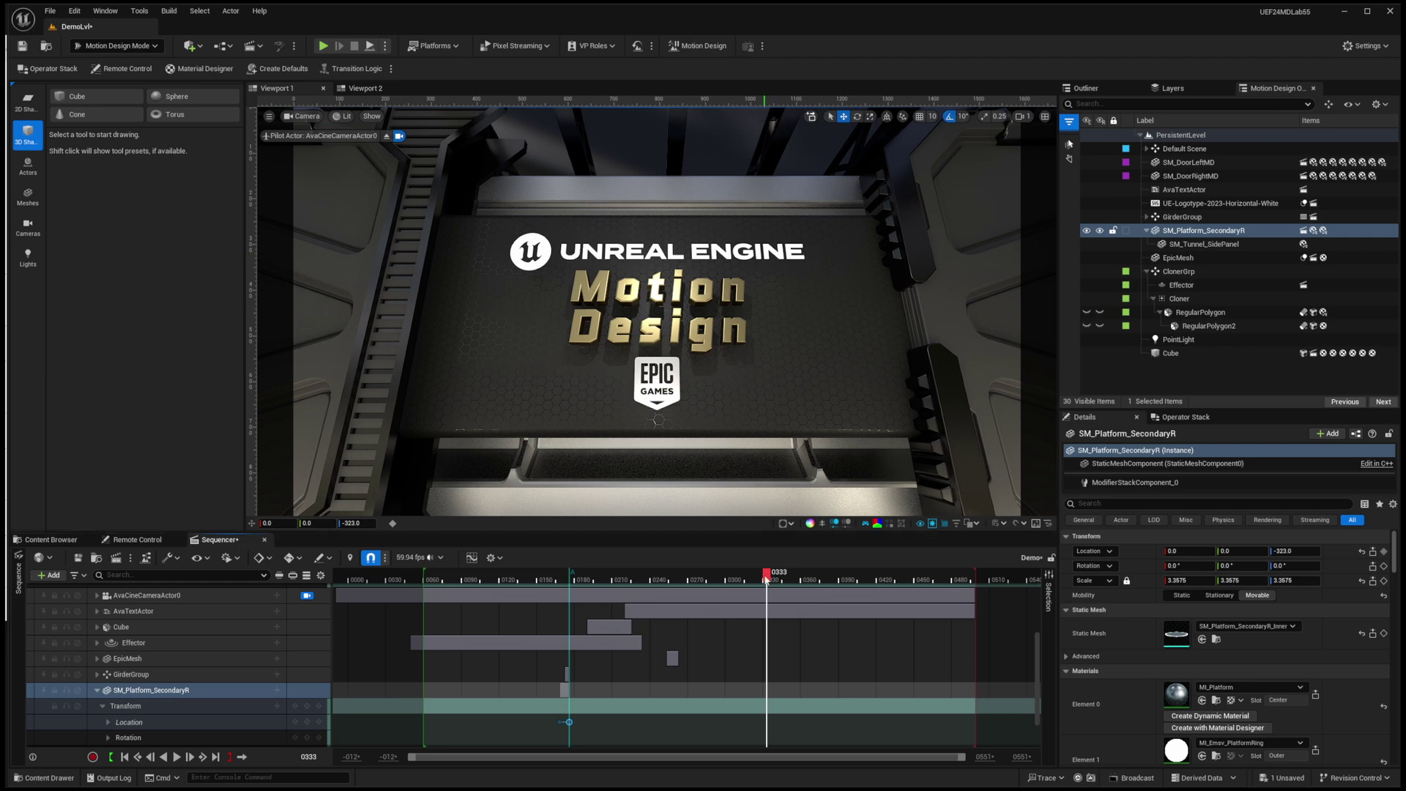
{"action": "left_click_drag", "start_coordinate": [769, 573], "coordinate": [630, 574]}
Look through the Demo and Assets content folders and find the UE-Logotype-2023-Horizontal-White SVG asset.
{"action": "left_click", "coordinate": [61, 540]}
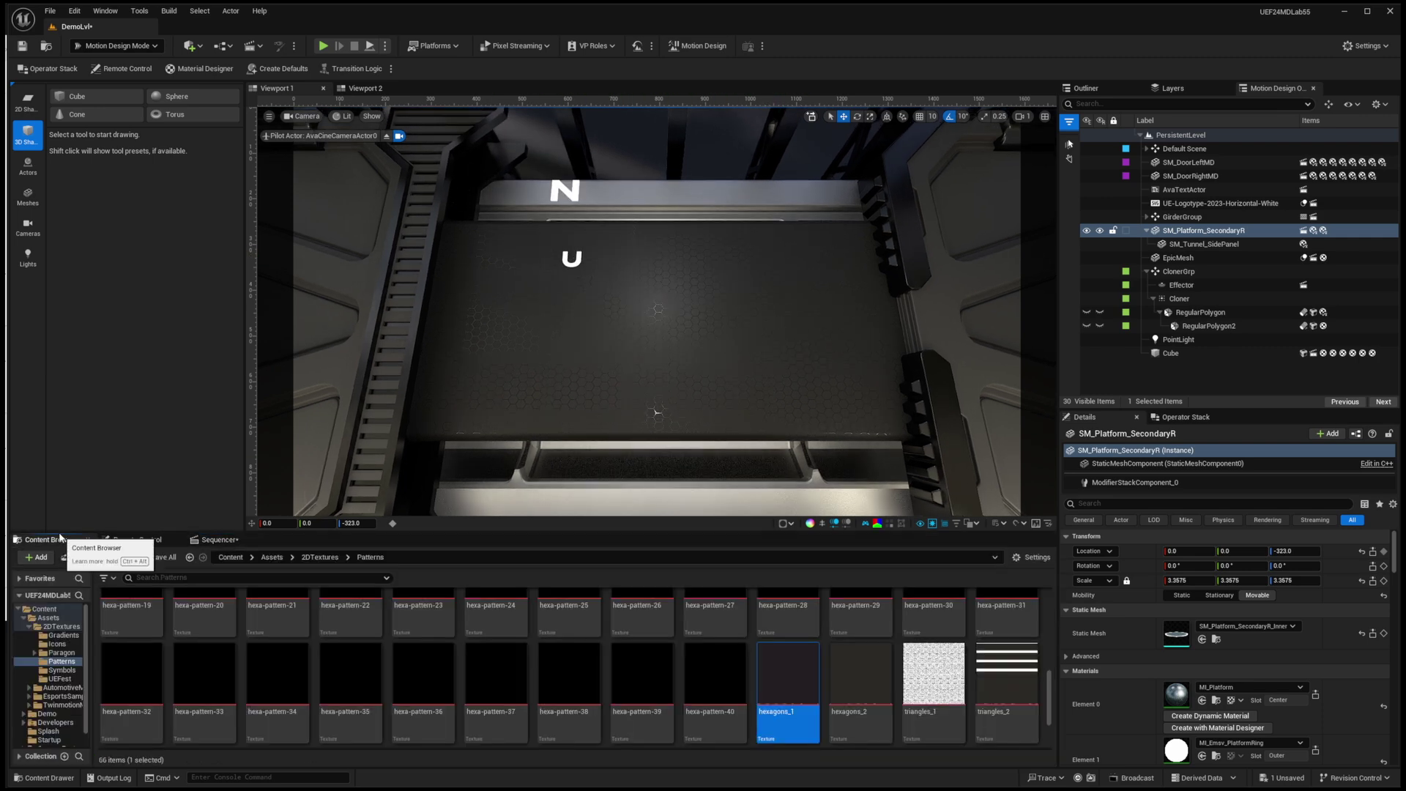
{"action": "left_click", "coordinate": [231, 557]}
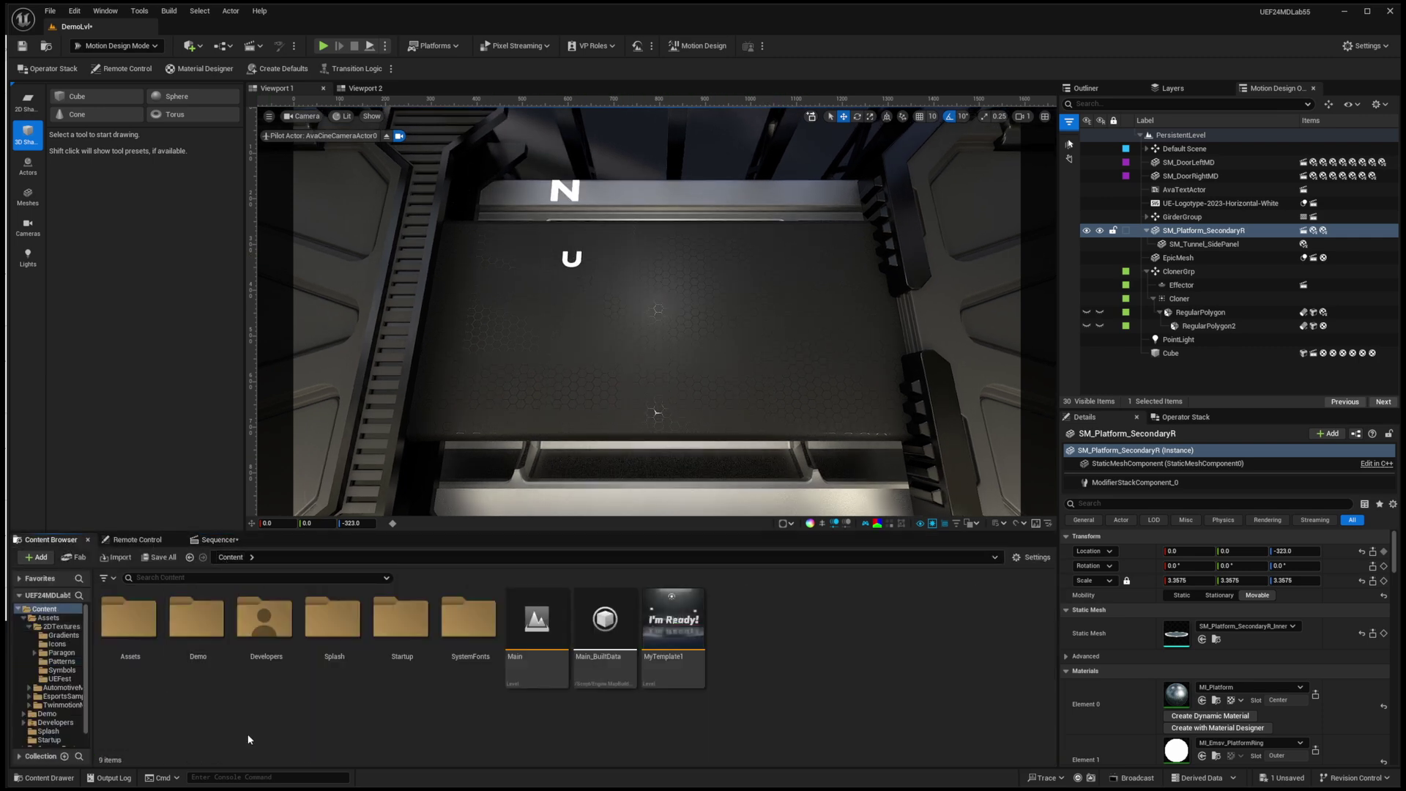
{"action": "double_click", "coordinate": [210, 628]}
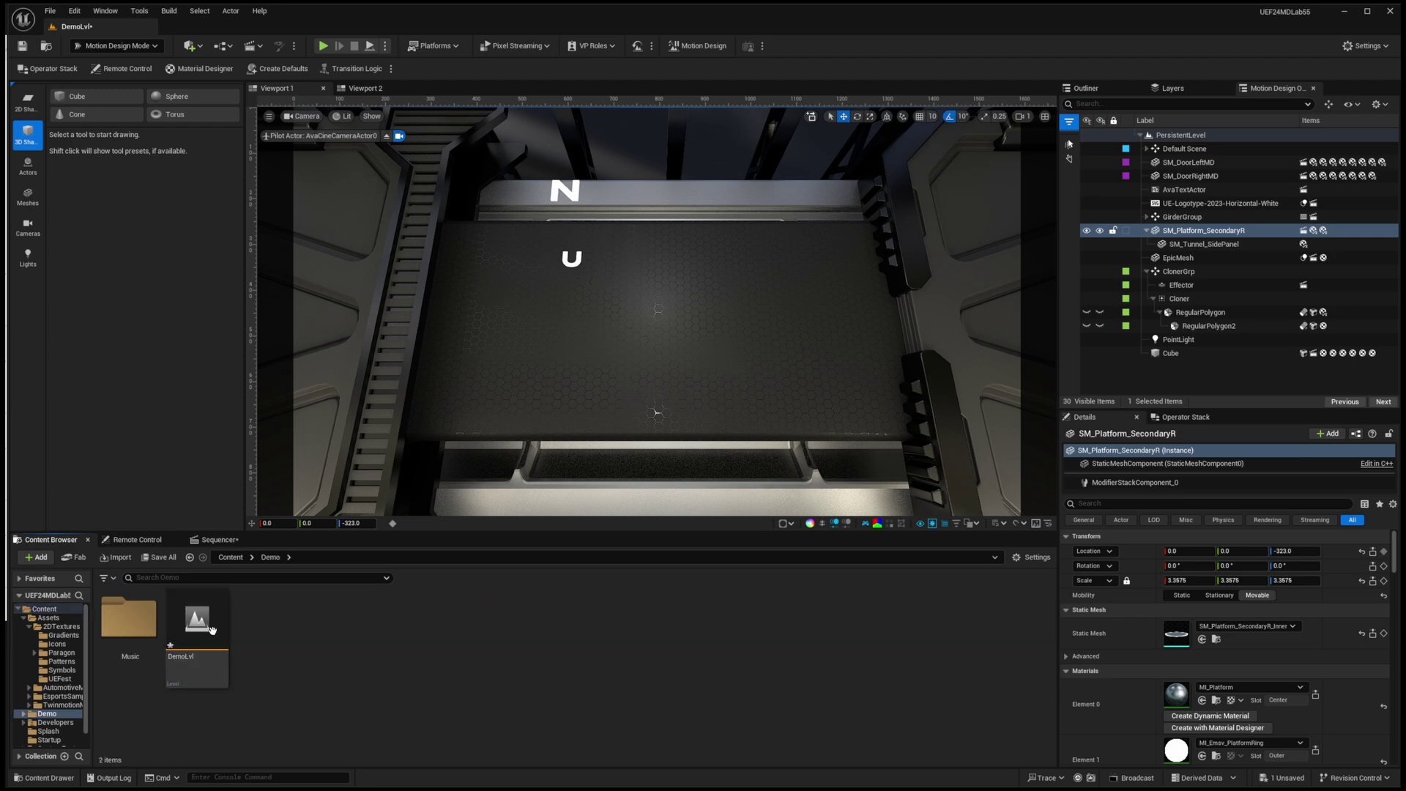
{"action": "left_click", "coordinate": [231, 557]}
{"action": "left_click", "coordinate": [145, 620]}
{"action": "double_click", "coordinate": [145, 620]}
{"action": "left_click", "coordinate": [809, 659]}
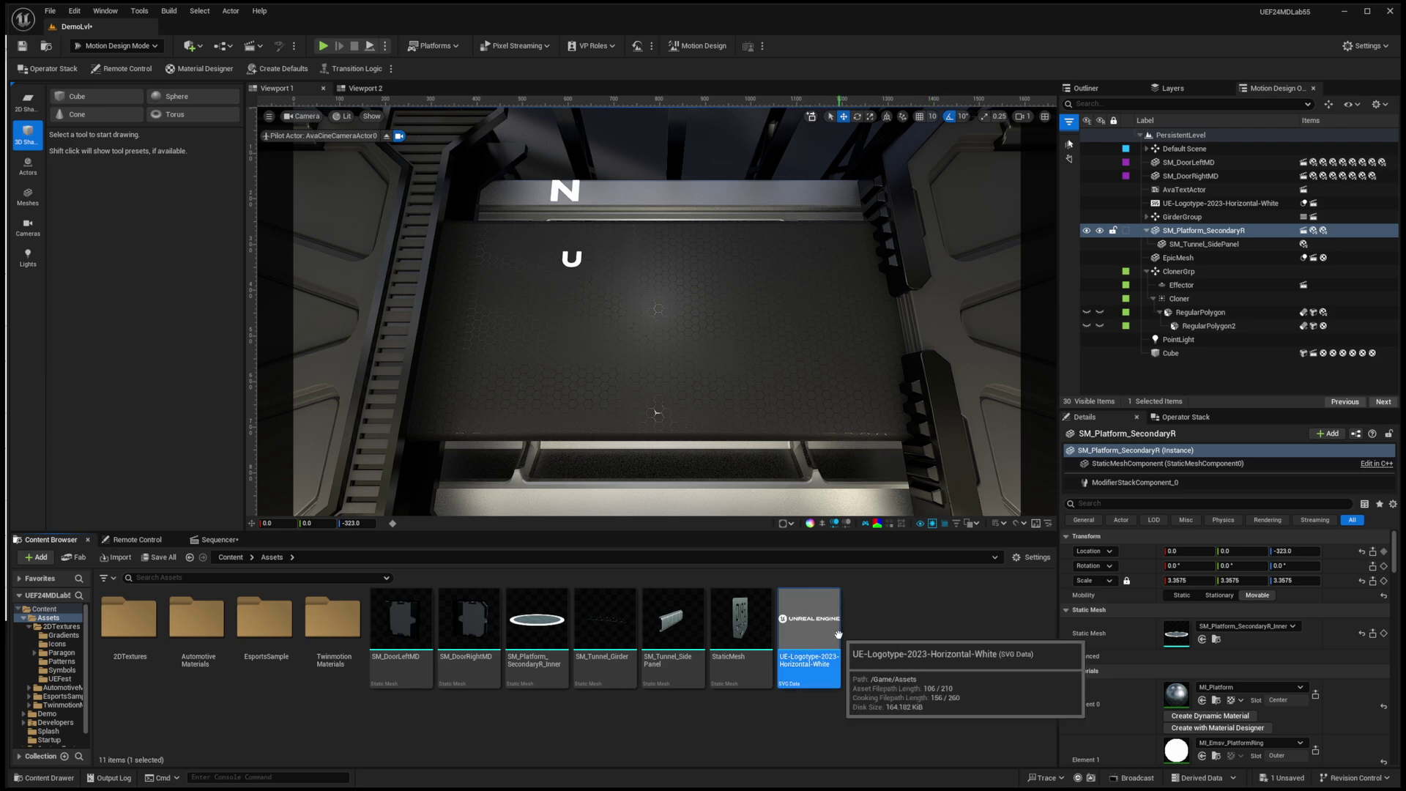
Scrub the sequence to frame 269 and review the SVG settings of the Unreal Engine logo in the scene.
{"action": "left_click", "coordinate": [220, 540]}
{"action": "left_click_drag", "start_coordinate": [630, 577], "coordinate": [688, 582]}
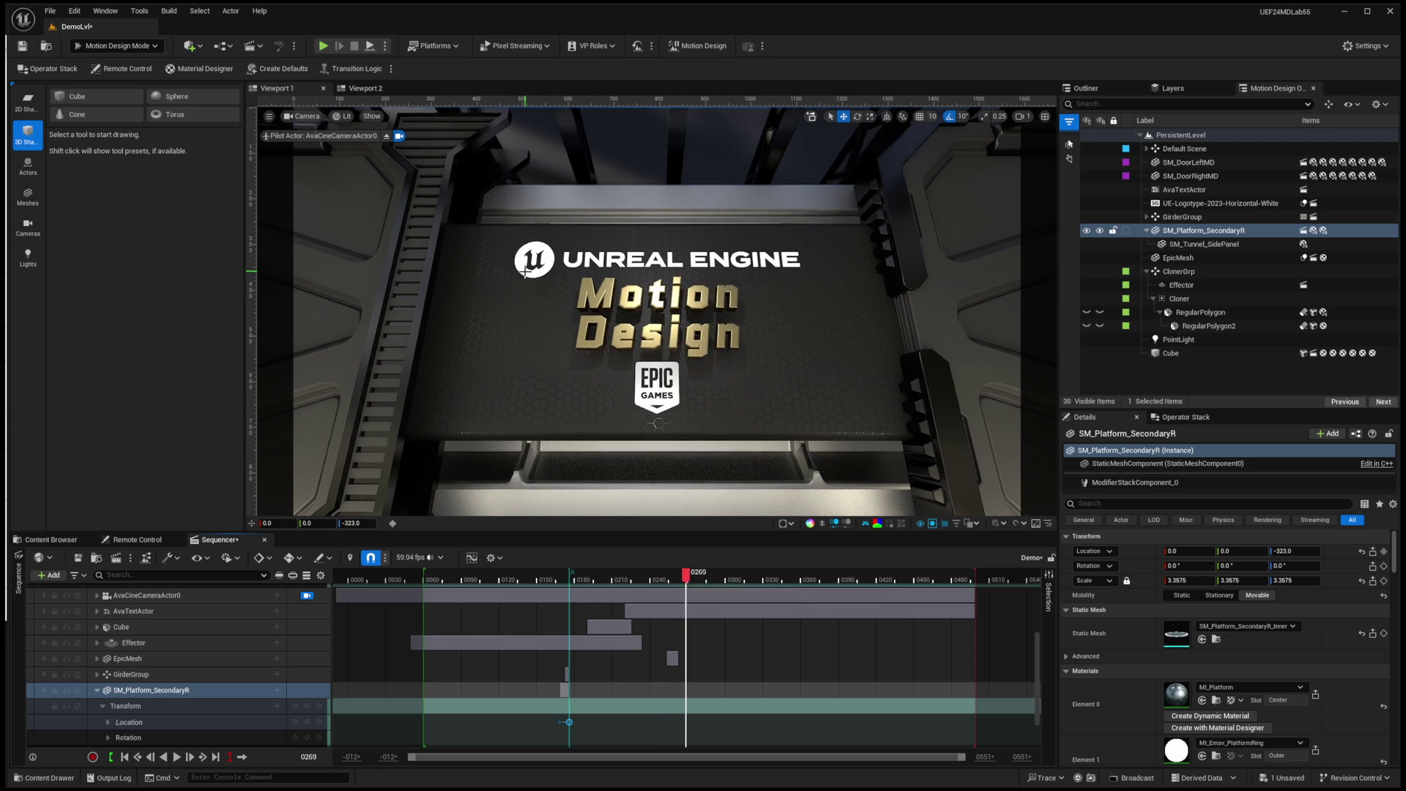
{"action": "left_click", "coordinate": [659, 259]}
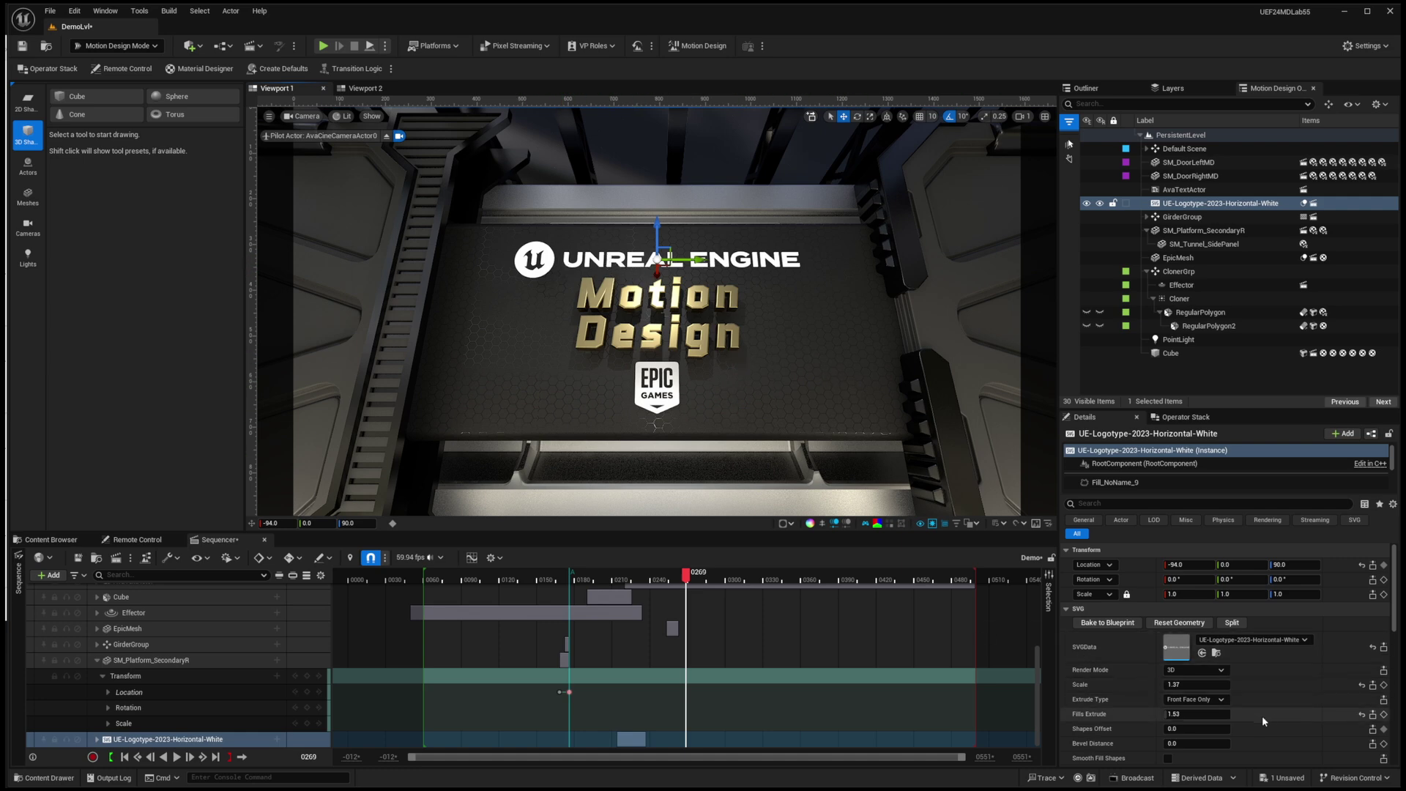
{"action": "scroll", "coordinate": [1261, 718], "scroll_direction": "down", "scroll_amount": 2}
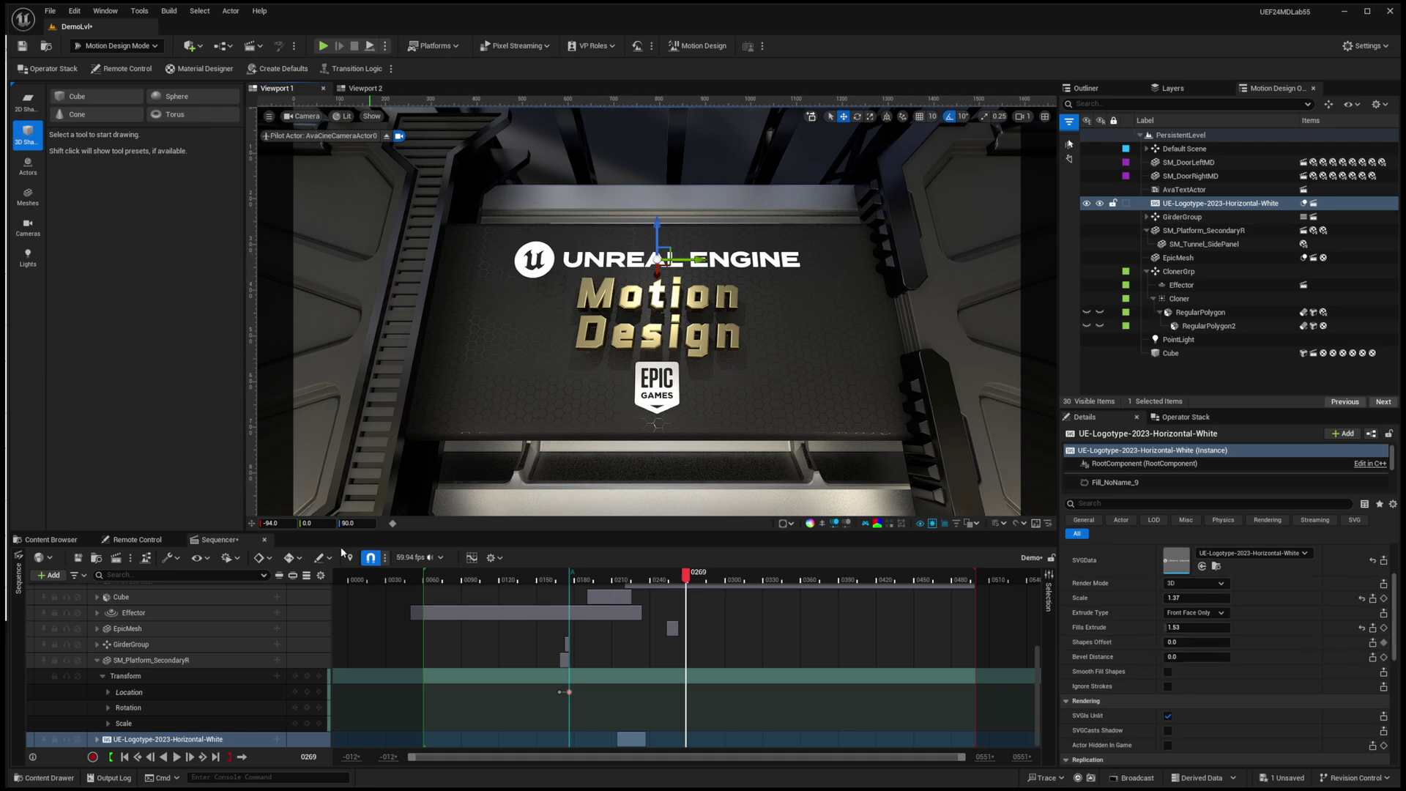
Place a test copy of the logo SVG on the platform, set its Shapes Offset to 2.57, and delete the copy.
{"action": "left_click", "coordinate": [51, 540]}
{"action": "left_click_drag", "start_coordinate": [809, 630], "coordinate": [517, 383]}
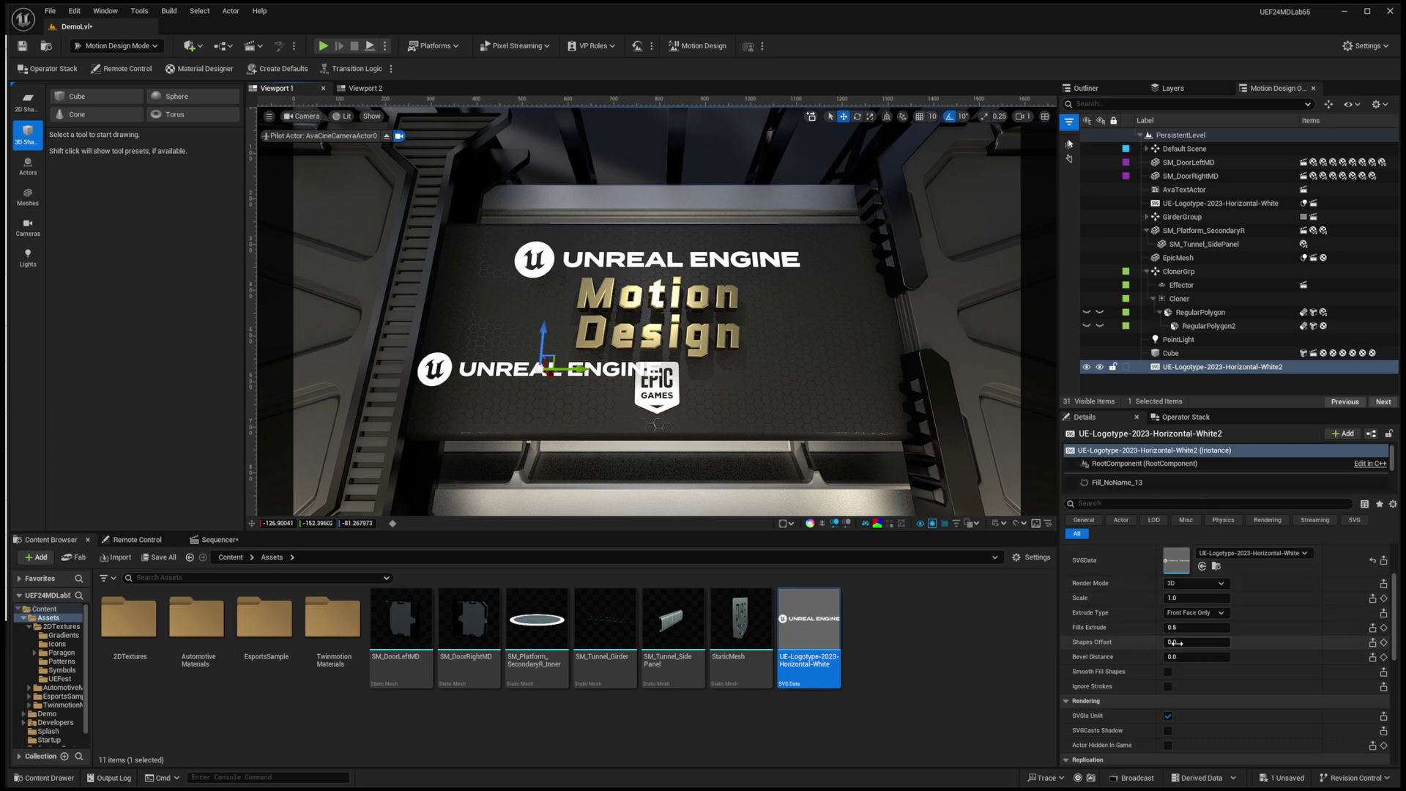
{"action": "left_click_drag", "start_coordinate": [1172, 642], "coordinate": [1221, 642]}
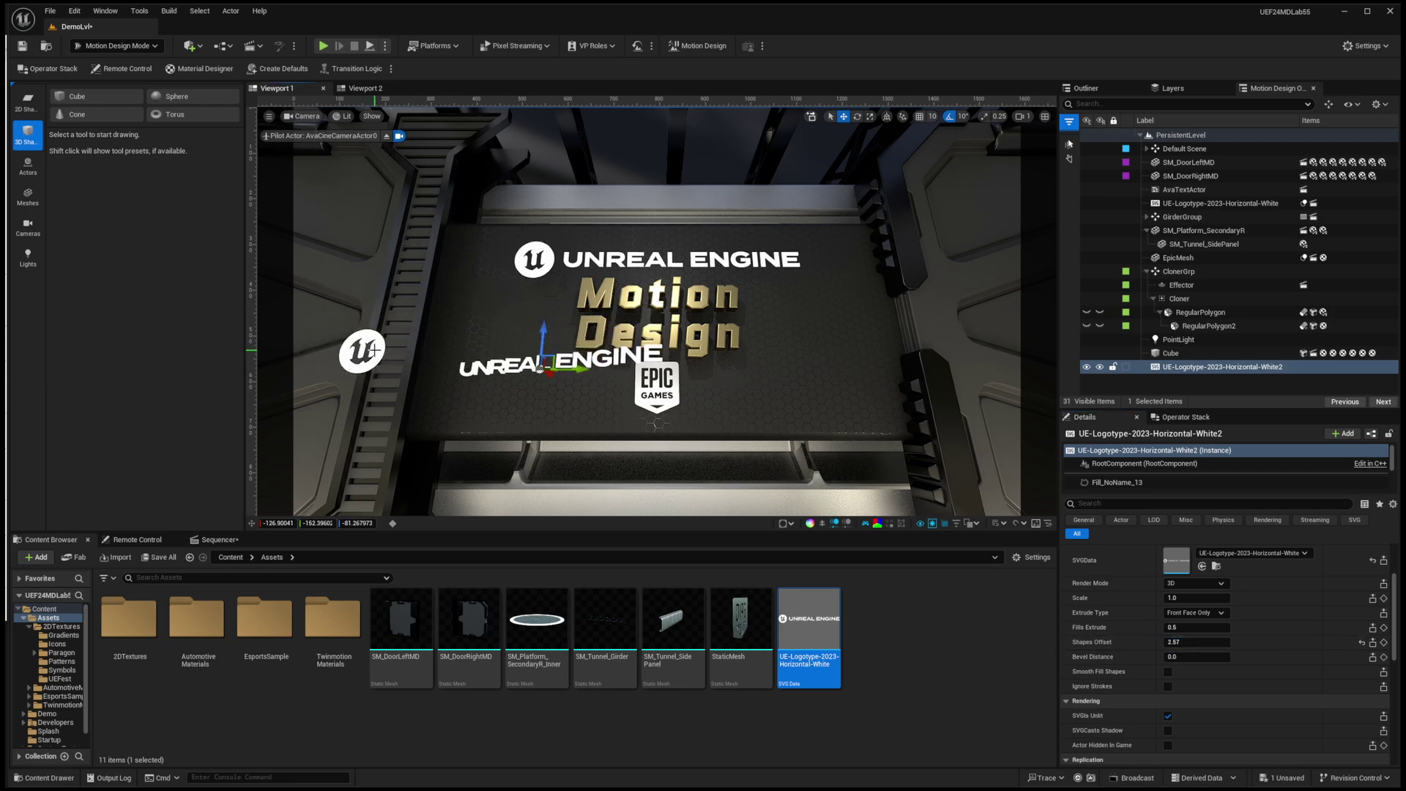
{"action": "key", "text": "Delete"}
Show the Unreal Engine logo's Shapes Offset and Location keys in Sequencer and move the playhead to frame 207.
{"action": "left_click", "coordinate": [546, 264]}
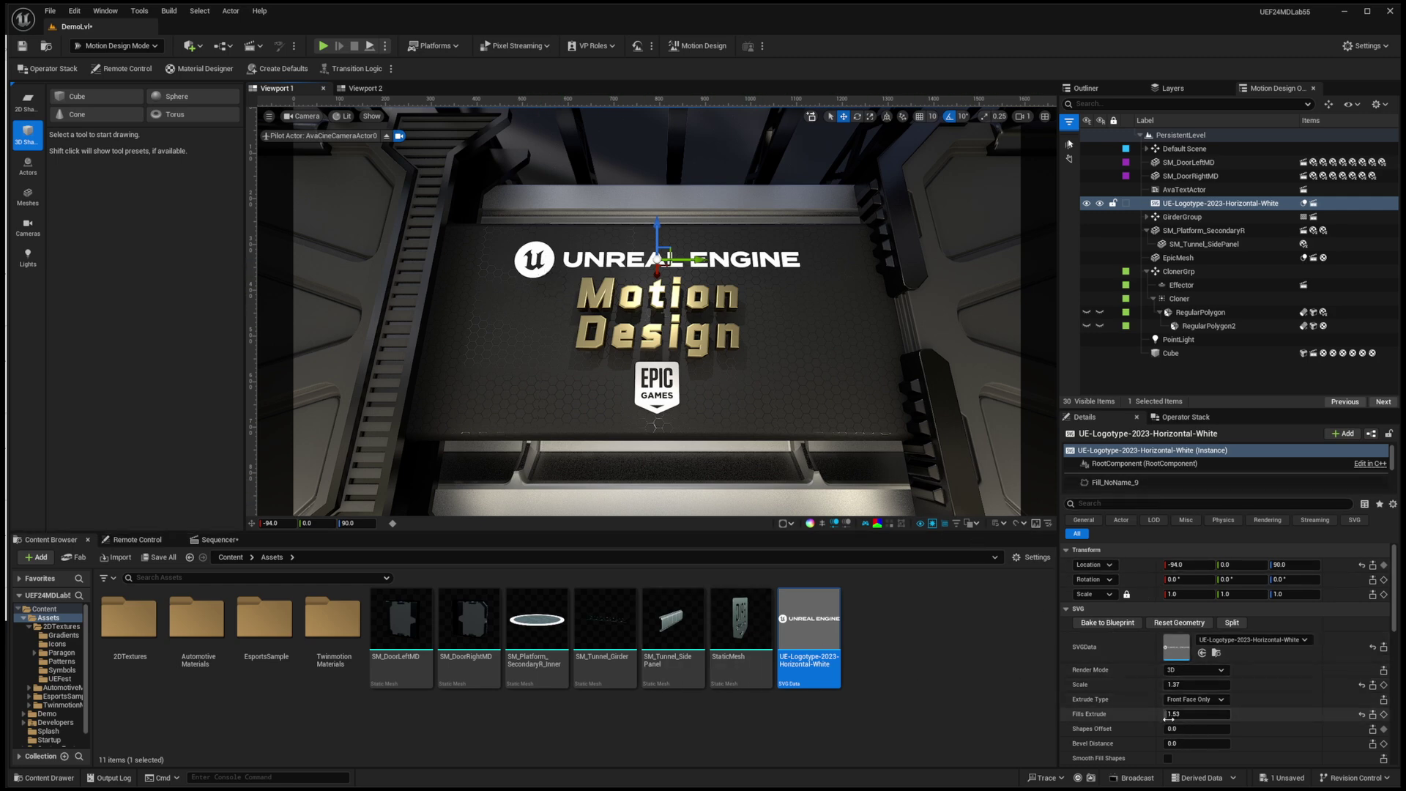
{"action": "left_click", "coordinate": [220, 539]}
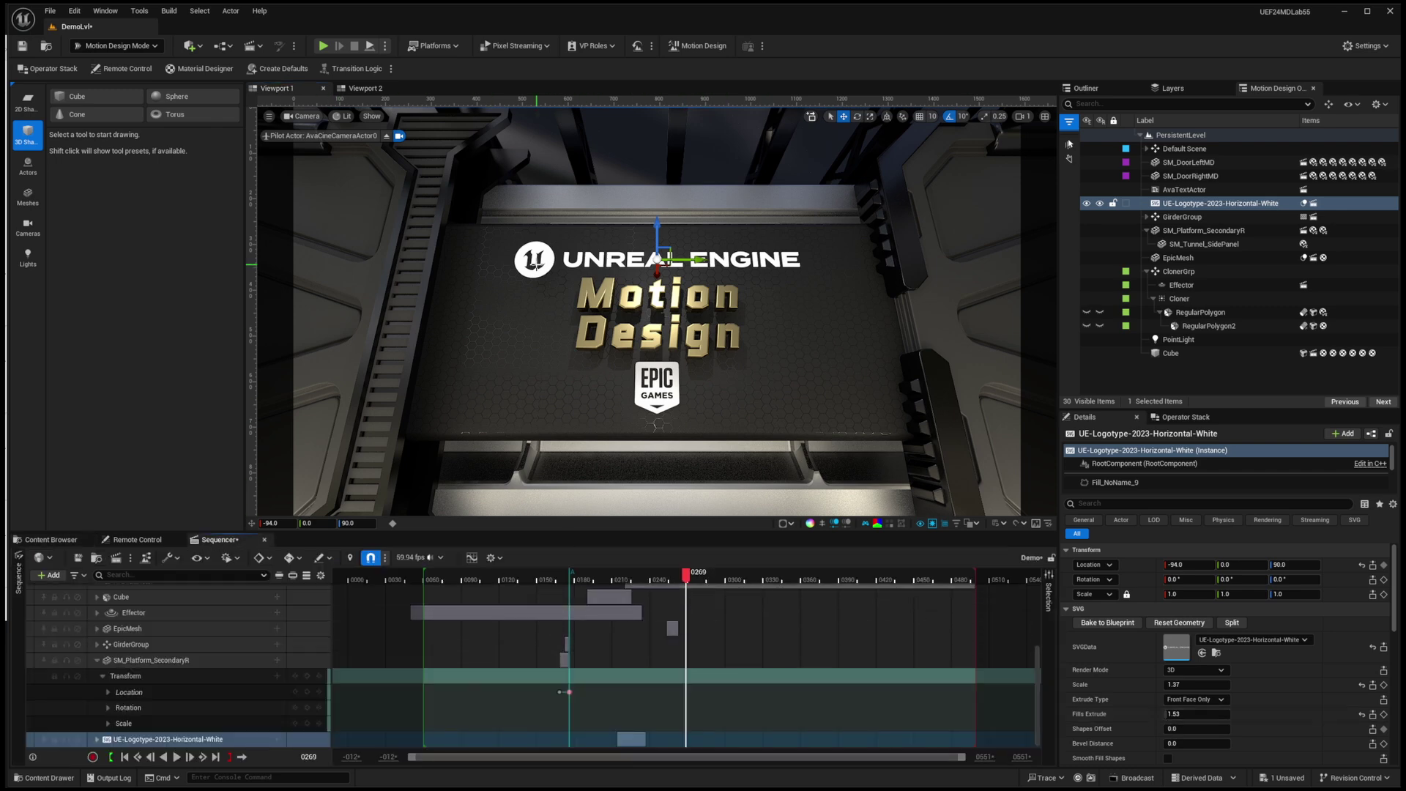
{"action": "left_click", "coordinate": [96, 737]}
{"action": "scroll", "coordinate": [154, 702], "scroll_direction": "down", "scroll_amount": 3}
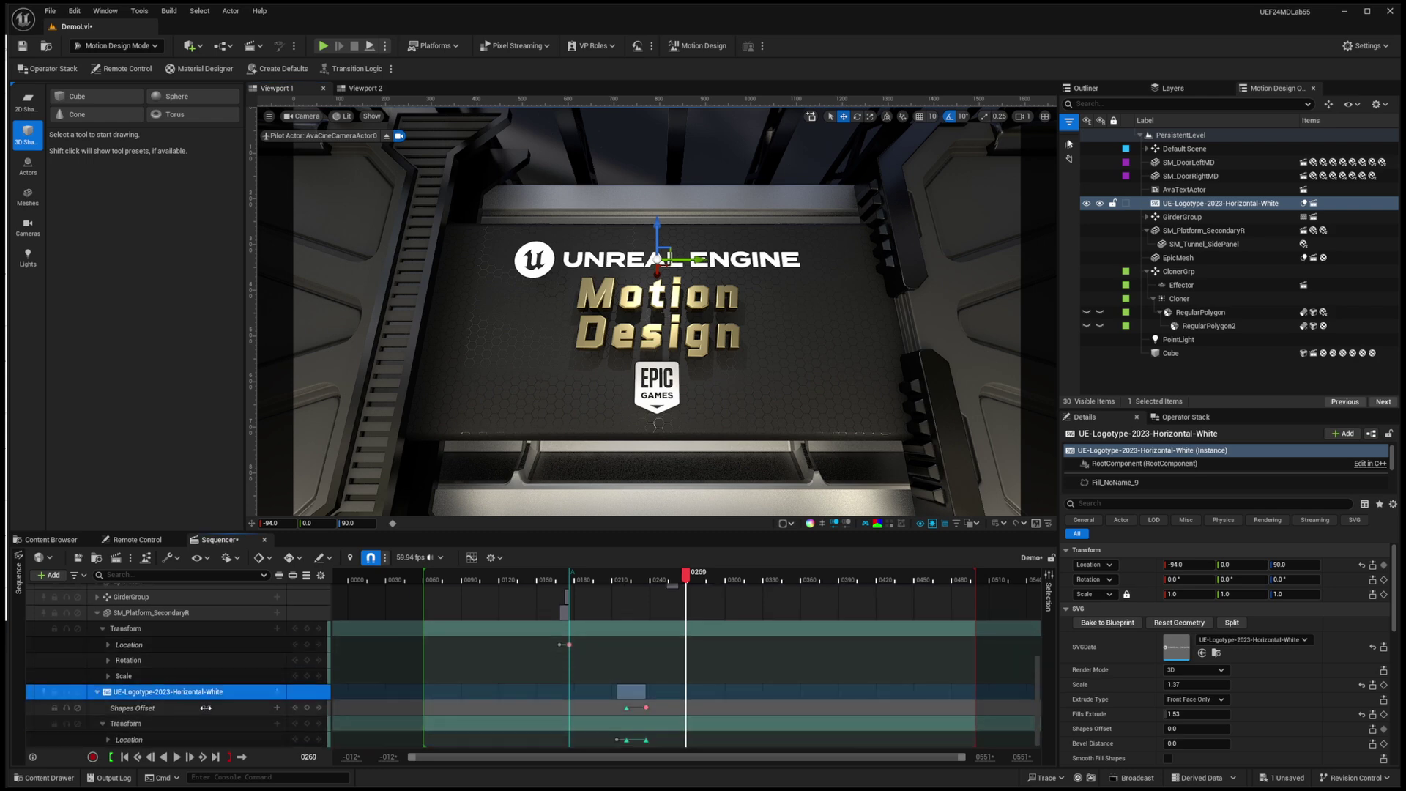
{"action": "left_click_drag", "start_coordinate": [685, 583], "coordinate": [607, 579]}
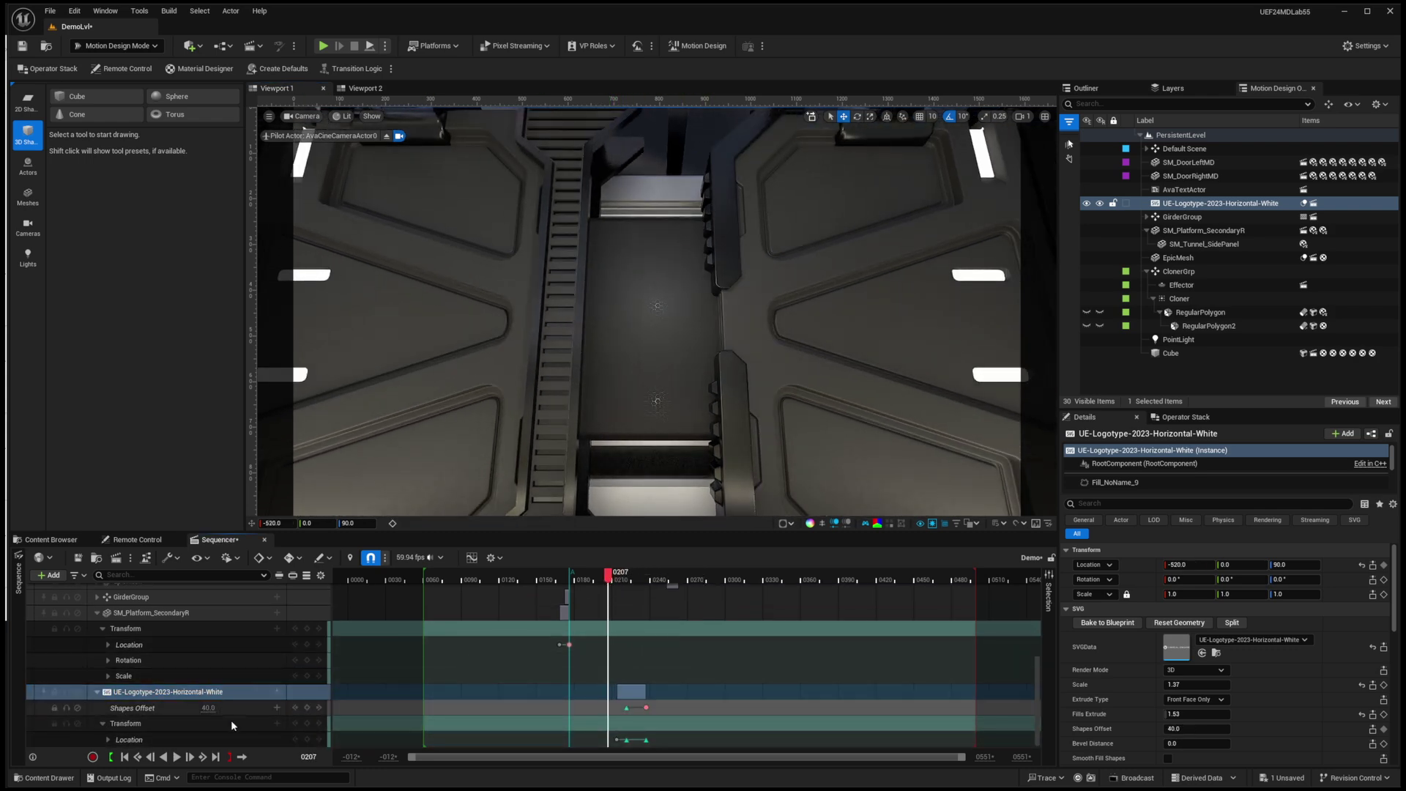
{"action": "left_click", "coordinate": [108, 739]}
{"action": "scroll", "coordinate": [227, 693], "scroll_direction": "down", "scroll_amount": 3}
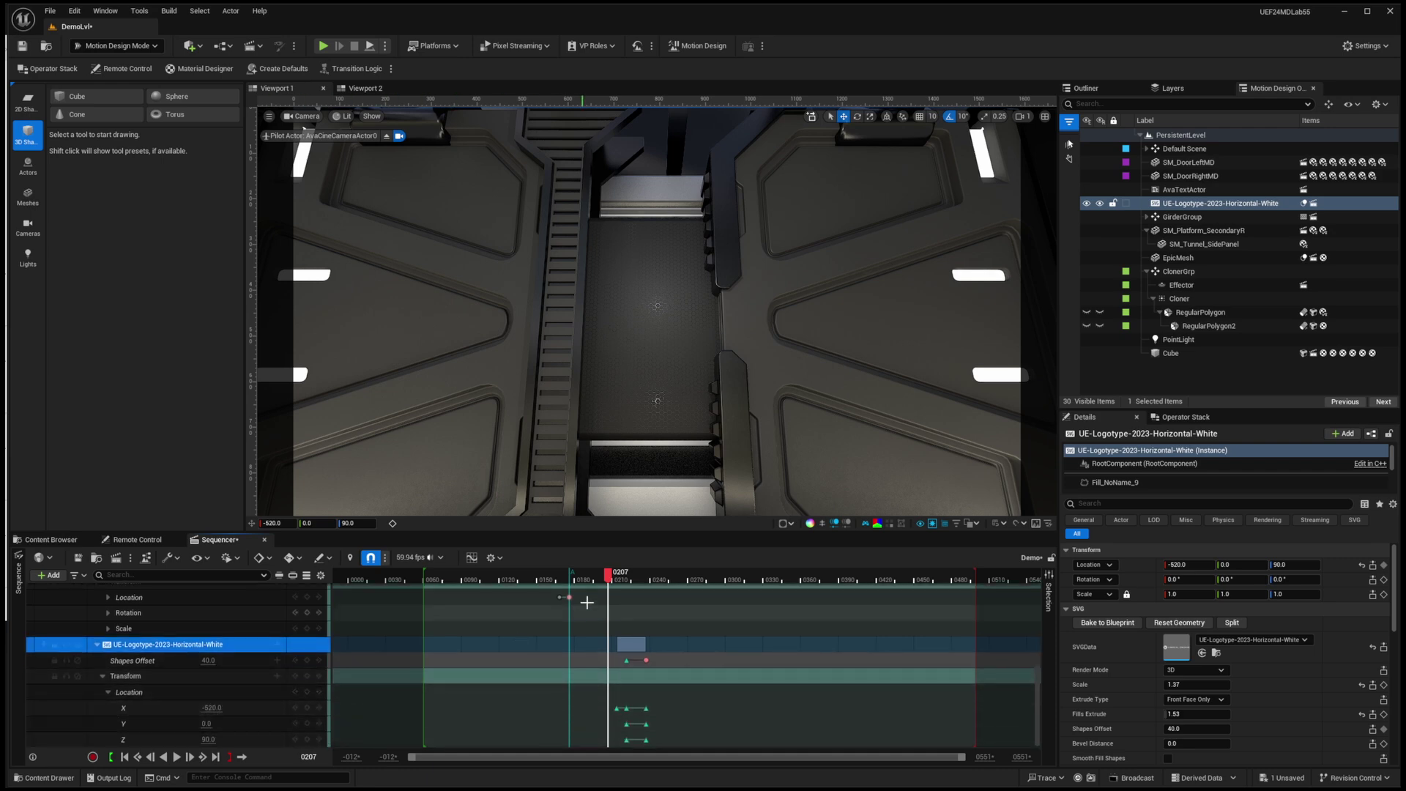
Scrub the sequence from frame 211 to 251 to preview the logo's letters assembling on the platform.
{"action": "left_click", "coordinate": [615, 578]}
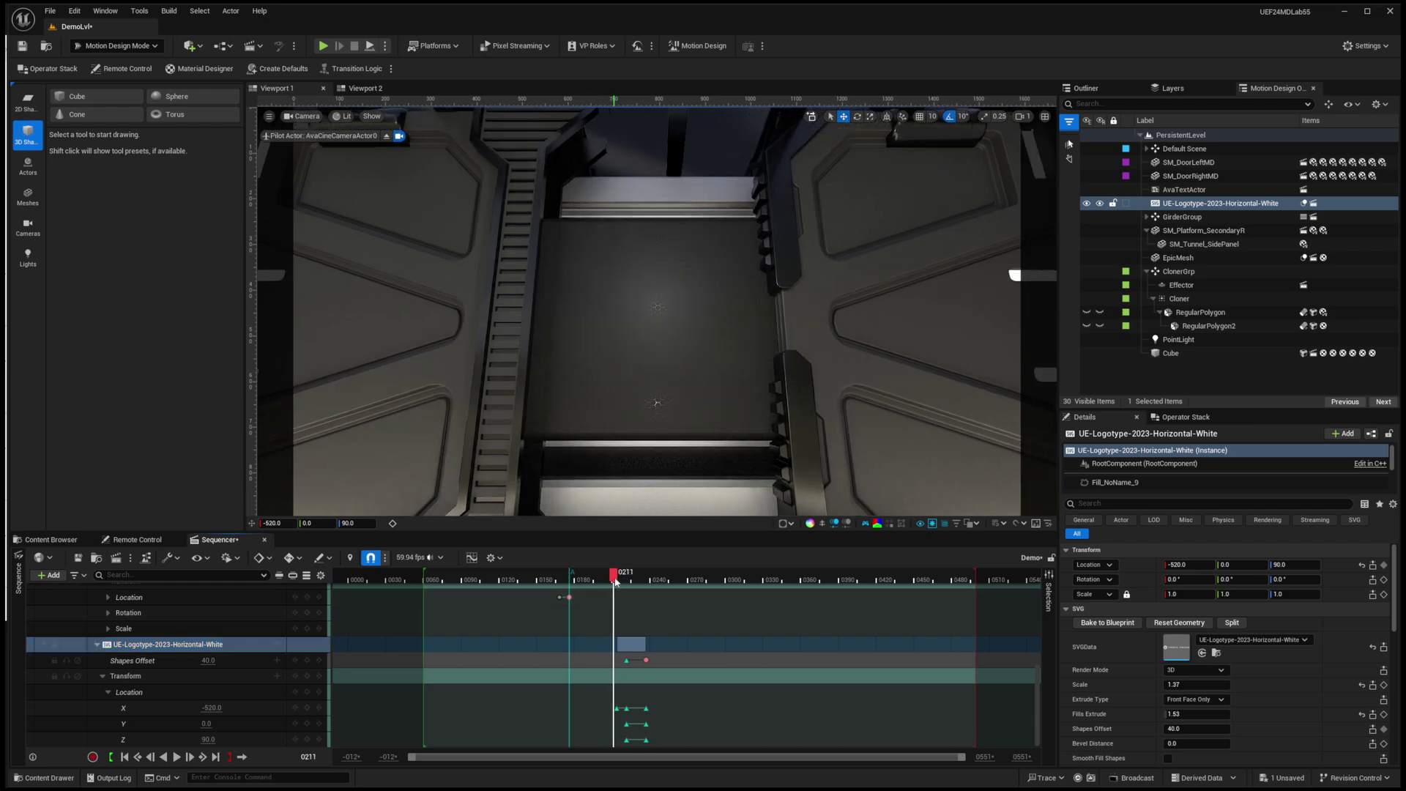
{"action": "left_click_drag", "start_coordinate": [615, 581], "coordinate": [628, 580]}
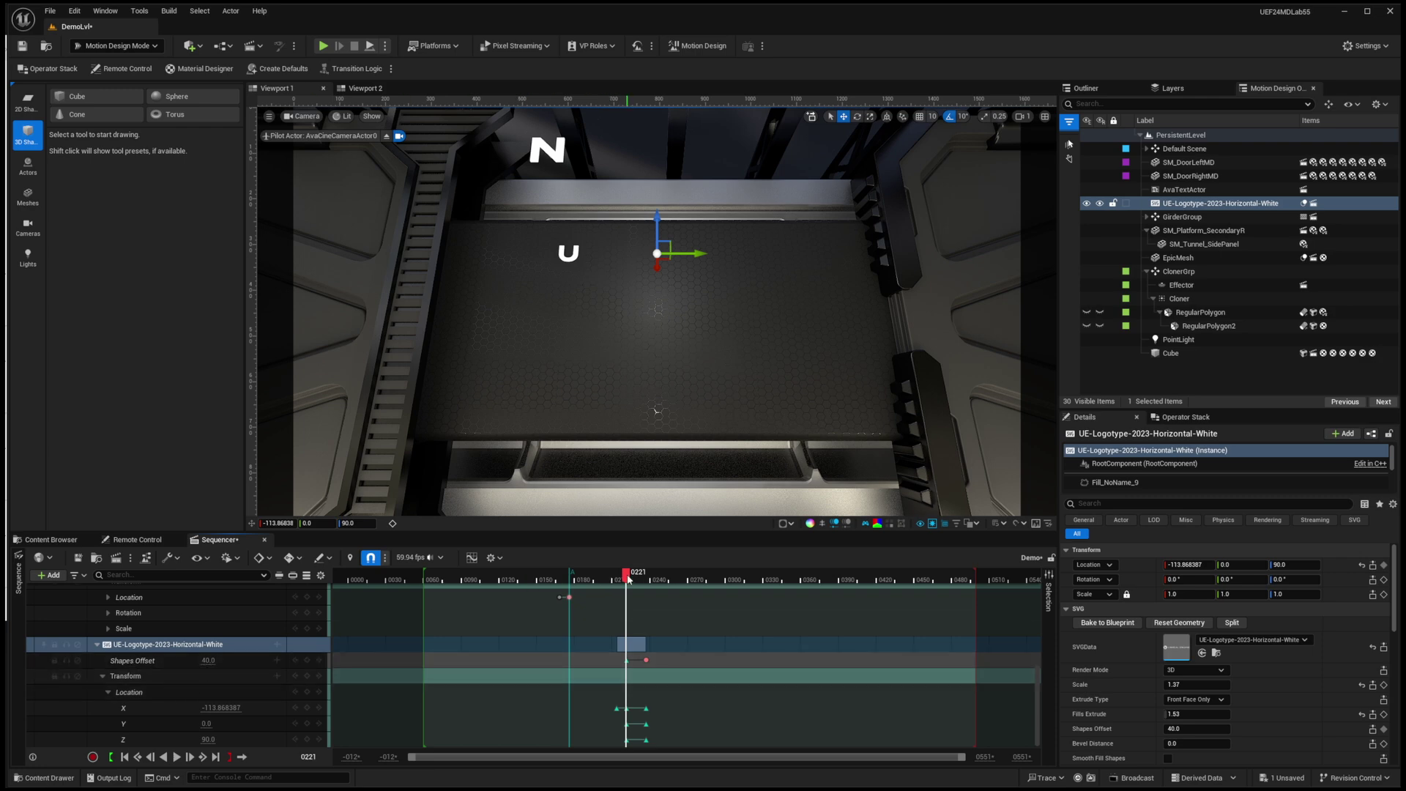
{"action": "left_click_drag", "start_coordinate": [628, 579], "coordinate": [663, 578]}
Review the Motion Design text's character transform settings and show its Location Progress and Kerning tracks in the sequence.
{"action": "left_click", "coordinate": [611, 299]}
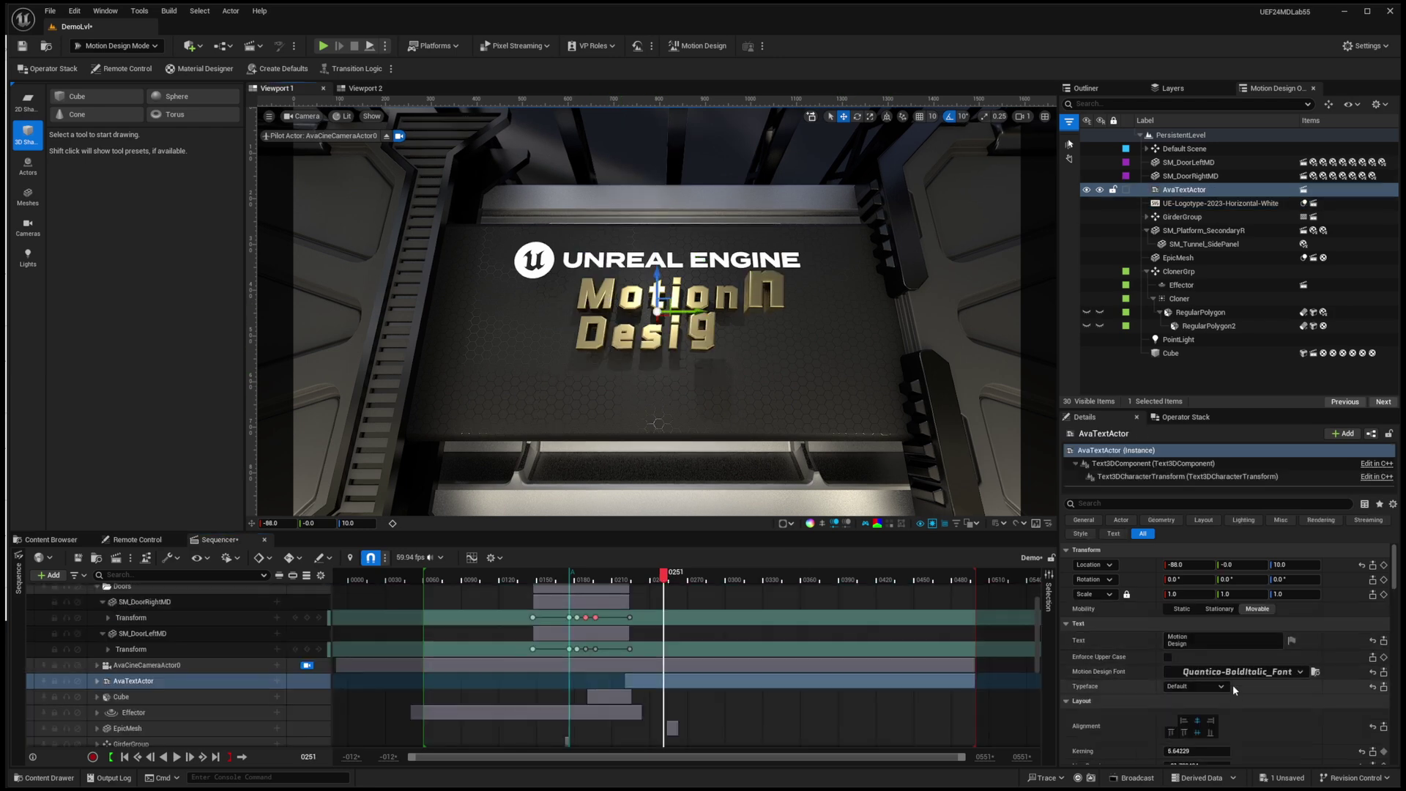
{"action": "scroll", "coordinate": [1172, 676], "scroll_direction": "down", "scroll_amount": 3}
{"action": "scroll", "coordinate": [1174, 677], "scroll_direction": "down", "scroll_amount": 4}
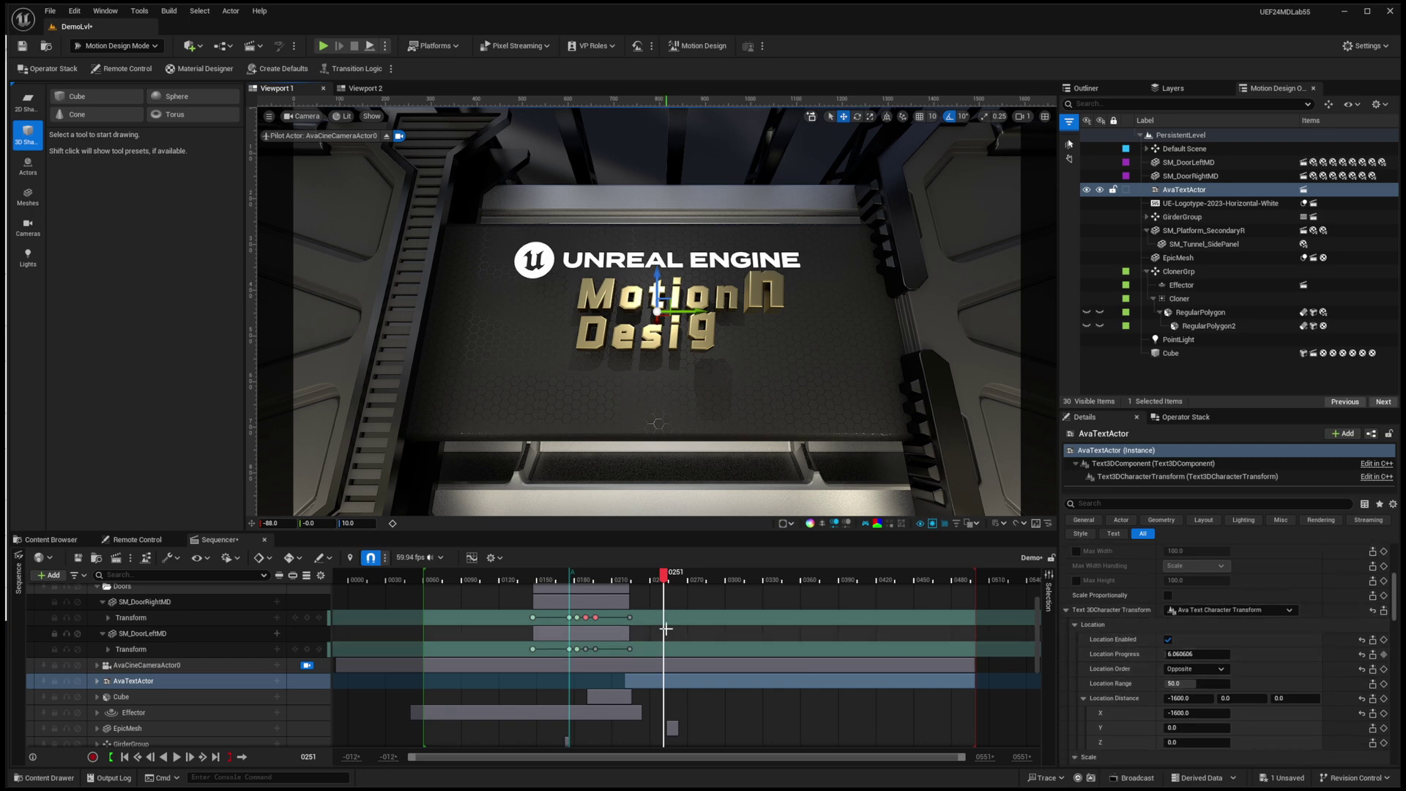
{"action": "left_click", "coordinate": [99, 682]}
{"action": "scroll", "coordinate": [196, 670], "scroll_direction": "down", "scroll_amount": 3}
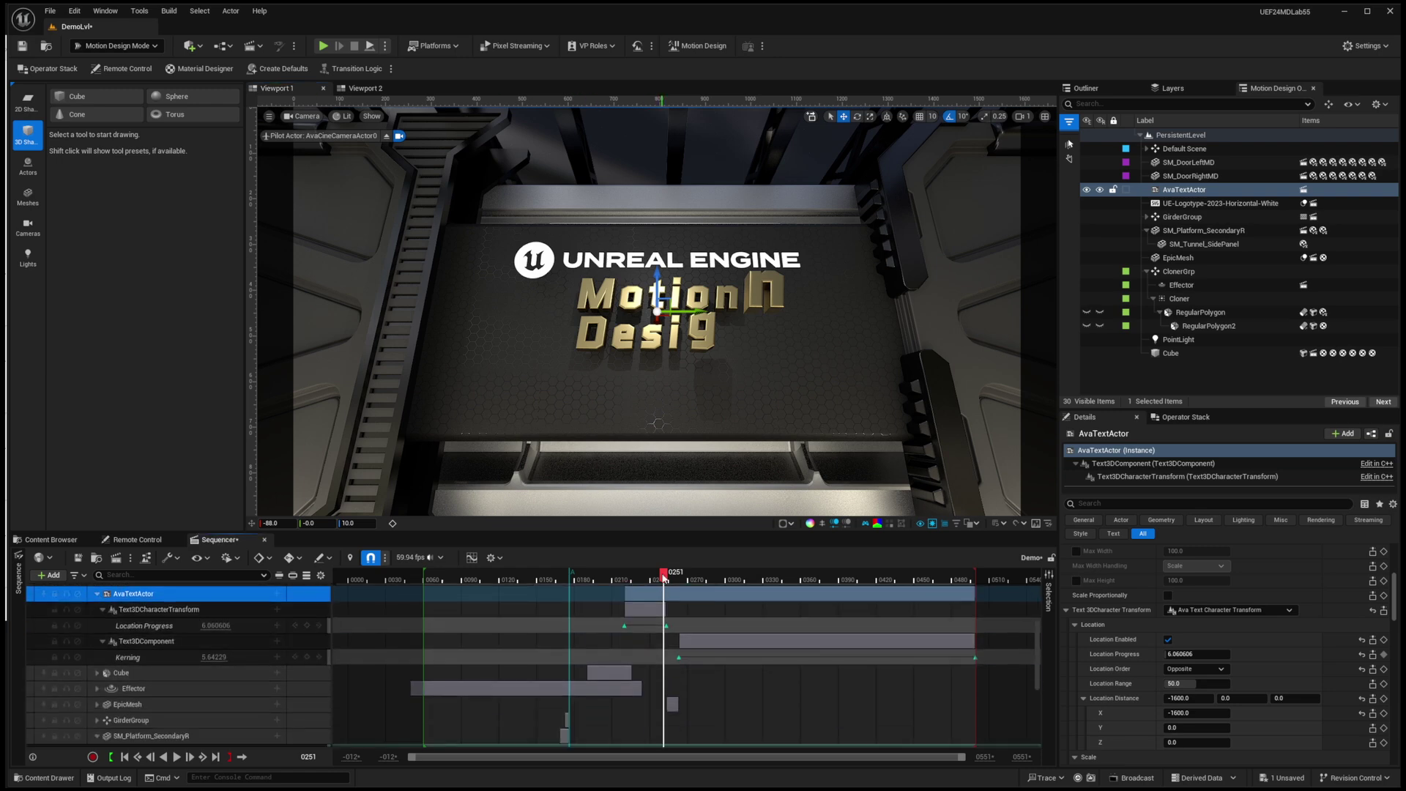
Scrub the sequence between frames 254 and 267 to examine the text's Location Progress and Kerning animation.
{"action": "mouse_move", "coordinate": [663, 578]}
{"action": "left_mouse_down"}
{"action": "mouse_move", "coordinate": [628, 577]}
{"action": "mouse_move", "coordinate": [668, 582]}
{"action": "left_mouse_up"}
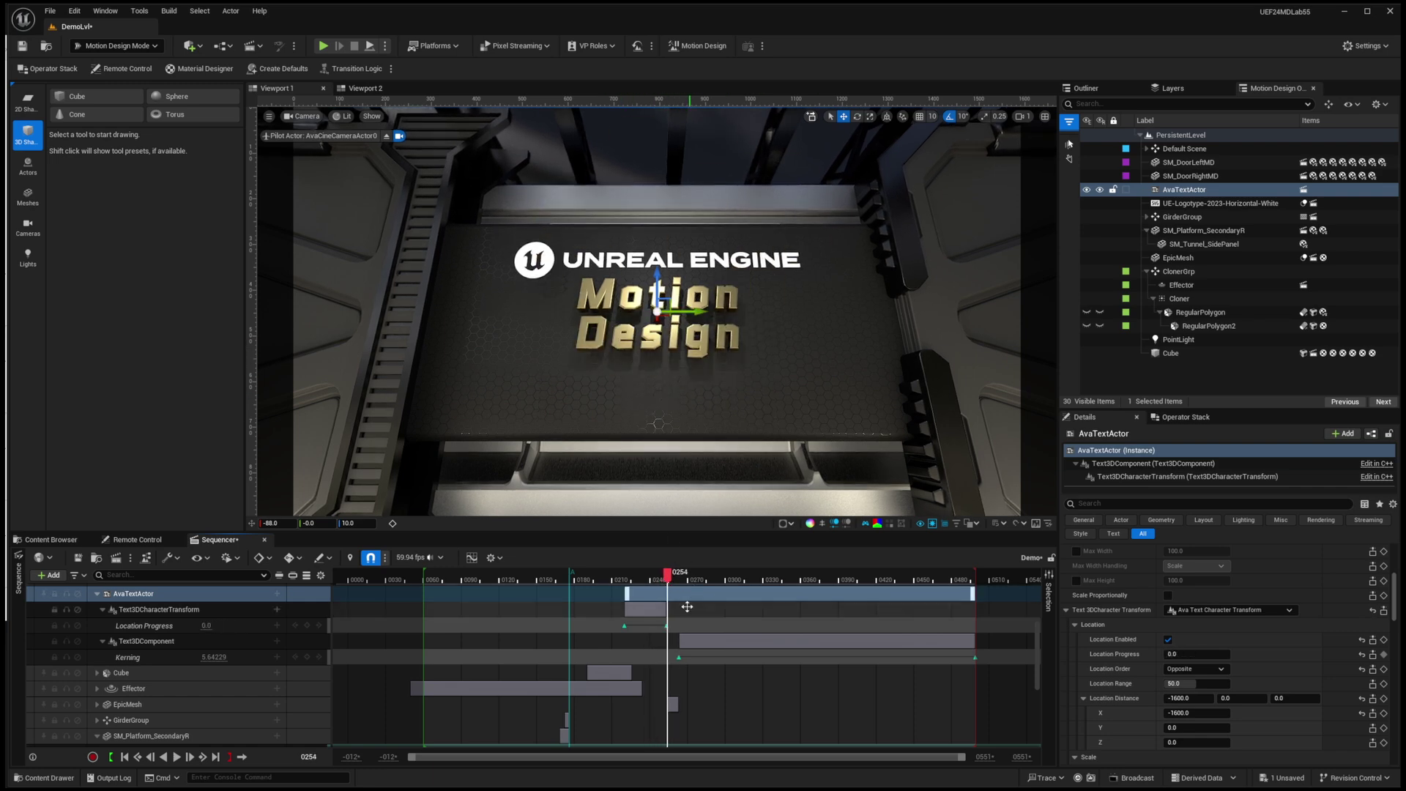
{"action": "mouse_move", "coordinate": [670, 582]}
{"action": "left_mouse_down"}
{"action": "mouse_move", "coordinate": [636, 579]}
{"action": "mouse_move", "coordinate": [674, 577]}
{"action": "left_mouse_up"}
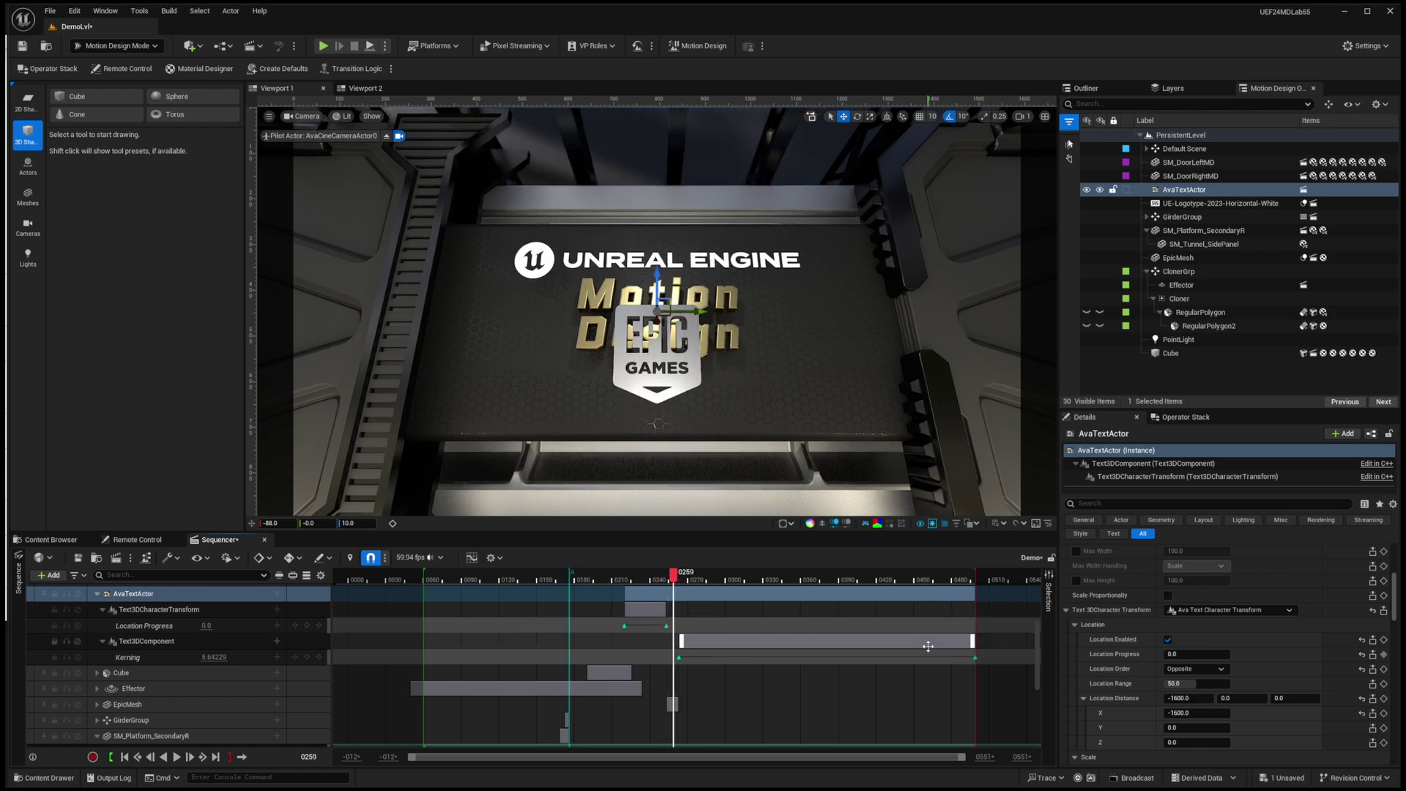
{"action": "scroll", "coordinate": [1145, 629], "scroll_direction": "up", "scroll_amount": 3}
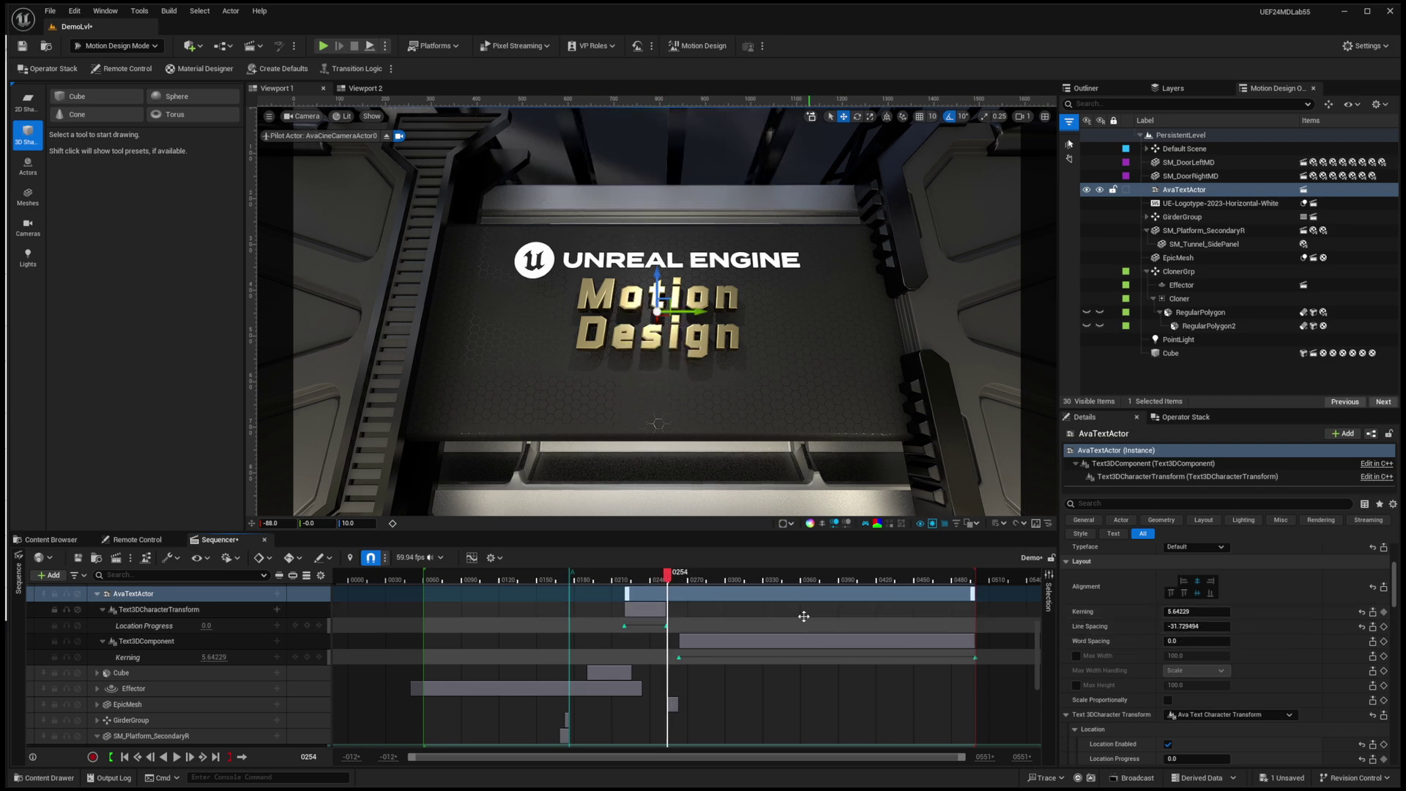
{"action": "left_click_drag", "start_coordinate": [671, 575], "coordinate": [684, 622]}
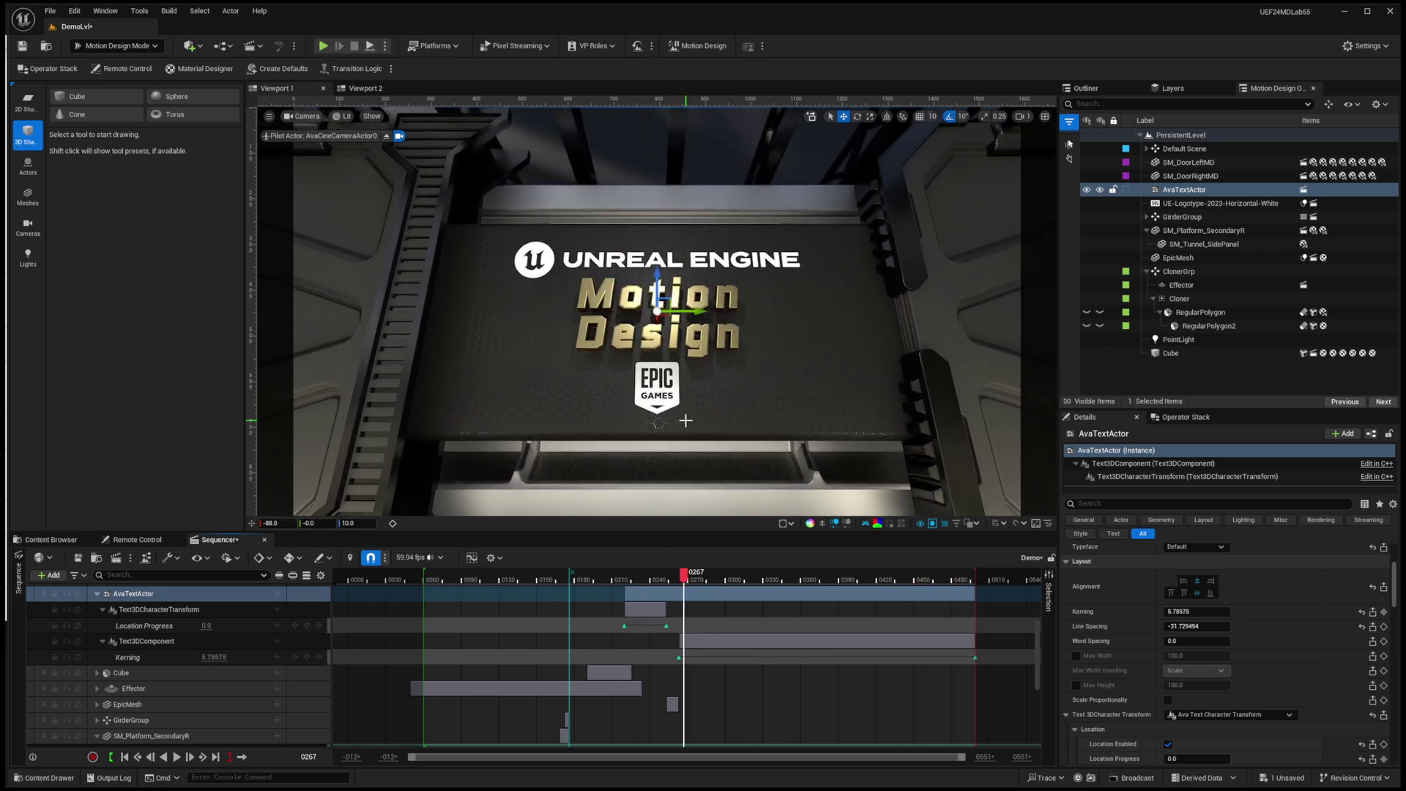
Look at the StaticMesh asset in the Assets content folder.
{"action": "left_click", "coordinate": [51, 539]}
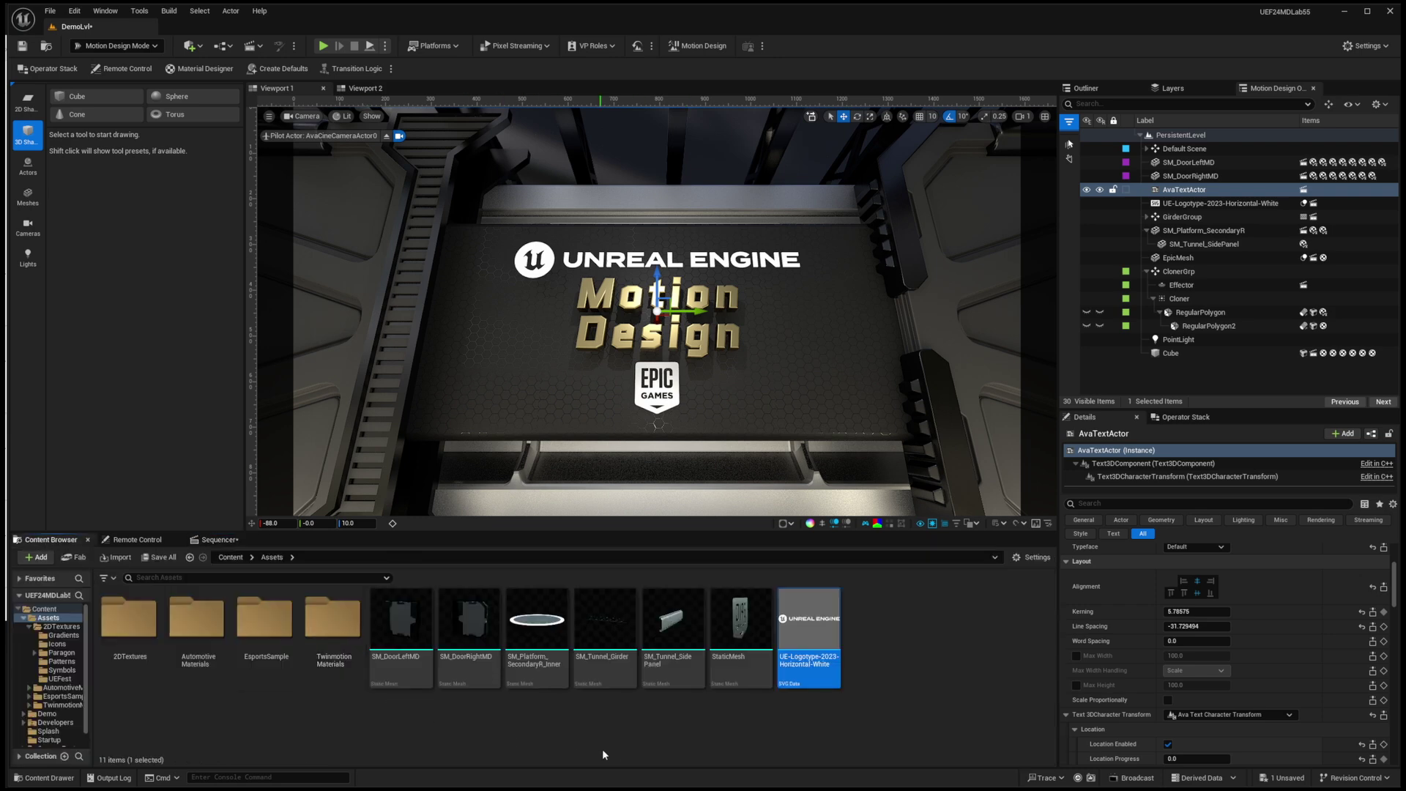
{"action": "left_click", "coordinate": [741, 630]}
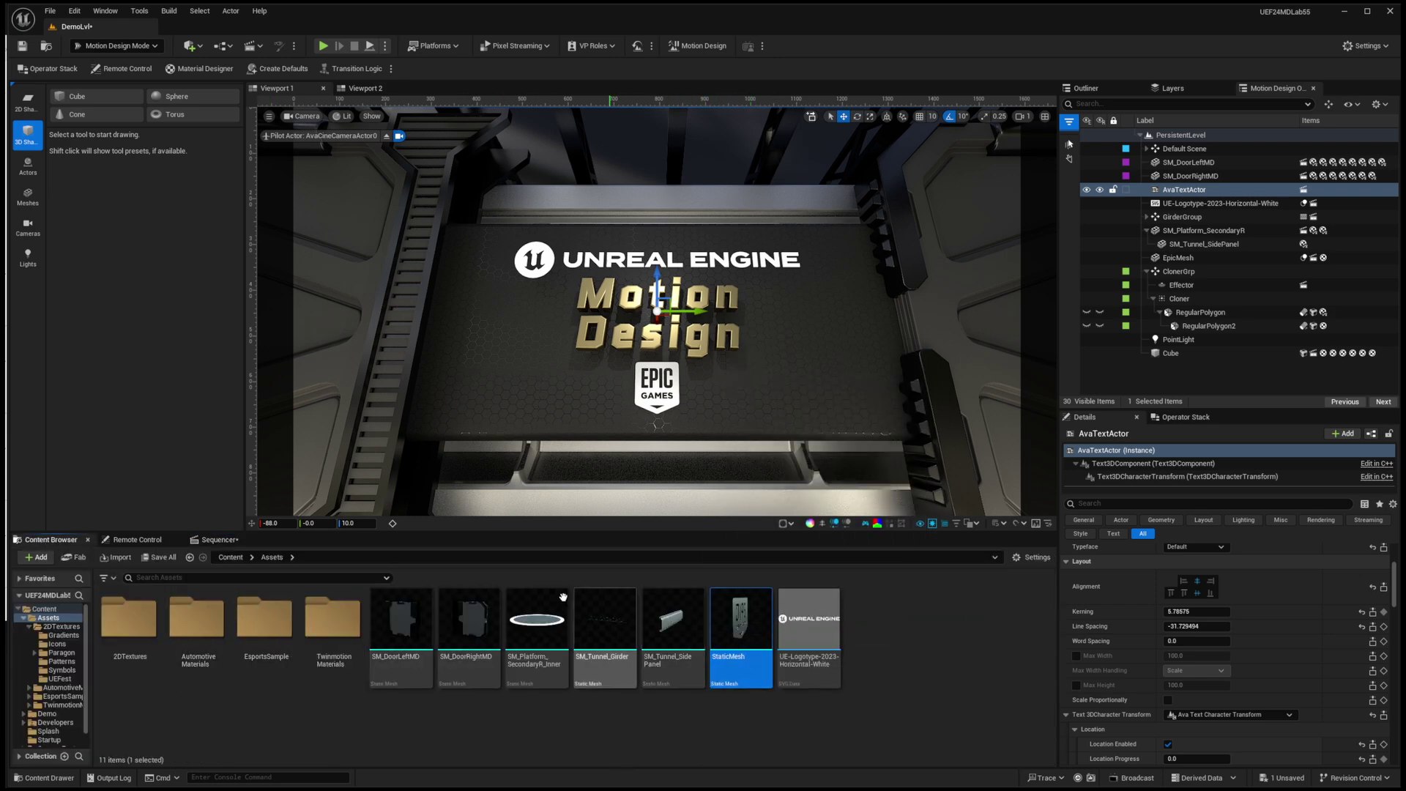
Play the sequence to preview the title's kerning animation, and bring the playhead back to frame 273.
{"action": "left_click", "coordinate": [219, 539]}
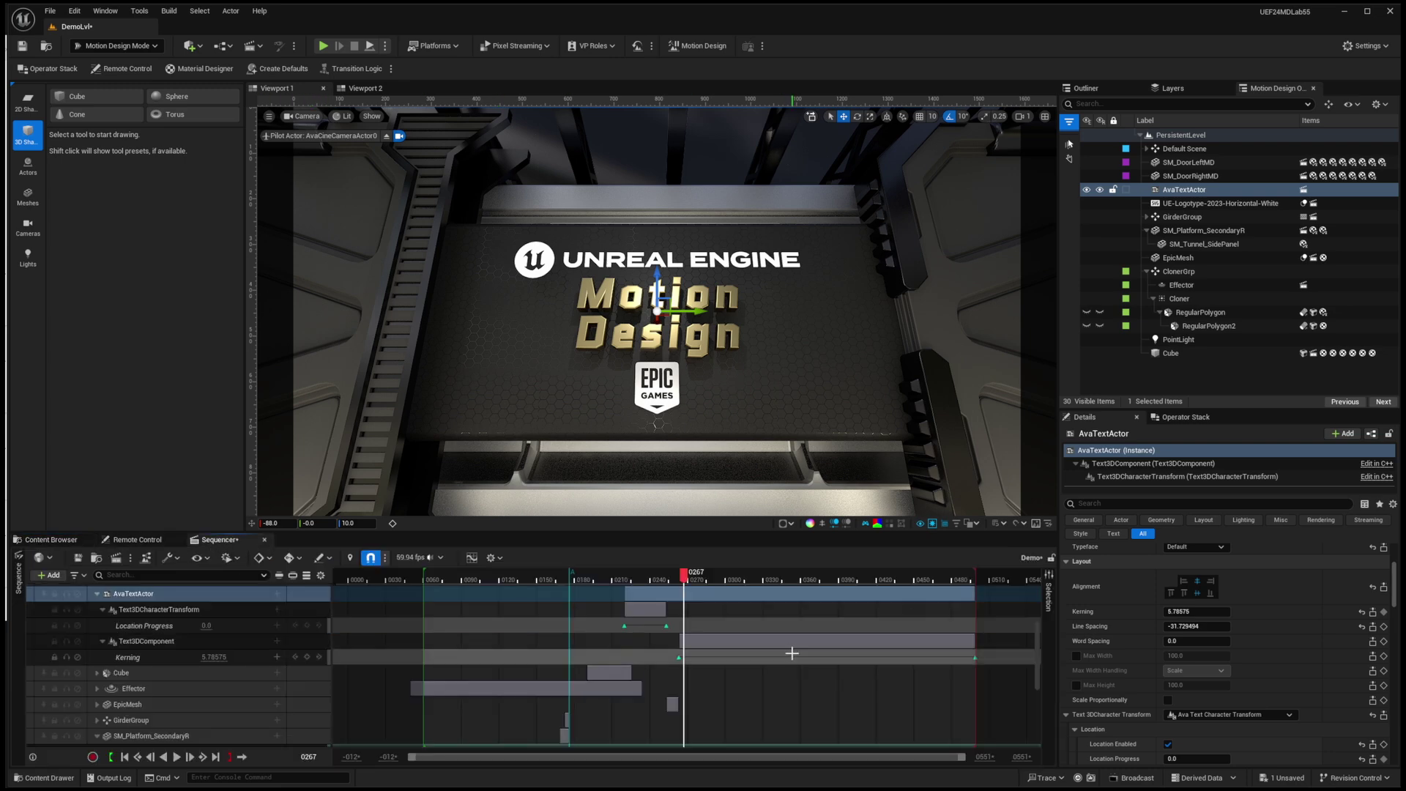
{"action": "key", "text": "space"}
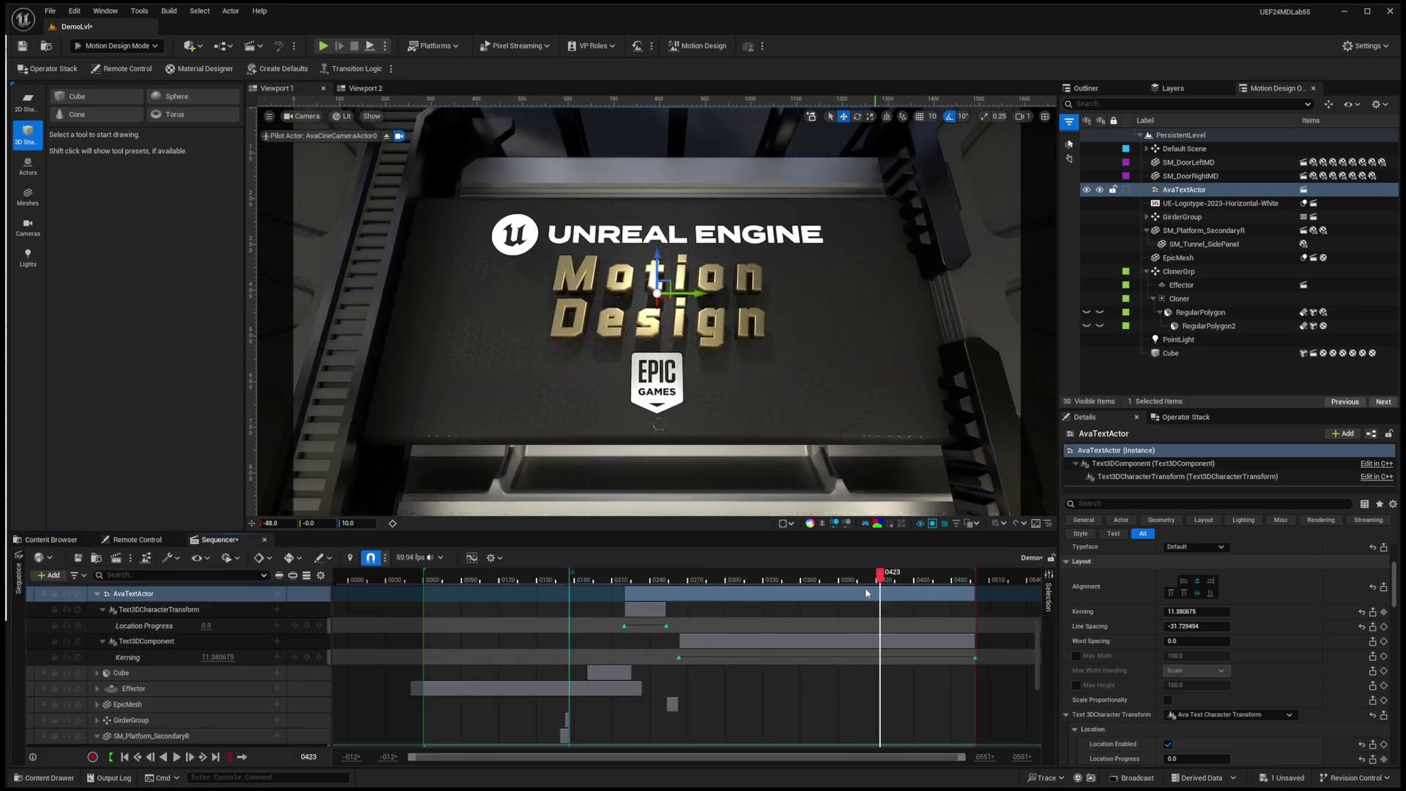
{"action": "left_click_drag", "start_coordinate": [819, 593], "coordinate": [690, 628]}
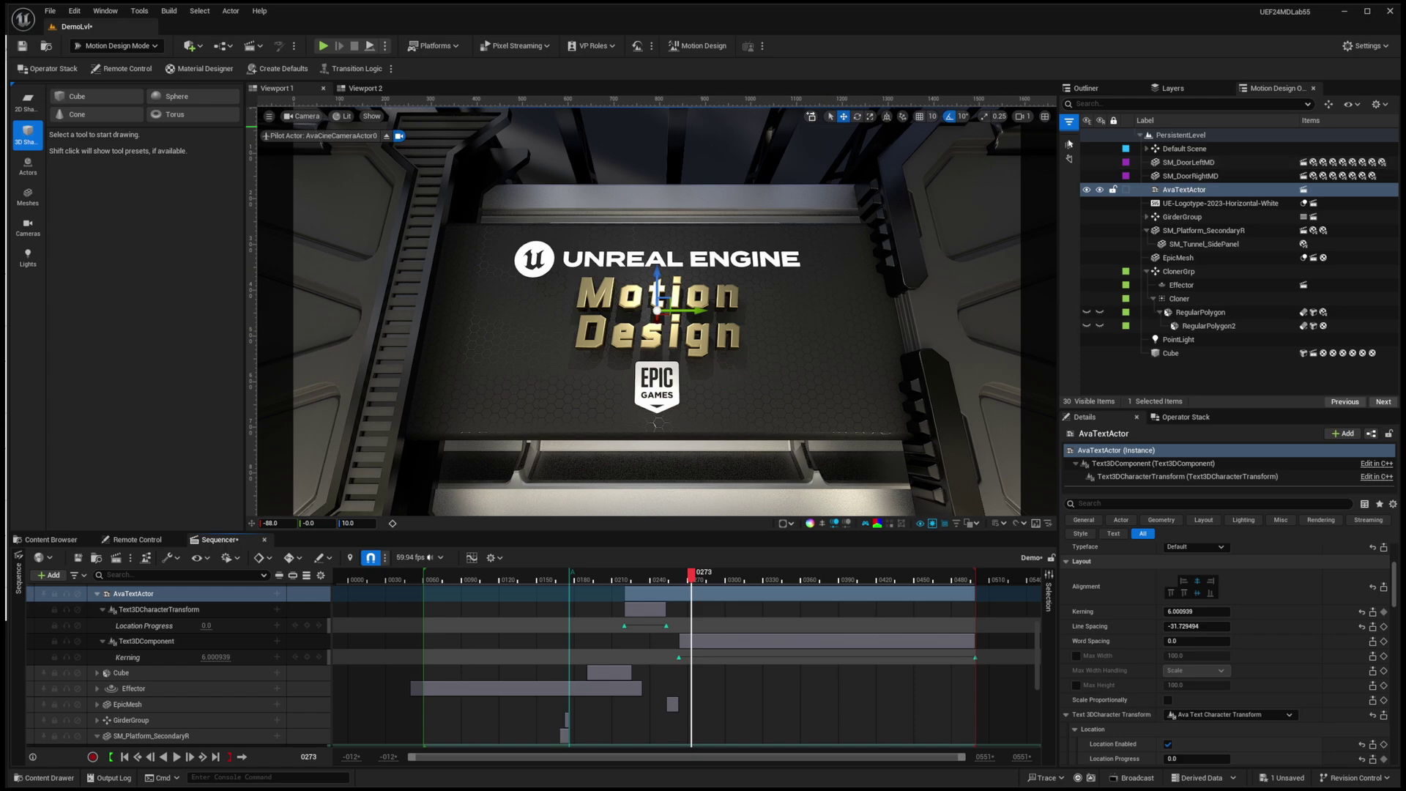
Switch to the web browser and filter the Learn Unreal Engine library by the keyword "Motion Design".
{"action": "key", "text": "alt+Tab"}
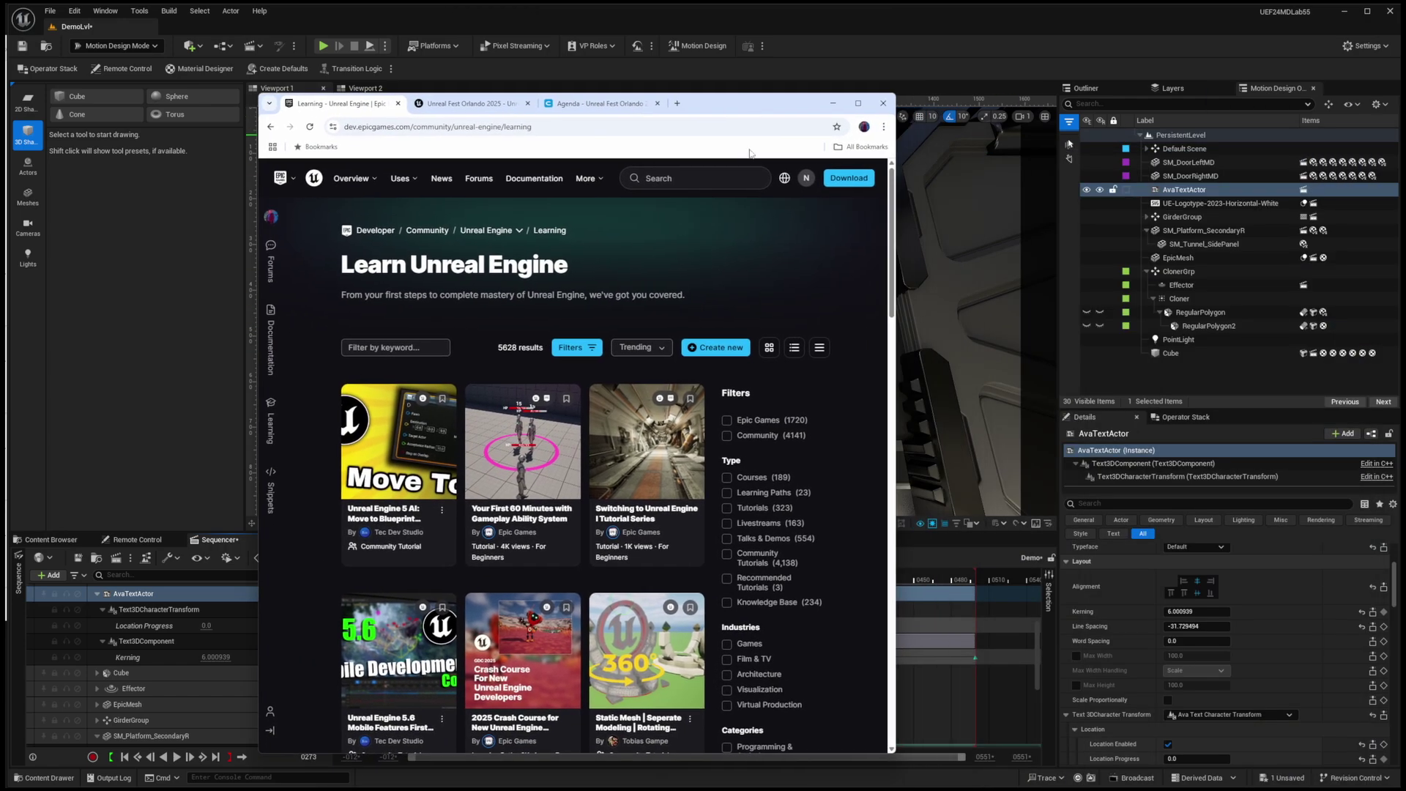
{"action": "left_click_drag", "start_coordinate": [897, 332], "coordinate": [936, 332]}
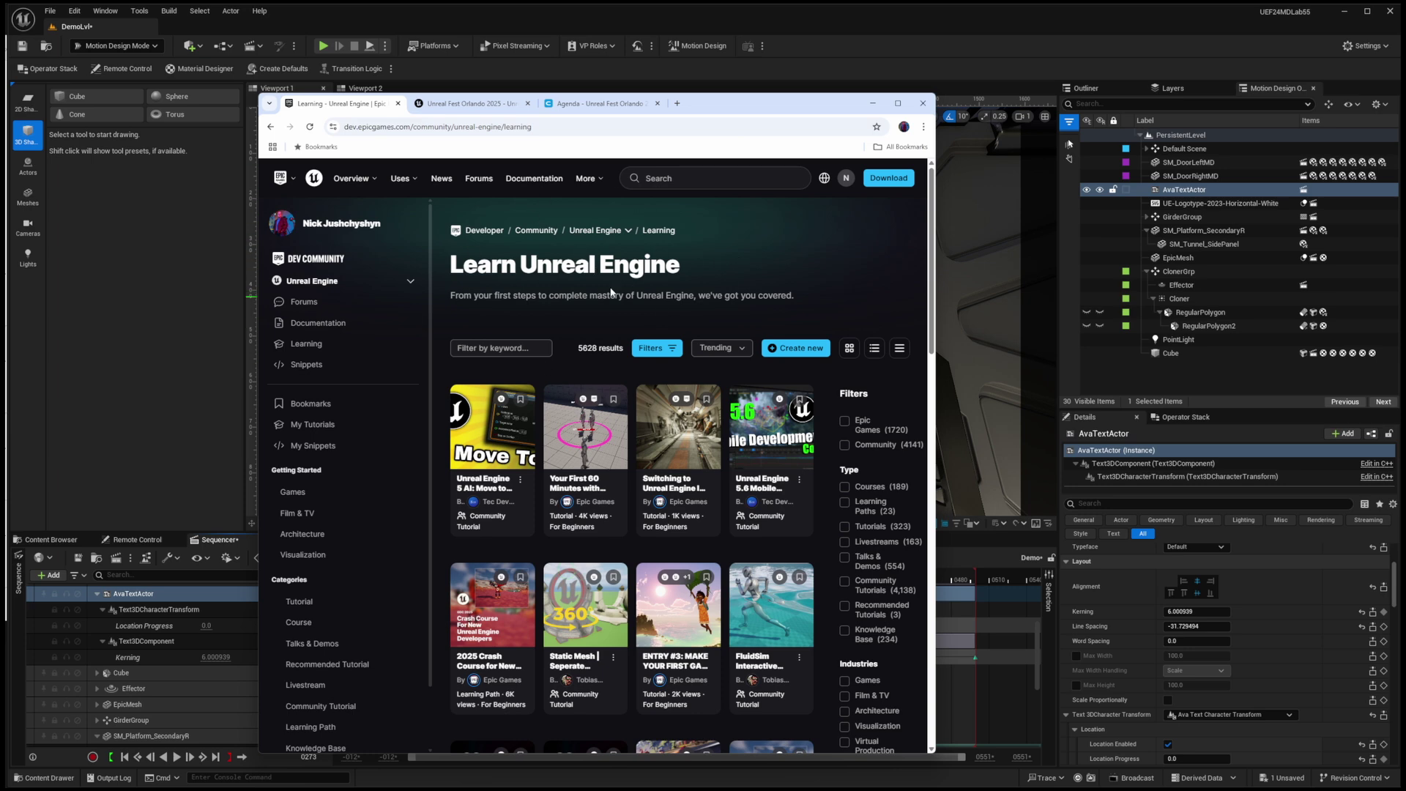
{"action": "left_click", "coordinate": [492, 349]}
{"action": "type", "text": "Motion Design"}
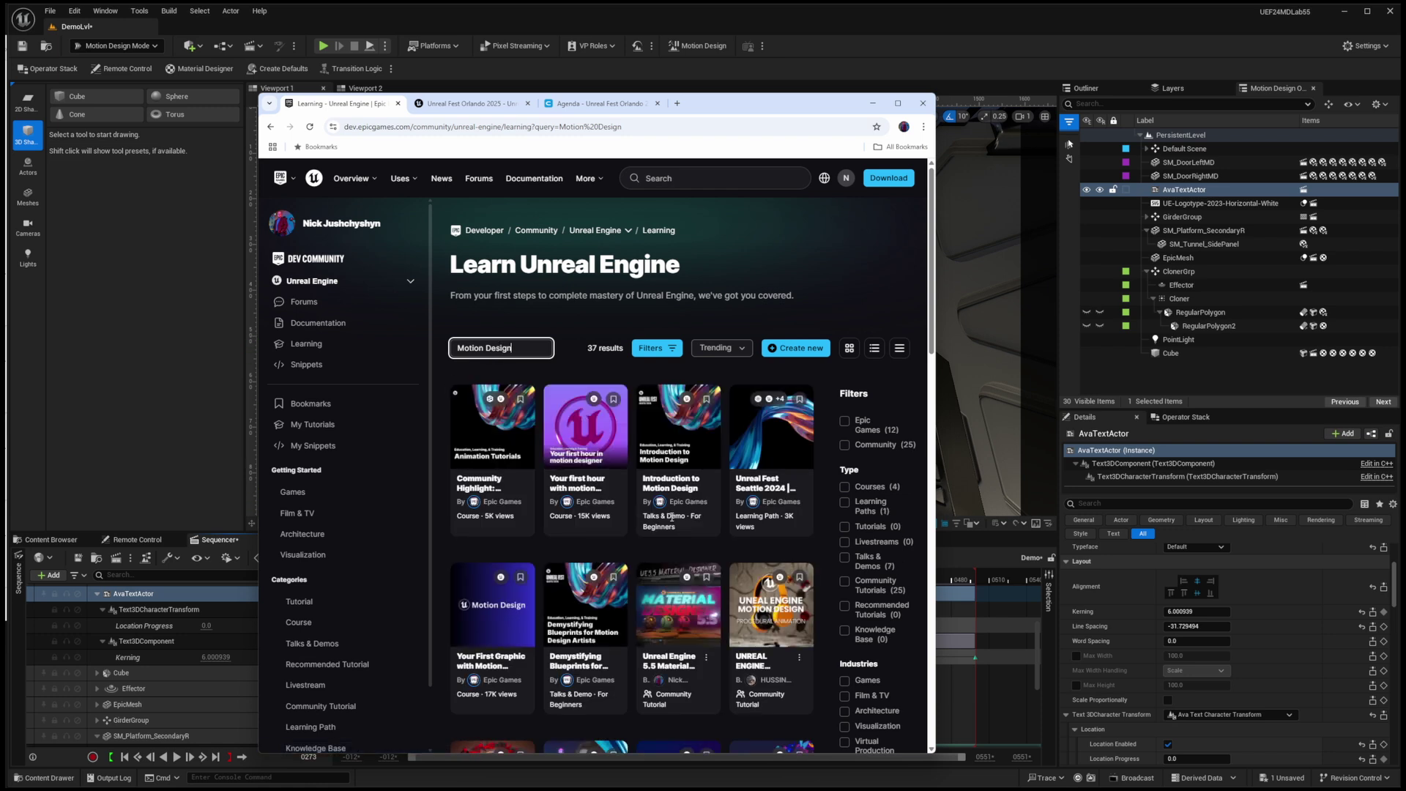
Open the Introduction to Motion Design talk and look through its project files link and the Part 1 and Part 2 videos.
{"action": "left_click", "coordinate": [667, 433]}
{"action": "left_click_drag", "start_coordinate": [937, 449], "coordinate": [1157, 440]}
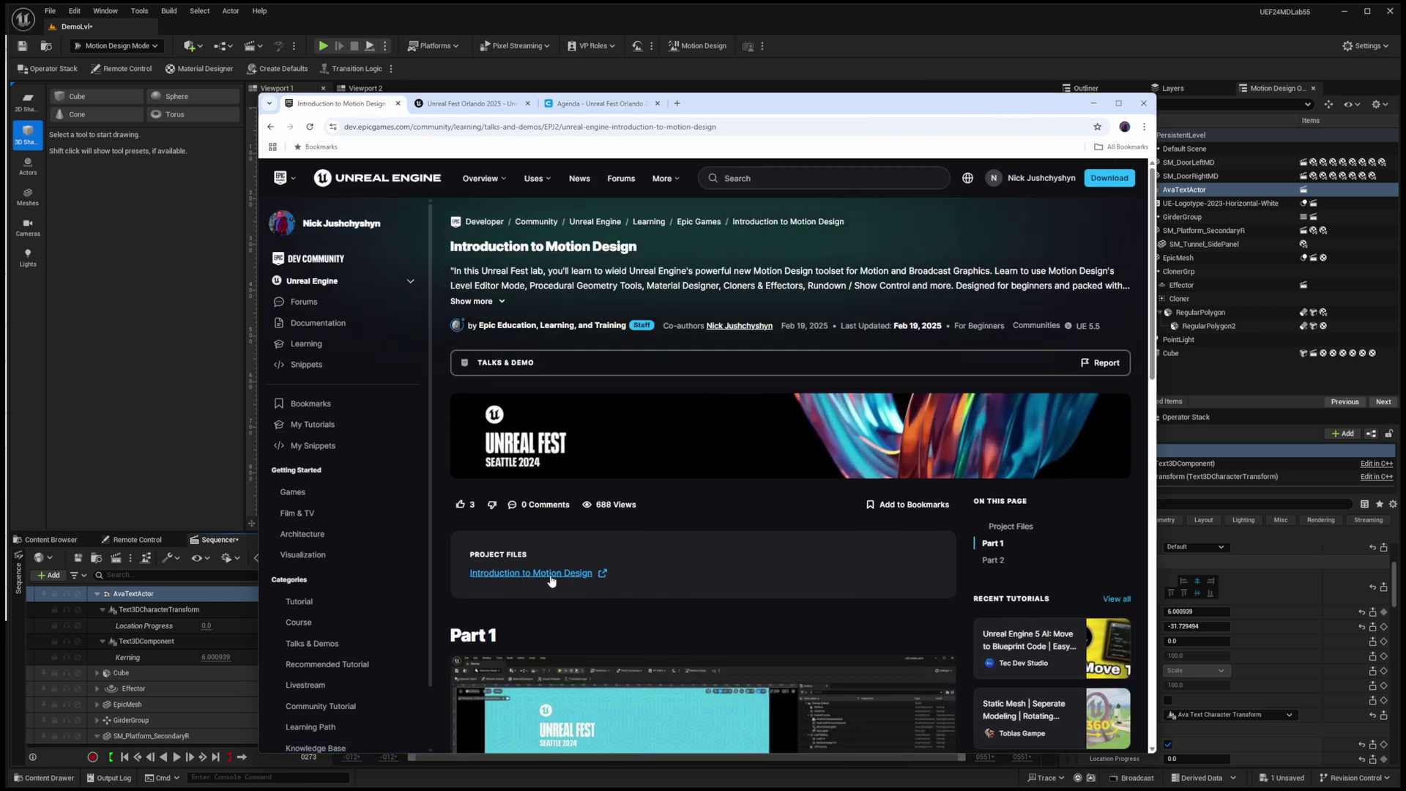
{"action": "scroll", "coordinate": [698, 540], "scroll_direction": "down", "scroll_amount": 6}
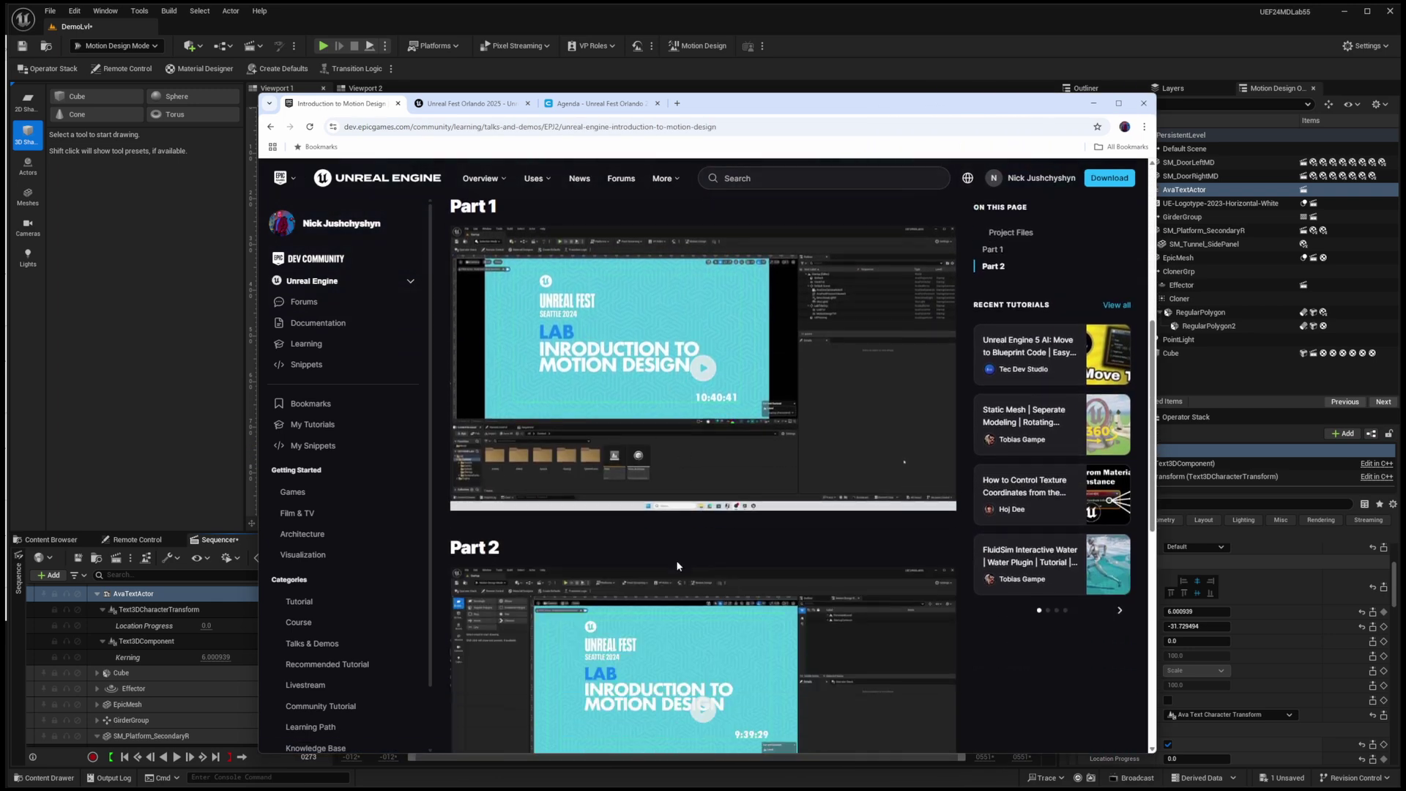
{"action": "scroll", "coordinate": [661, 587], "scroll_direction": "up", "scroll_amount": 2}
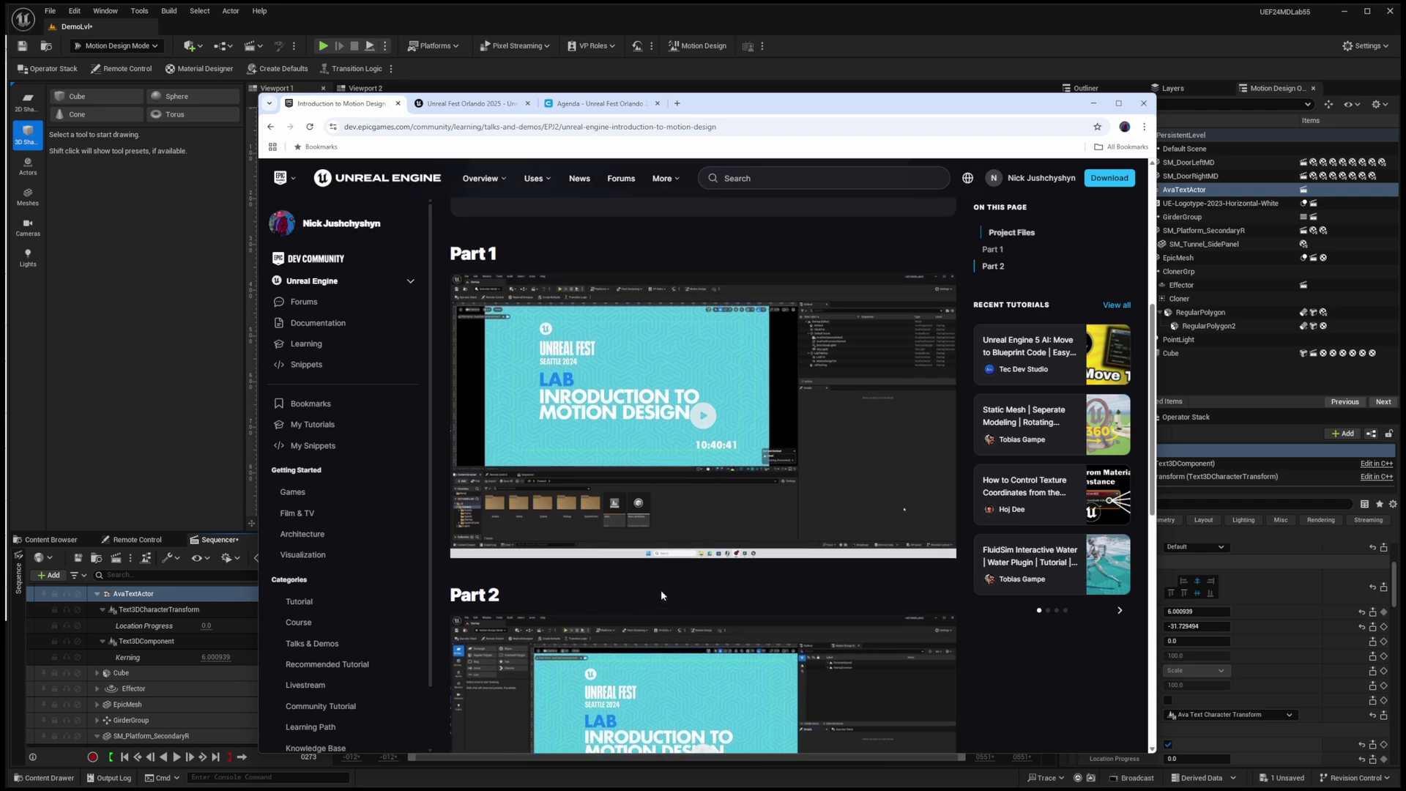
{"action": "scroll", "coordinate": [679, 529], "scroll_direction": "down", "scroll_amount": 5}
{"action": "scroll", "coordinate": [678, 544], "scroll_direction": "up", "scroll_amount": 5}
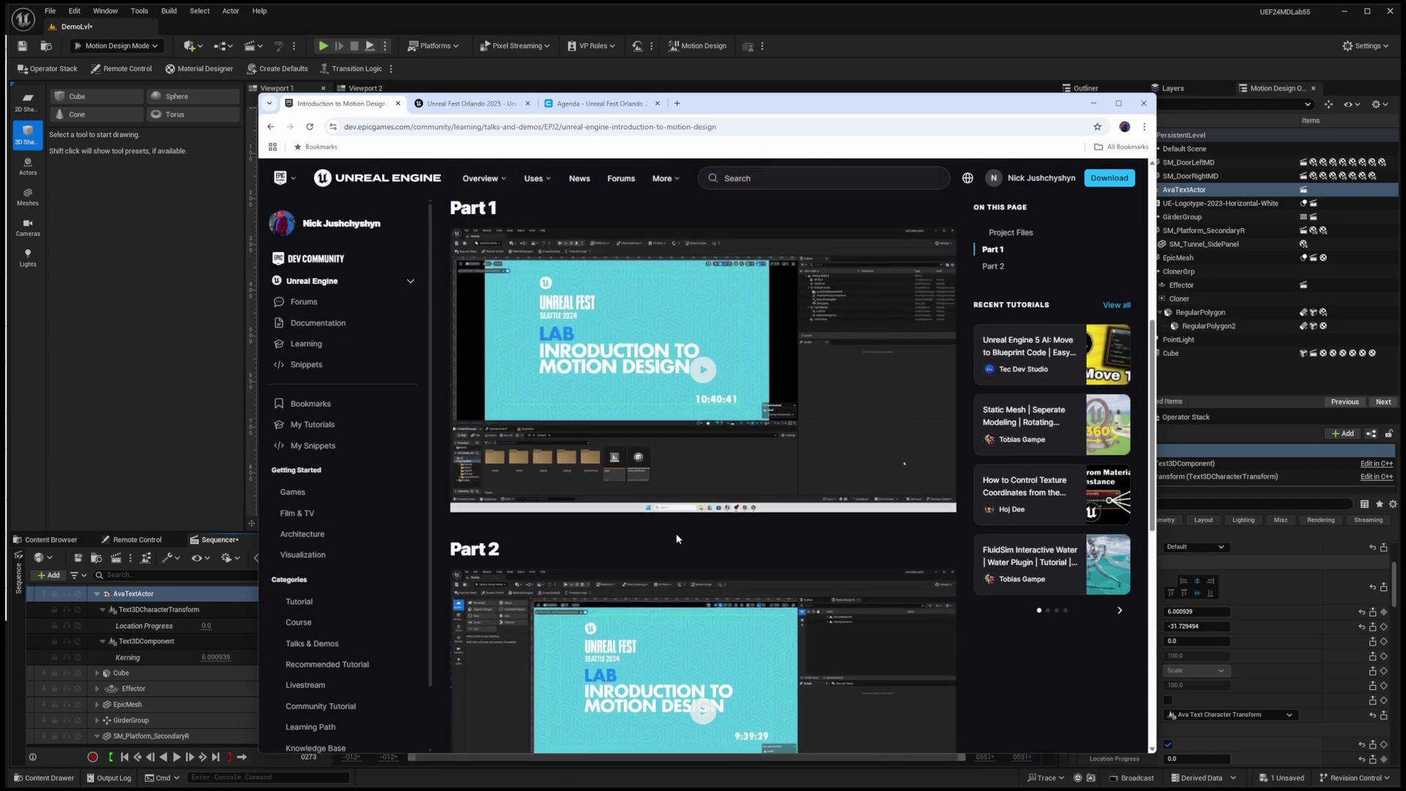
{"action": "scroll", "coordinate": [689, 565], "scroll_direction": "up", "scroll_amount": 4}
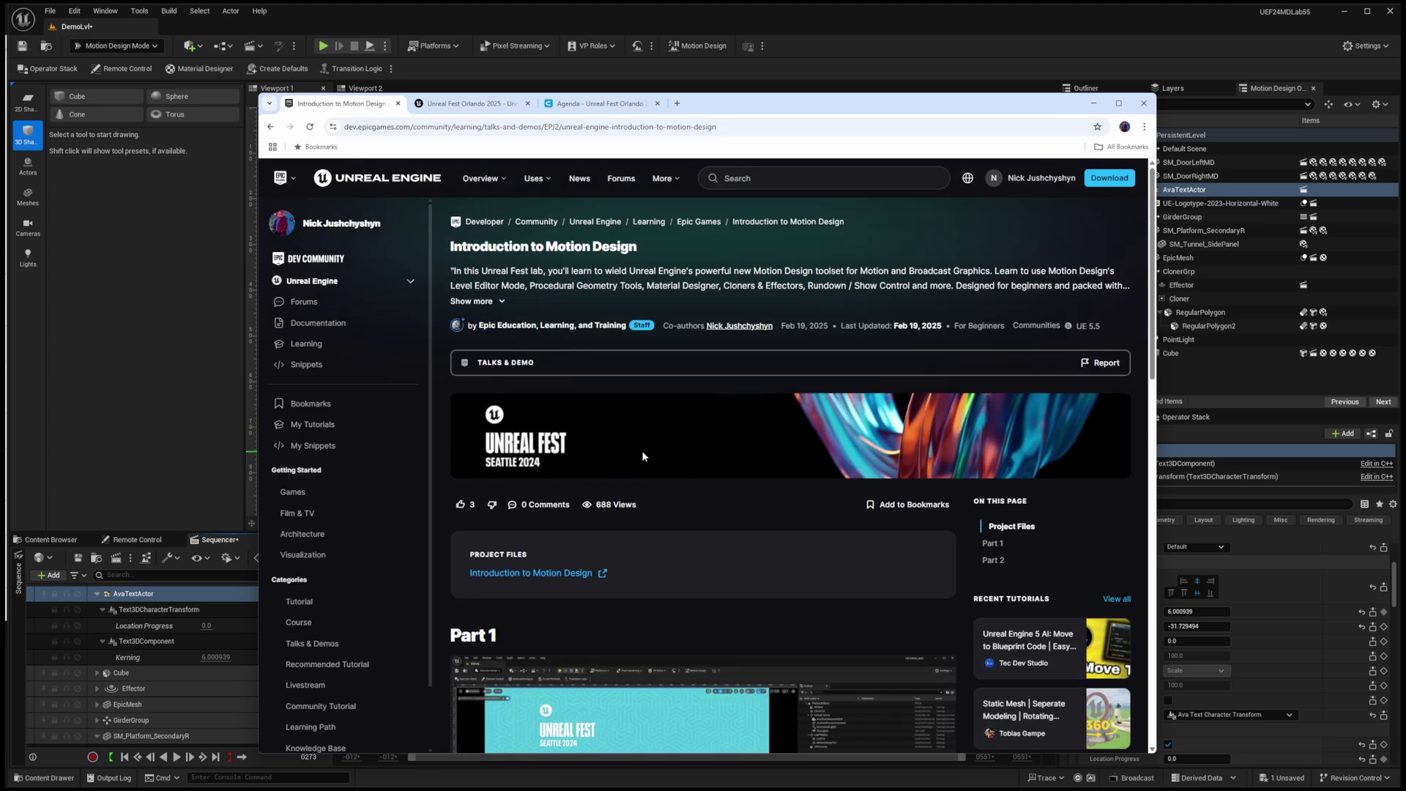
{"action": "scroll", "coordinate": [620, 448], "scroll_direction": "down", "scroll_amount": 2}
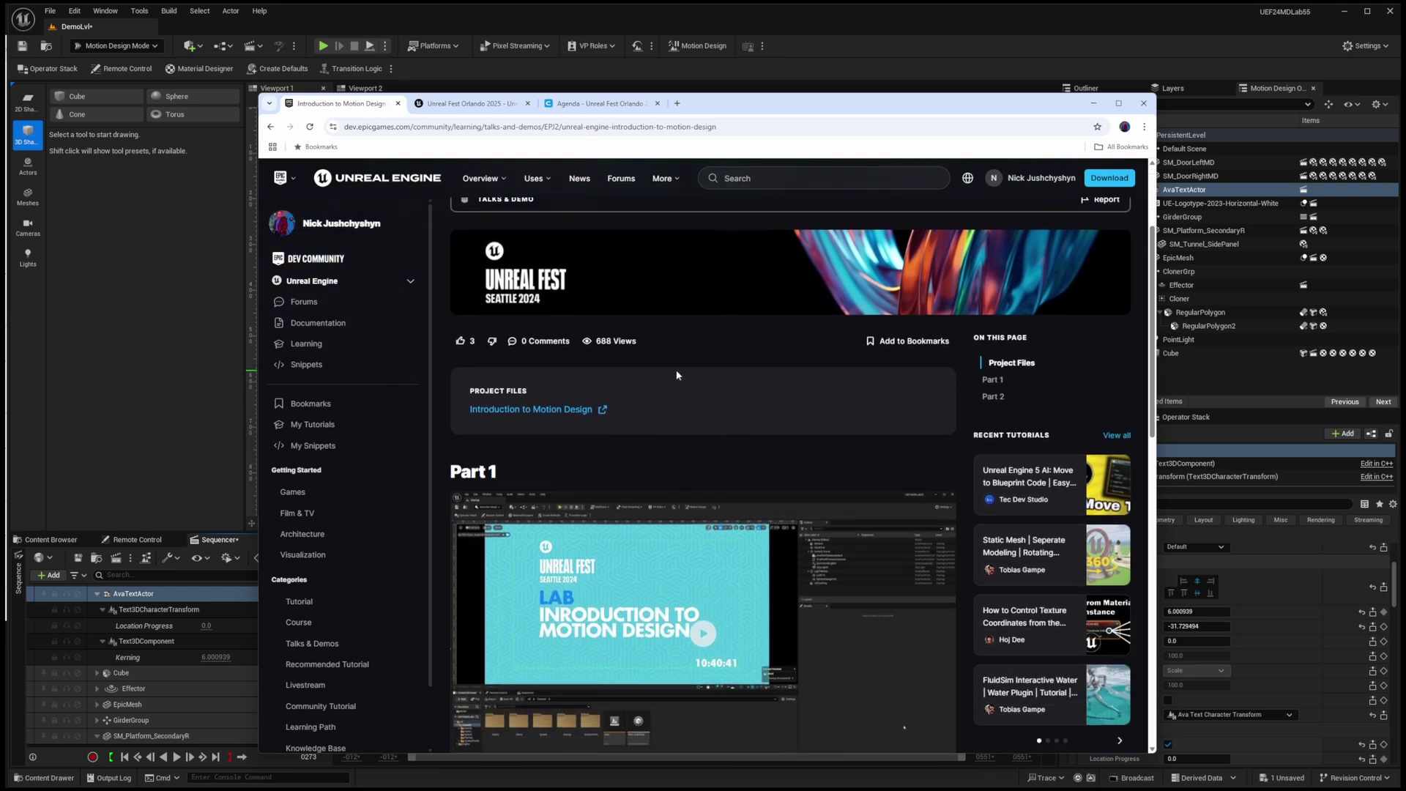
Look through the Unreal Fest Orlando 2025 event page around the State of Unreal and Sessions sections.
{"action": "left_click", "coordinate": [469, 104]}
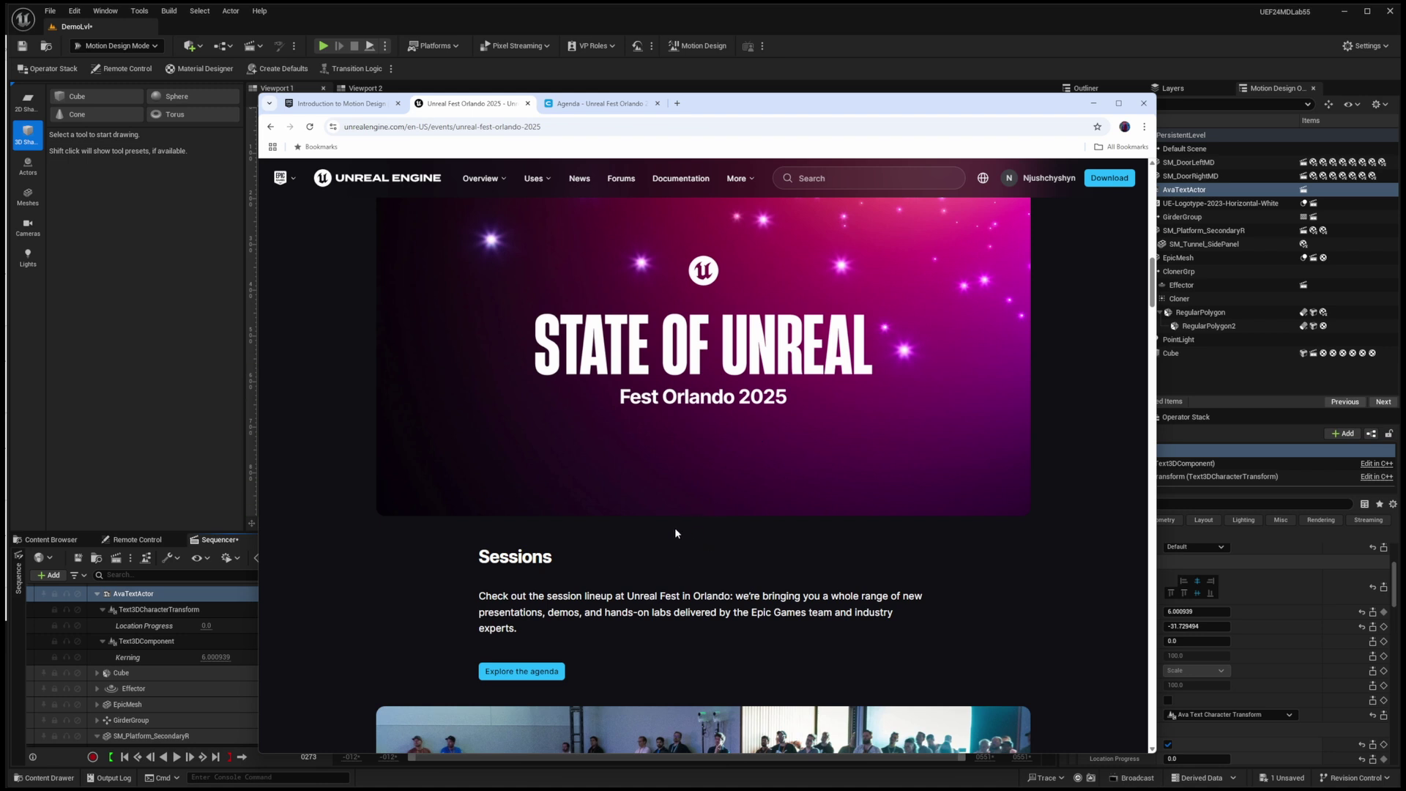
{"action": "scroll", "coordinate": [674, 498], "scroll_direction": "down", "scroll_amount": 2}
{"action": "scroll", "coordinate": [682, 504], "scroll_direction": "up", "scroll_amount": 4}
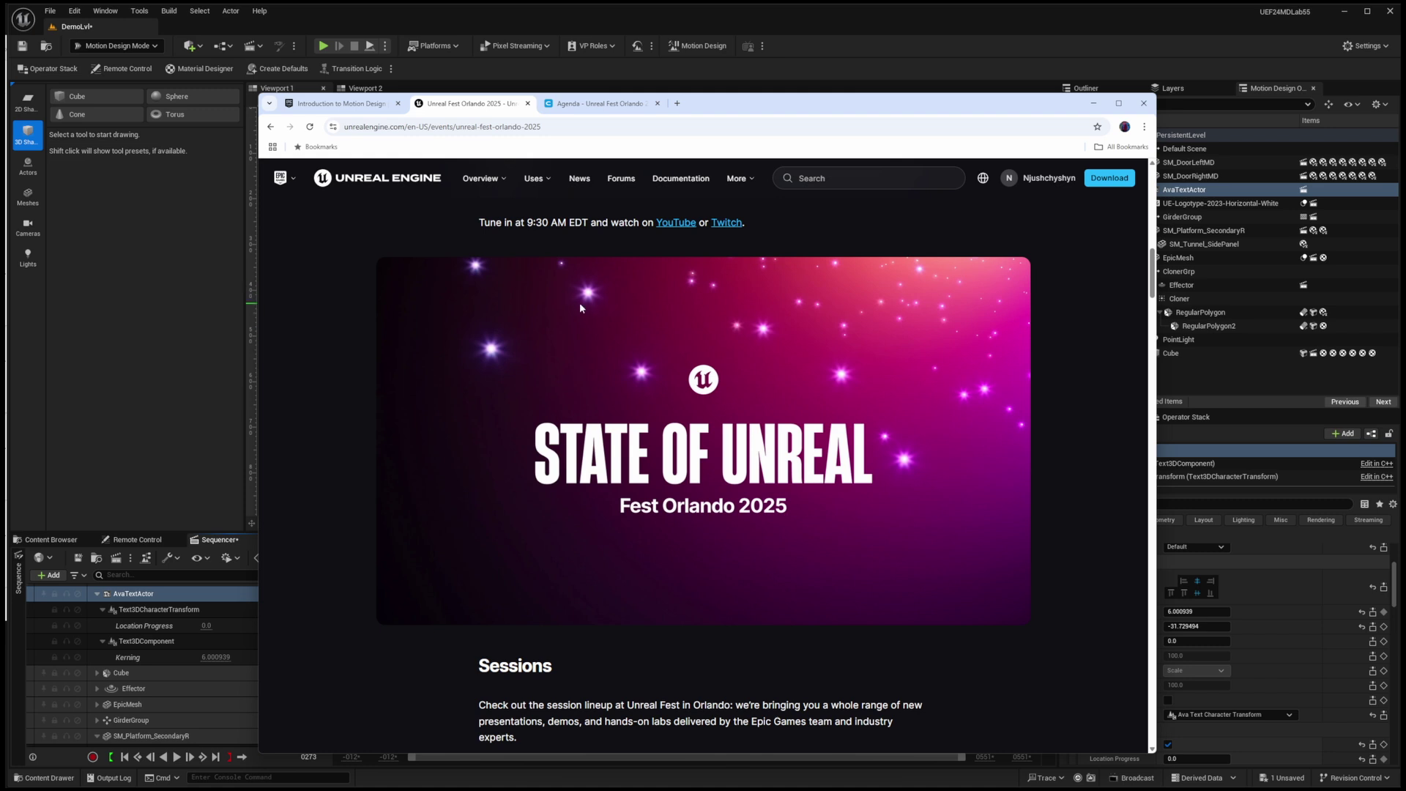
Search the Unreal Fest Orlando 2025 agenda for "Motion Design" and look through the matching sessions.
{"action": "left_click", "coordinate": [595, 103]}
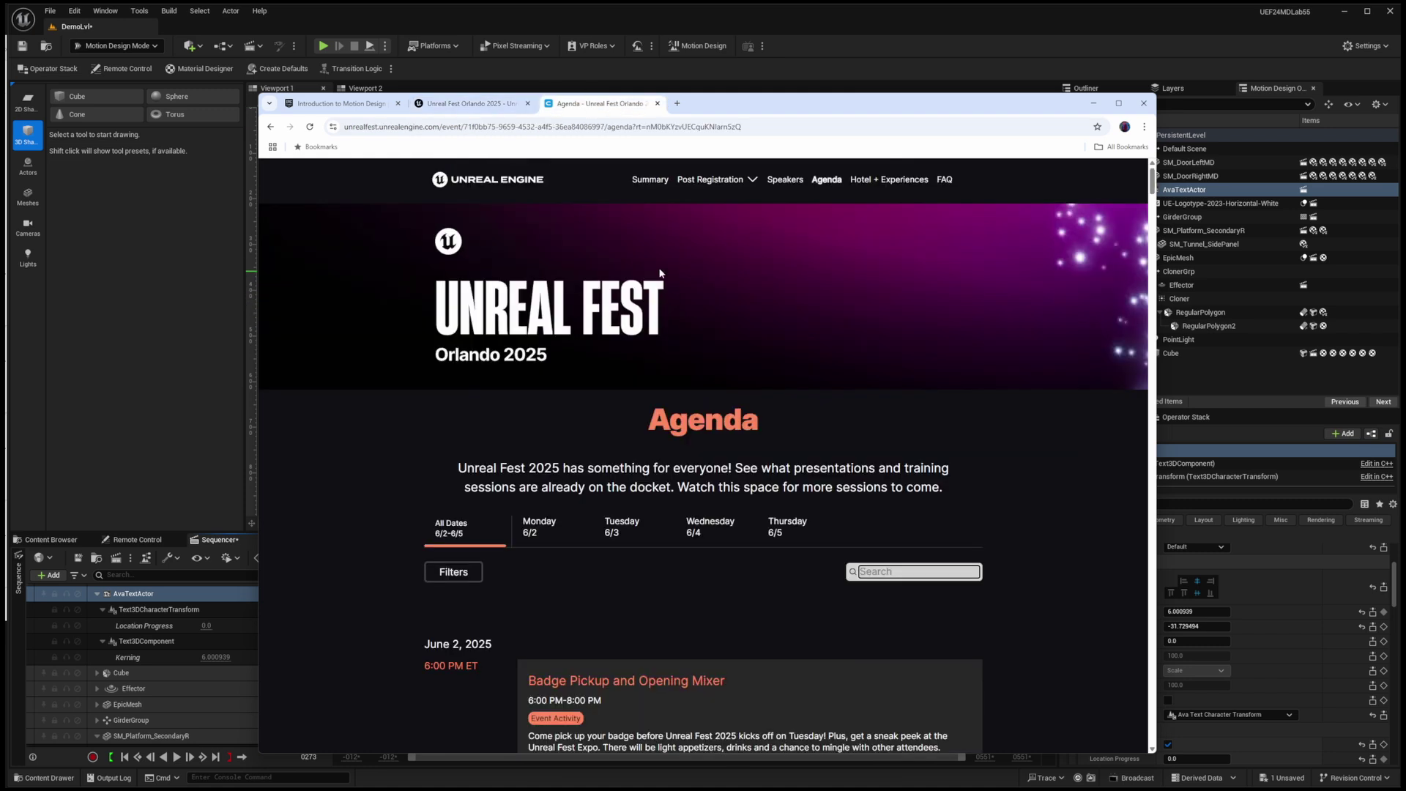
{"action": "scroll", "coordinate": [732, 380], "scroll_direction": "down", "scroll_amount": 2}
{"action": "left_click", "coordinate": [901, 408]}
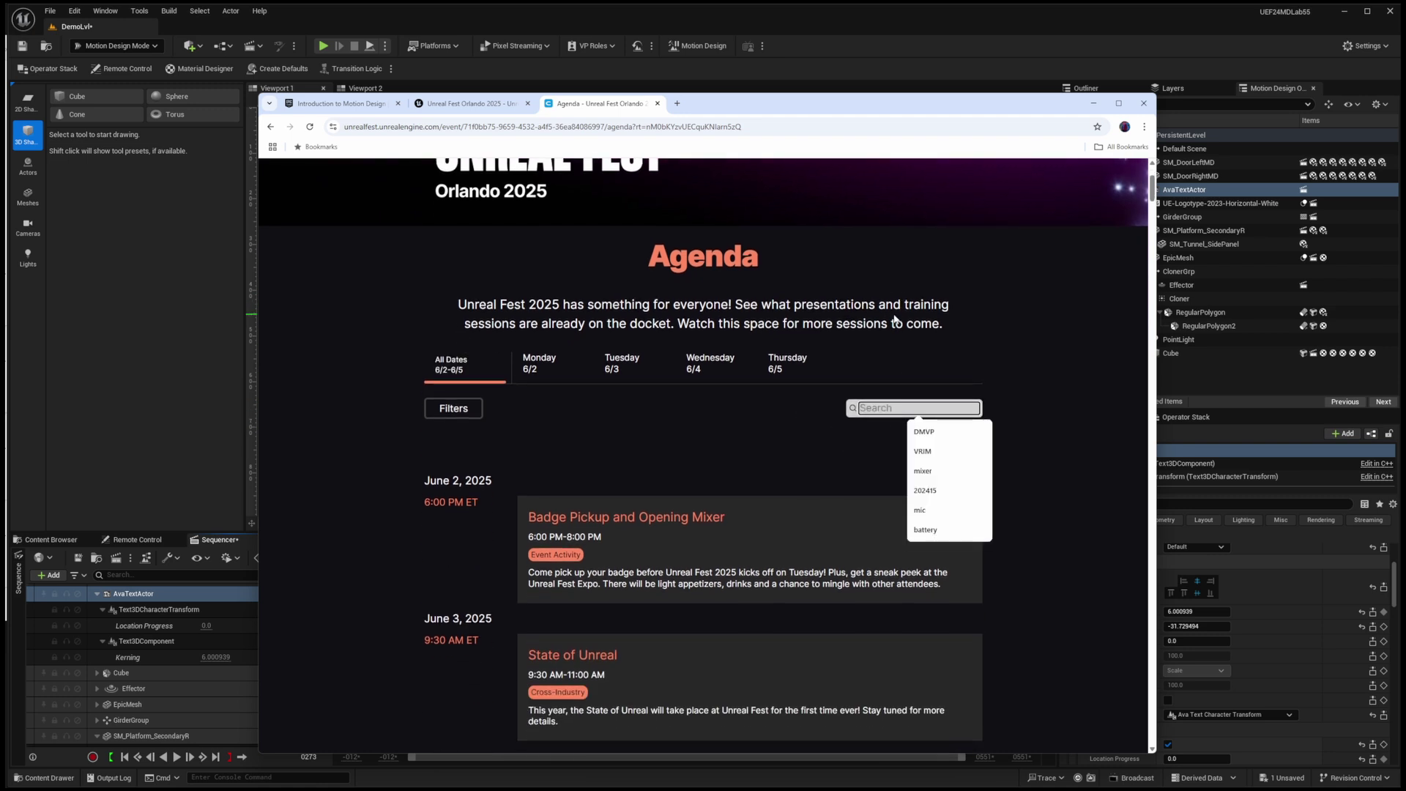
{"action": "type", "text": "Motion Design"}
{"action": "scroll", "coordinate": [680, 542], "scroll_direction": "down", "scroll_amount": 2}
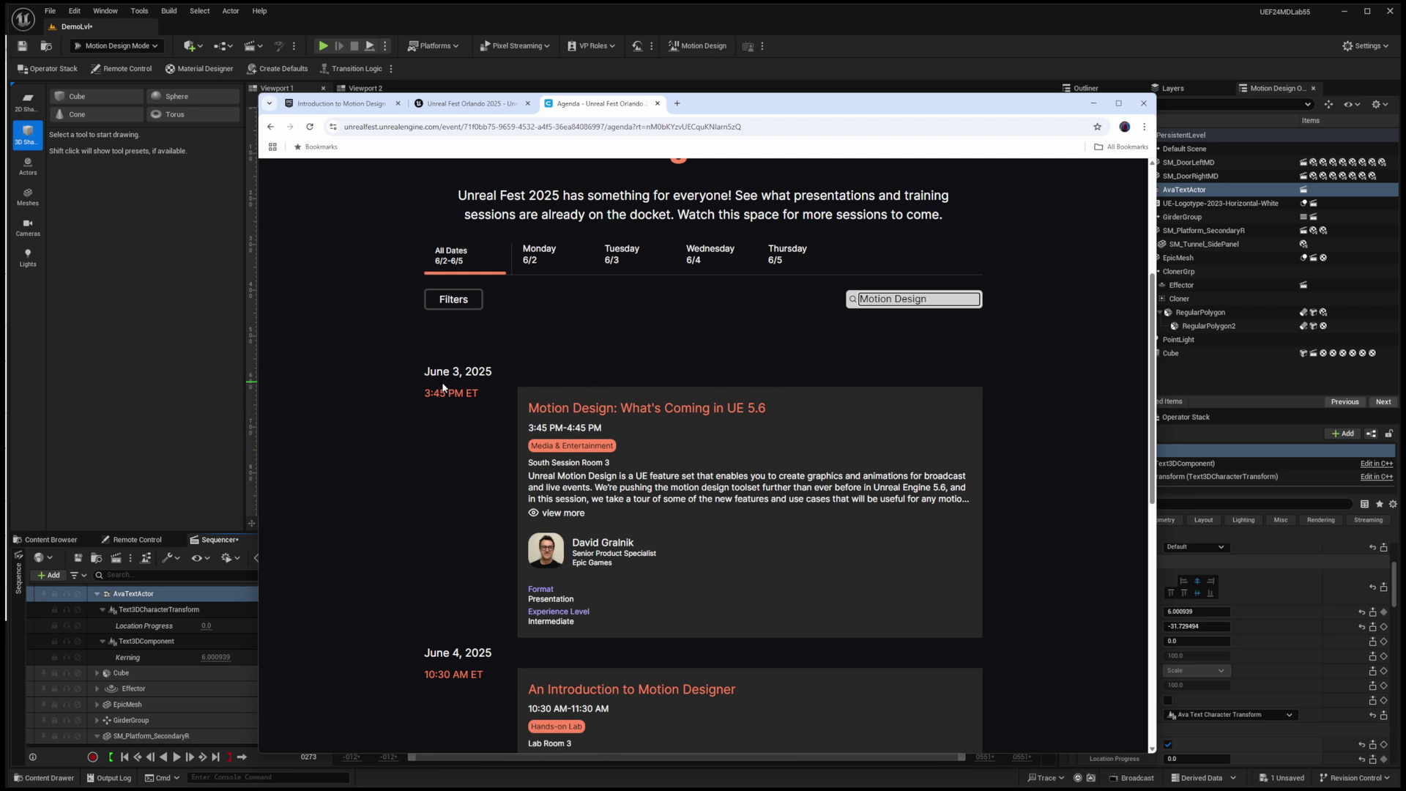
{"action": "scroll", "coordinate": [626, 483], "scroll_direction": "down", "scroll_amount": 4}
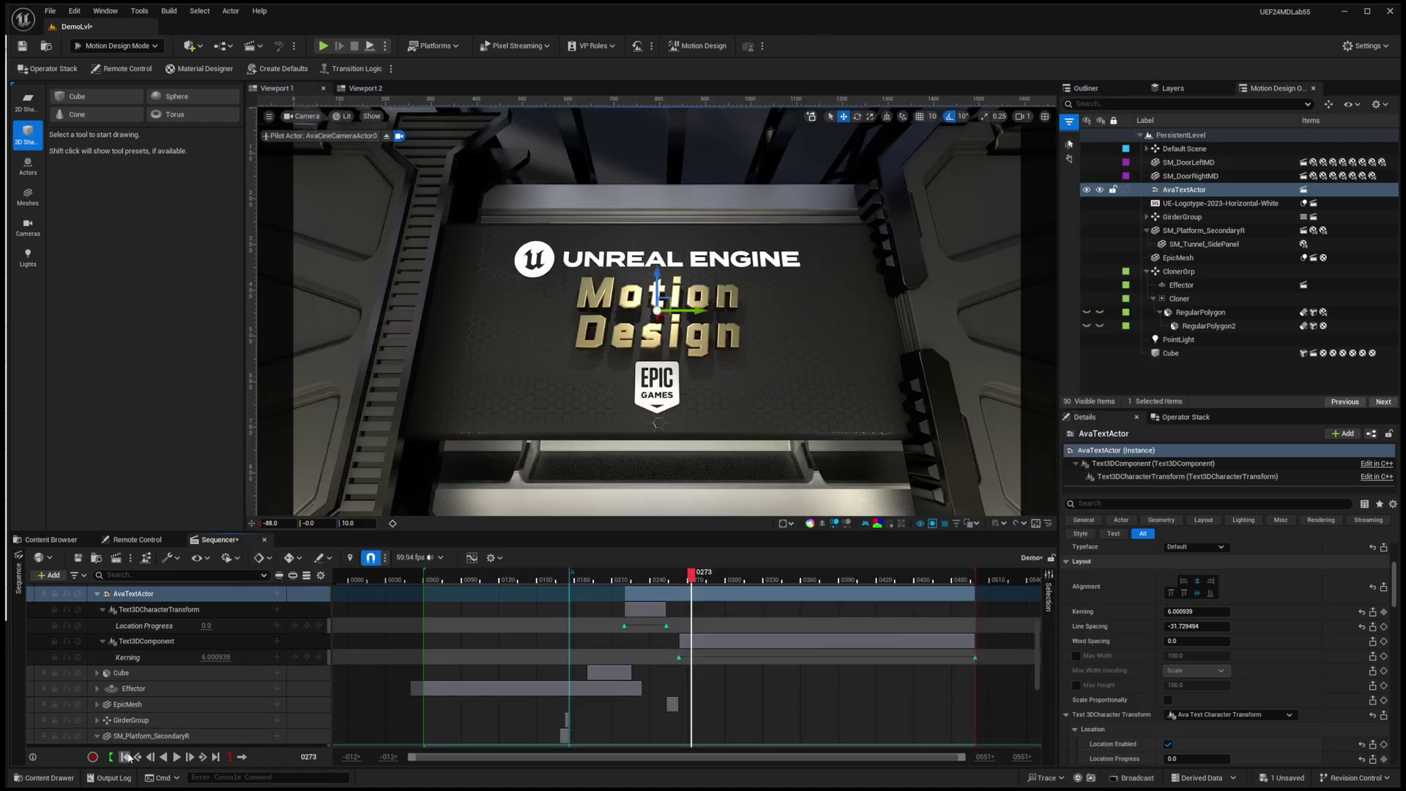
Switch back to Unreal Editor and play the demo sequence from its start.
{"action": "left_click", "coordinate": [189, 757]}
{"action": "left_click", "coordinate": [177, 757]}
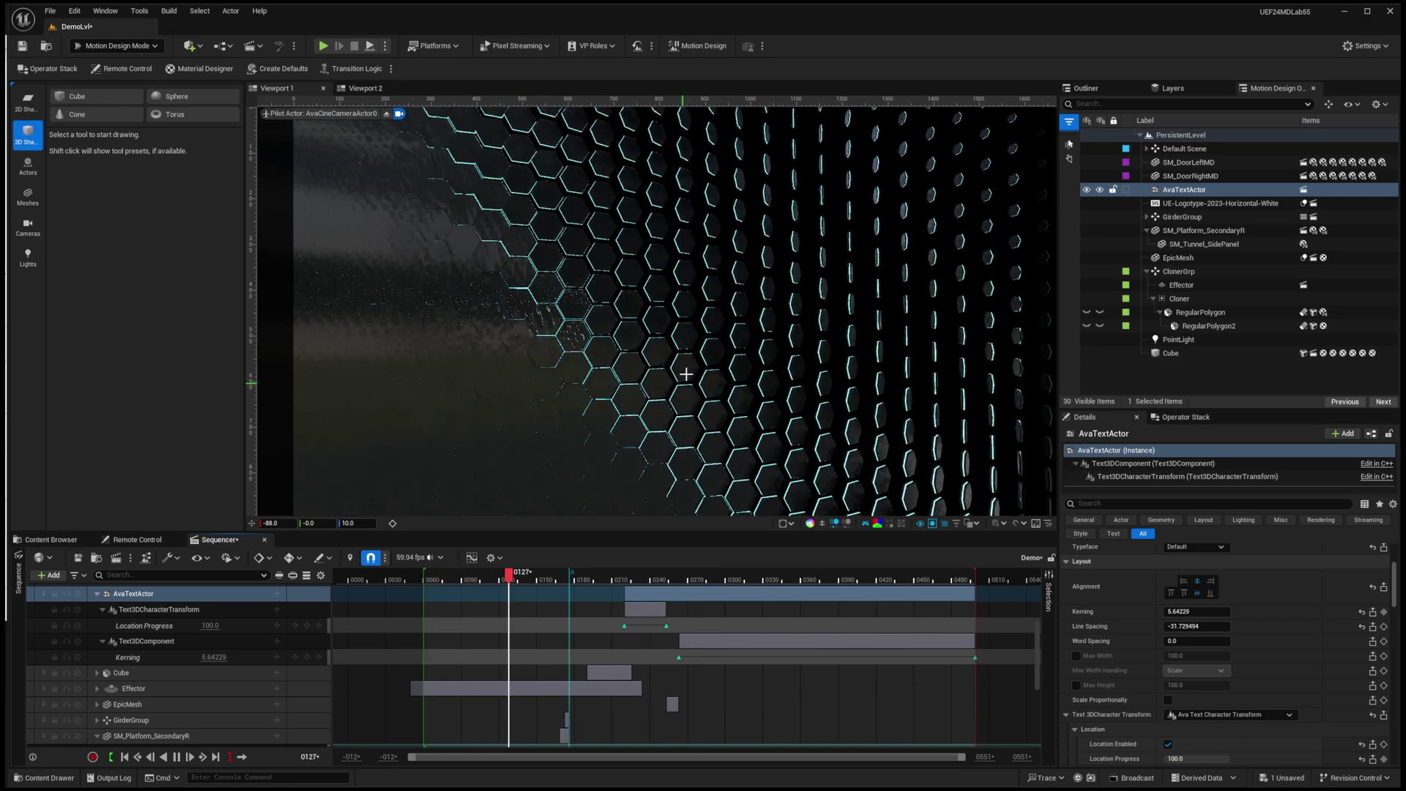